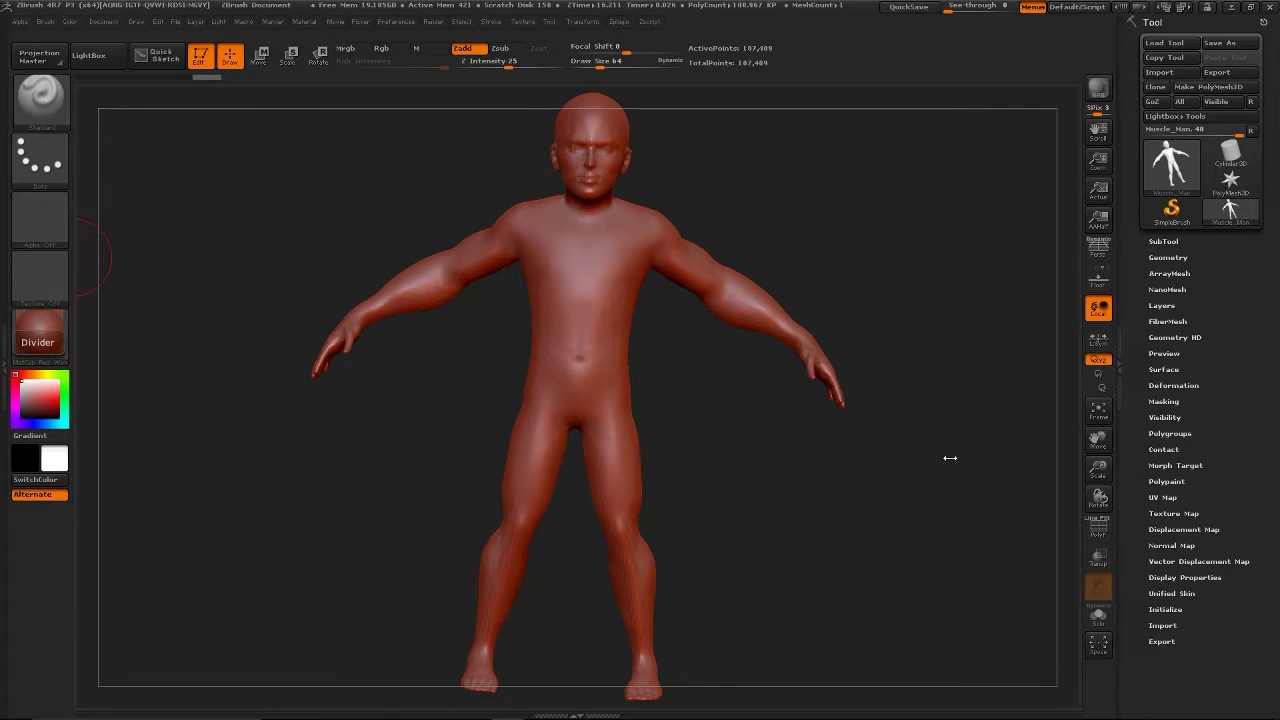
mouse_move(894, 471)
mouse_down()
mouse_move(760, 509)
mouse_move(622, 580)
mouse_move(708, 578)
mouse_move(709, 434)
mouse_move(752, 449)
mouse_move(857, 374)
mouse_move(906, 374)
mouse_up()
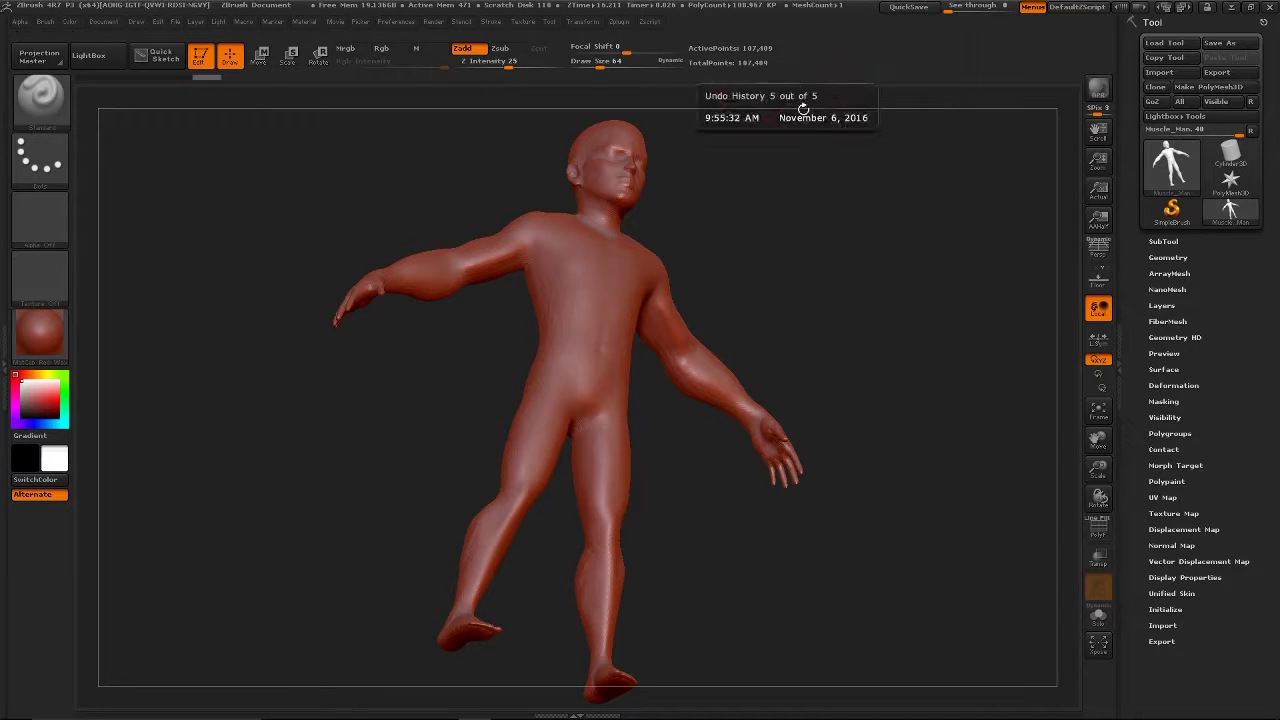
mouse_move(813, 377)
mouse_down()
mouse_move(845, 285)
mouse_move(830, 400)
mouse_move(830, 370)
mouse_up()
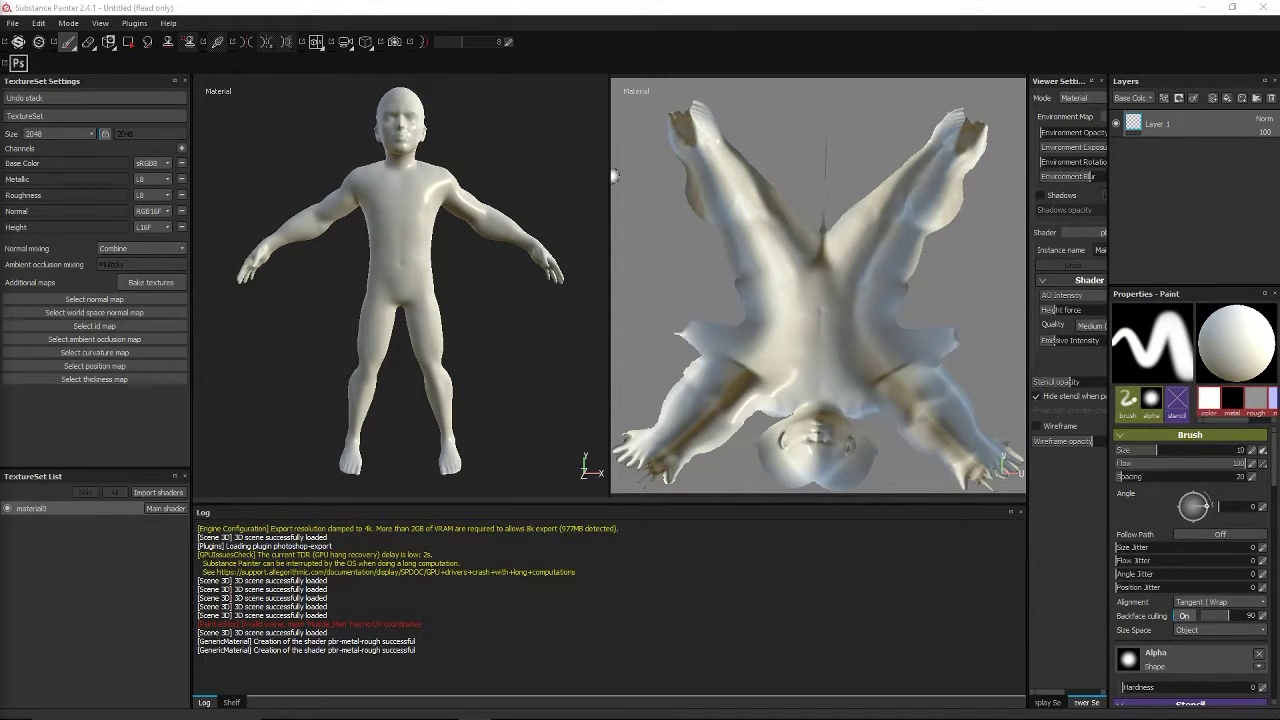
In Substance Painter, widen the 3D view against the UV view and delete the default Layer 1.
drag(607, 178, 866, 200)
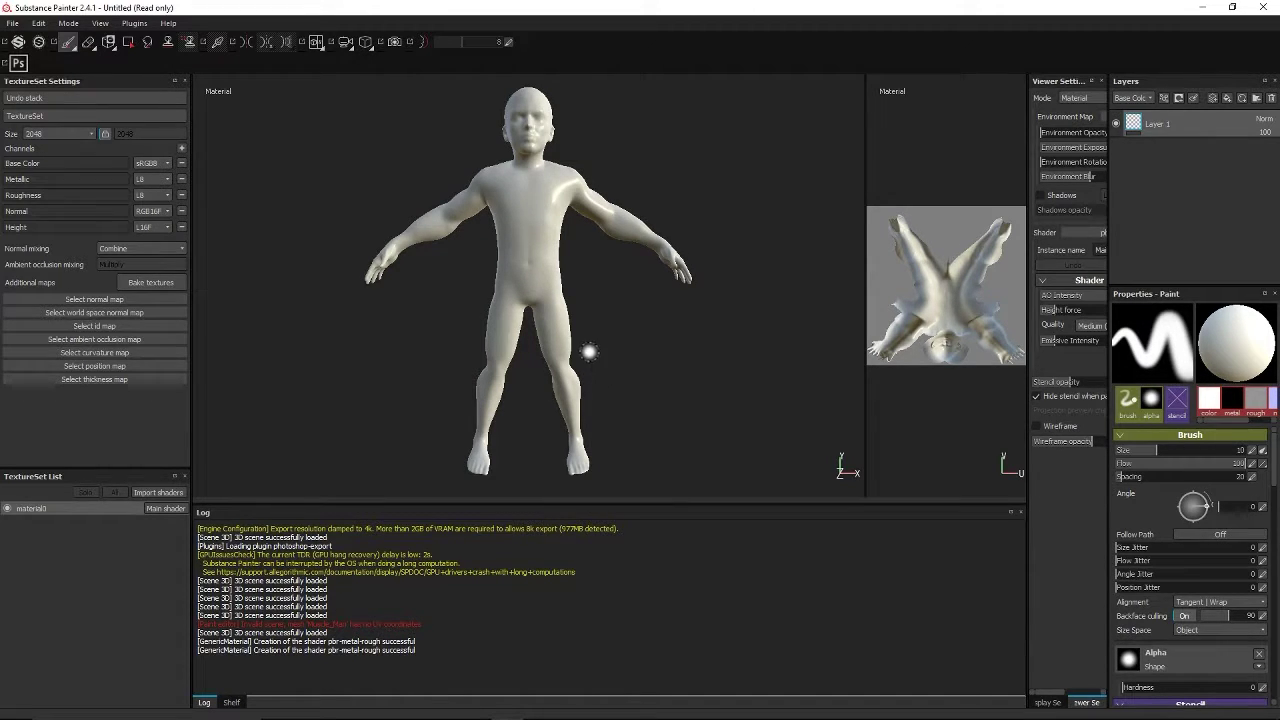
drag(866, 308, 954, 308)
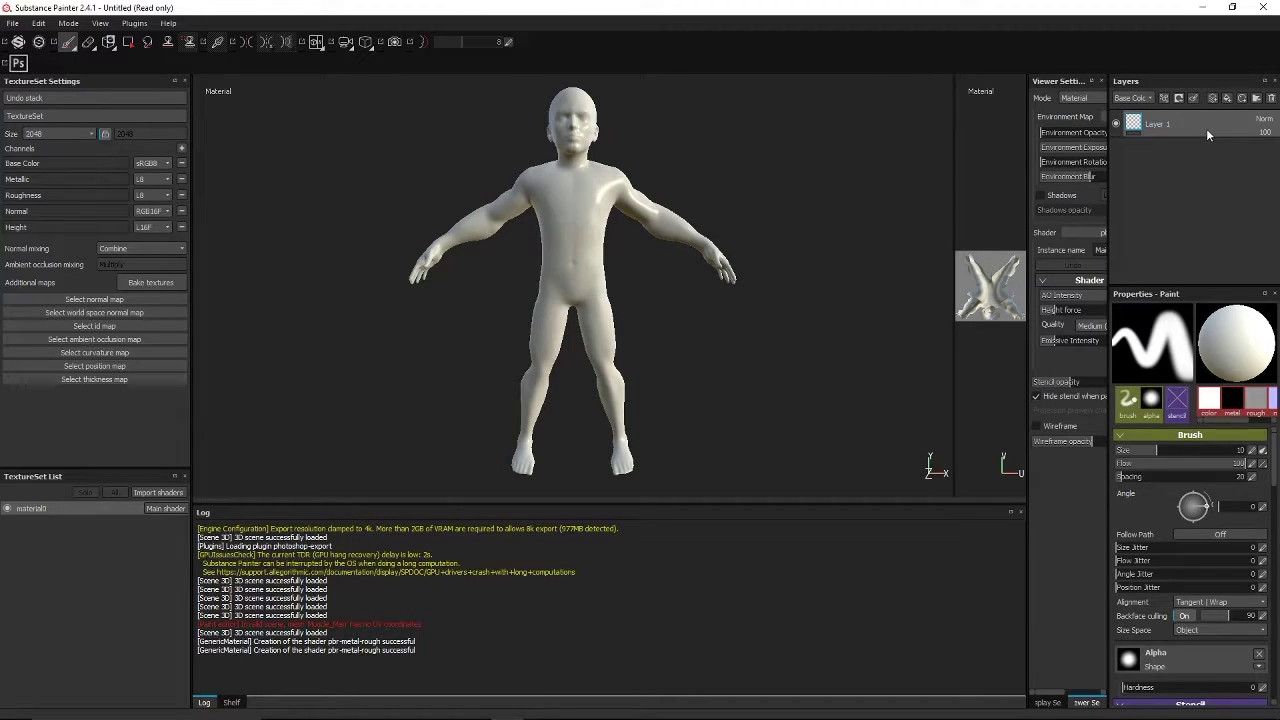
click(1271, 97)
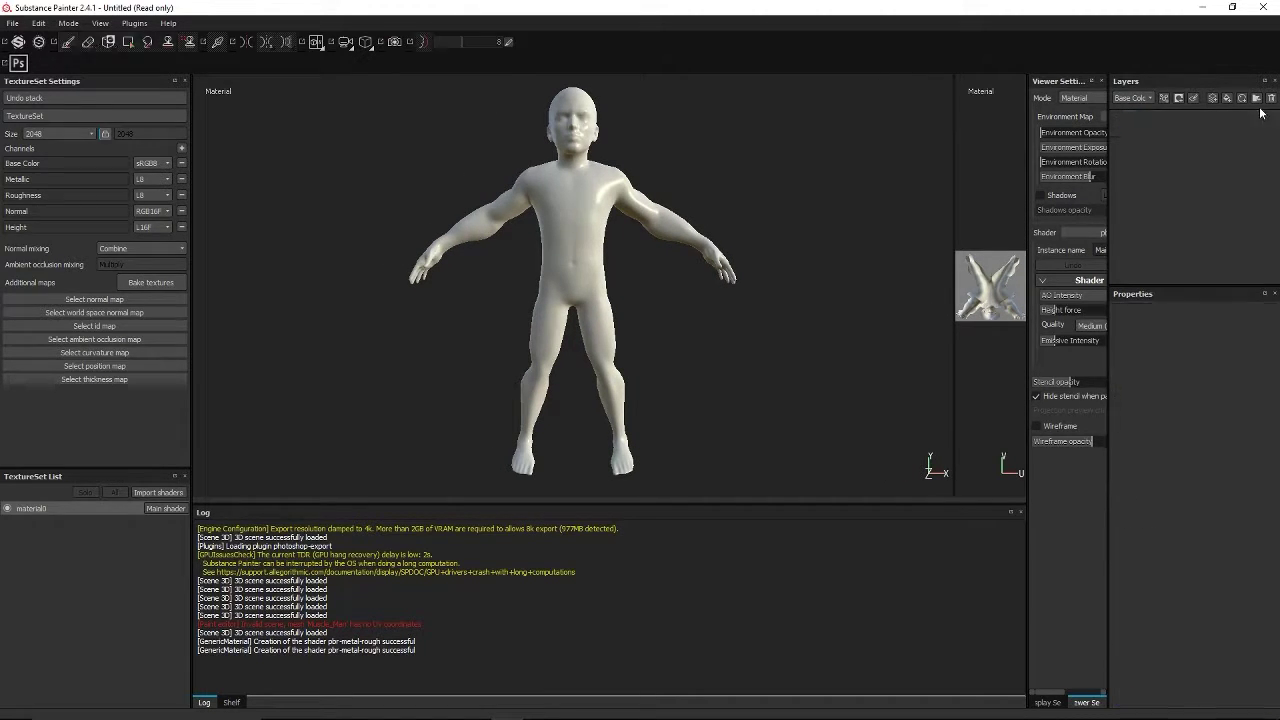
Bake all additional maps for the material0 texture set with the baking settings left unchanged.
click(160, 283)
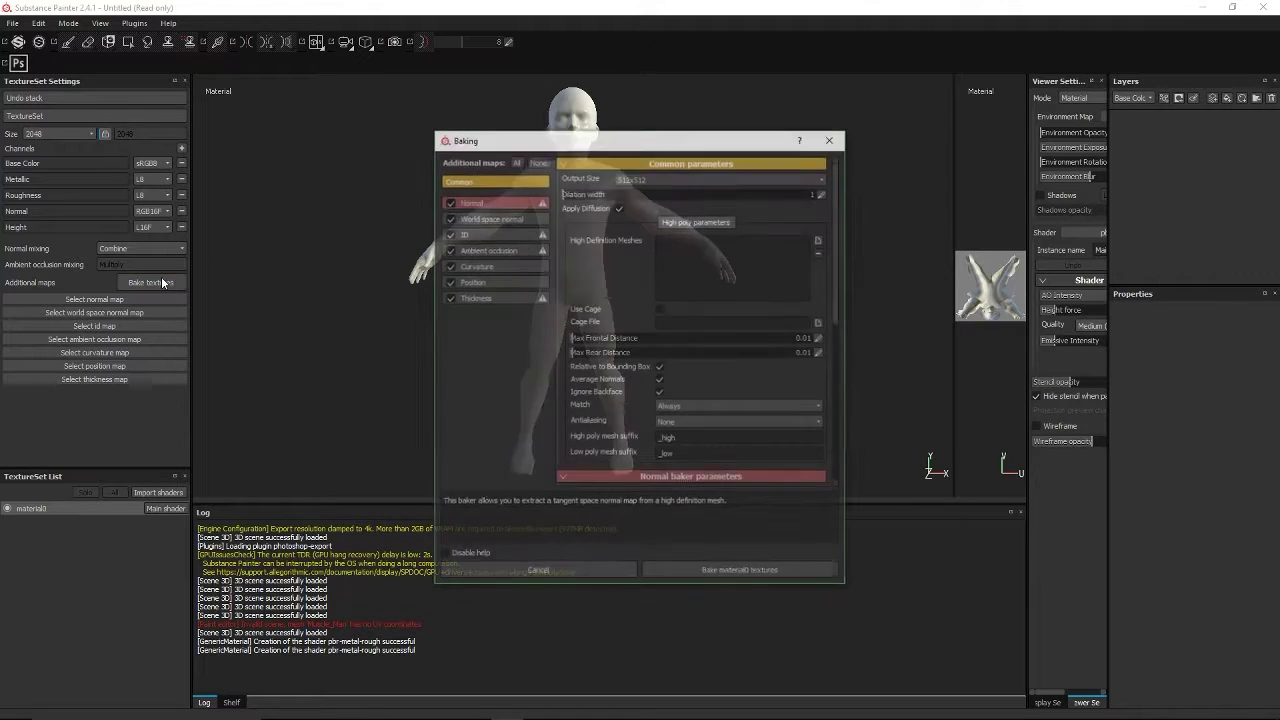
click(681, 570)
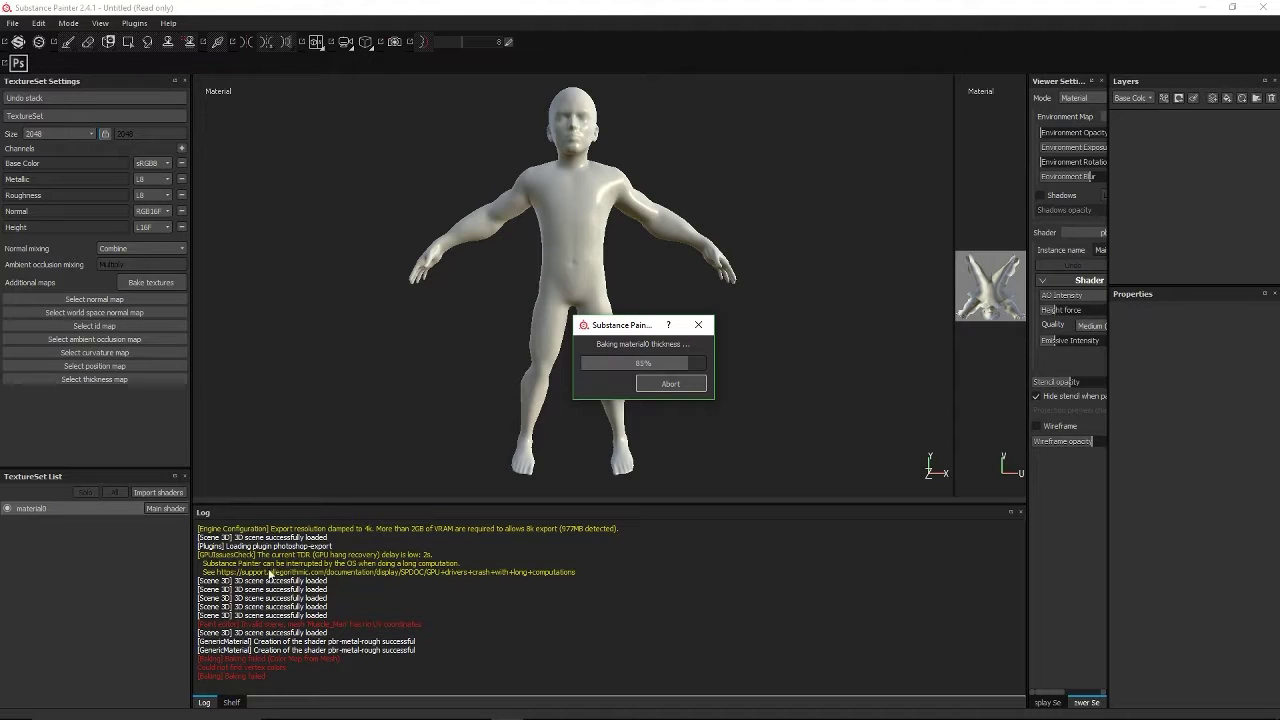
key(Return)
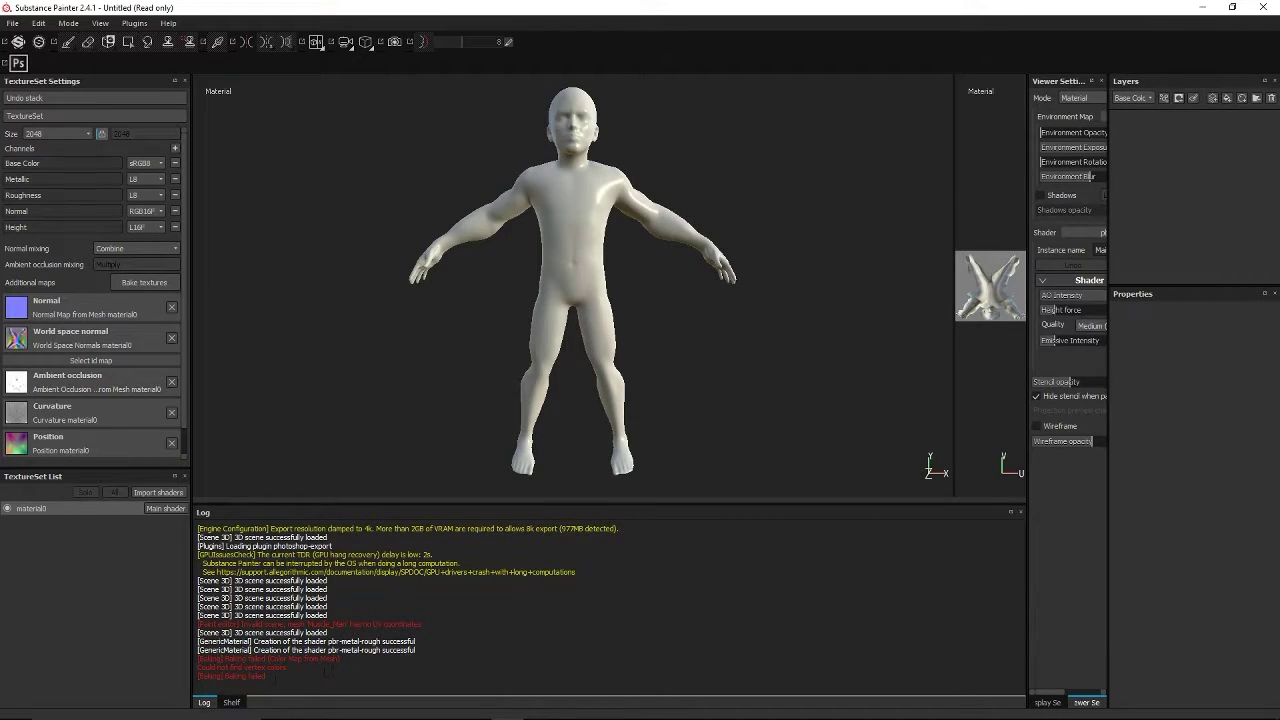
Add the Steel Rust and Wear material to the empty layer stack as a fill layer.
click(230, 703)
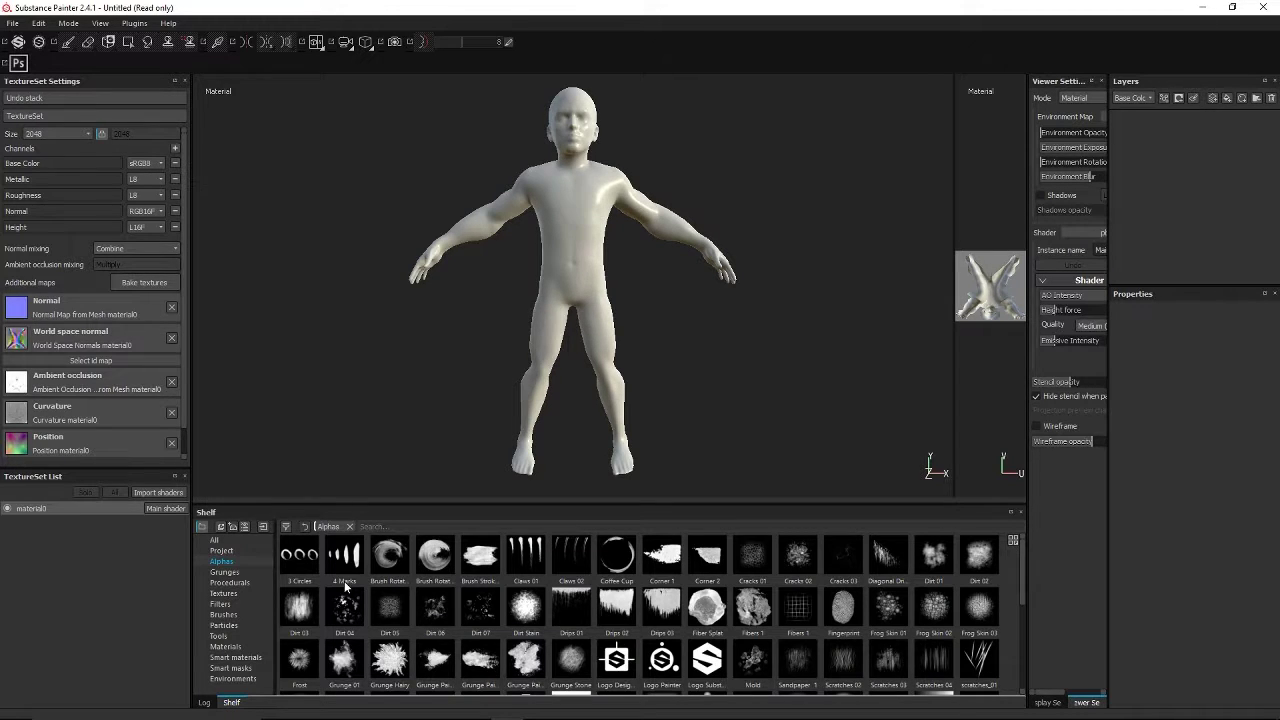
click(241, 648)
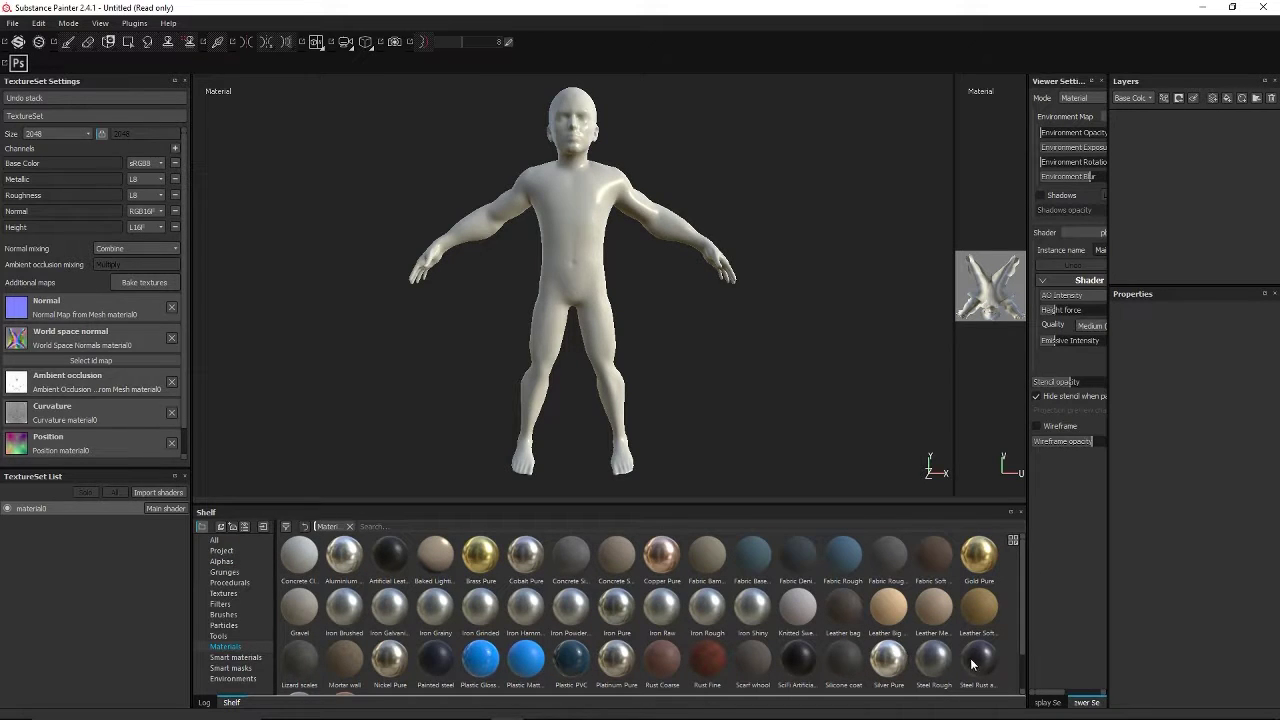
mouse_move(977, 666)
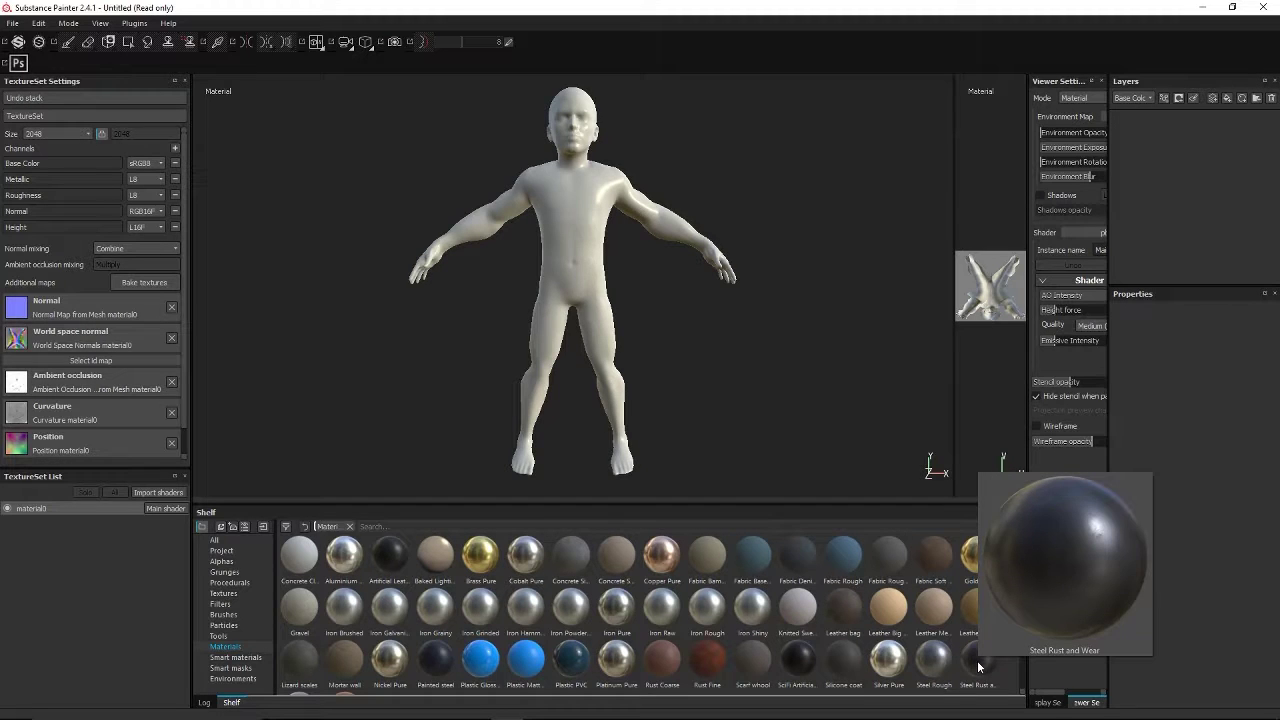
drag(977, 660, 1184, 138)
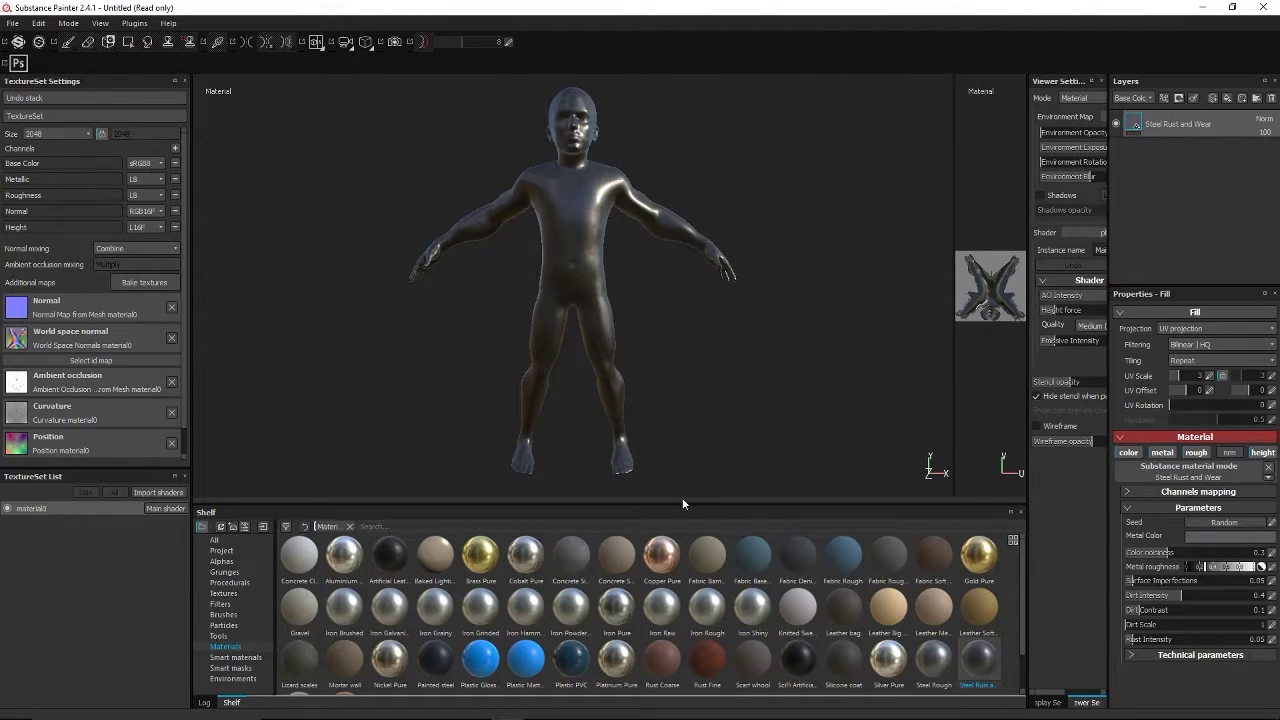
Add the Plastic Matte Pure material above the steel layer and set its base color to dark green (R 0.008, G 0.021, B 0.000).
drag(520, 657, 1170, 118)
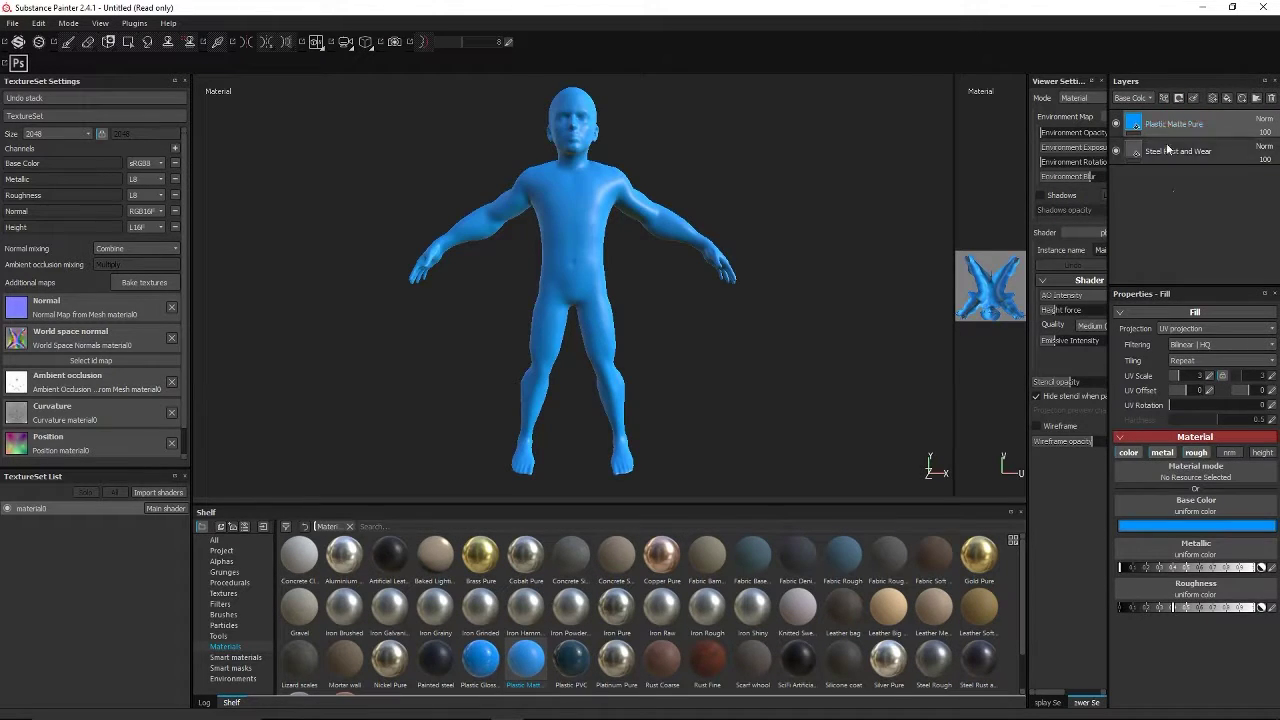
click(1167, 526)
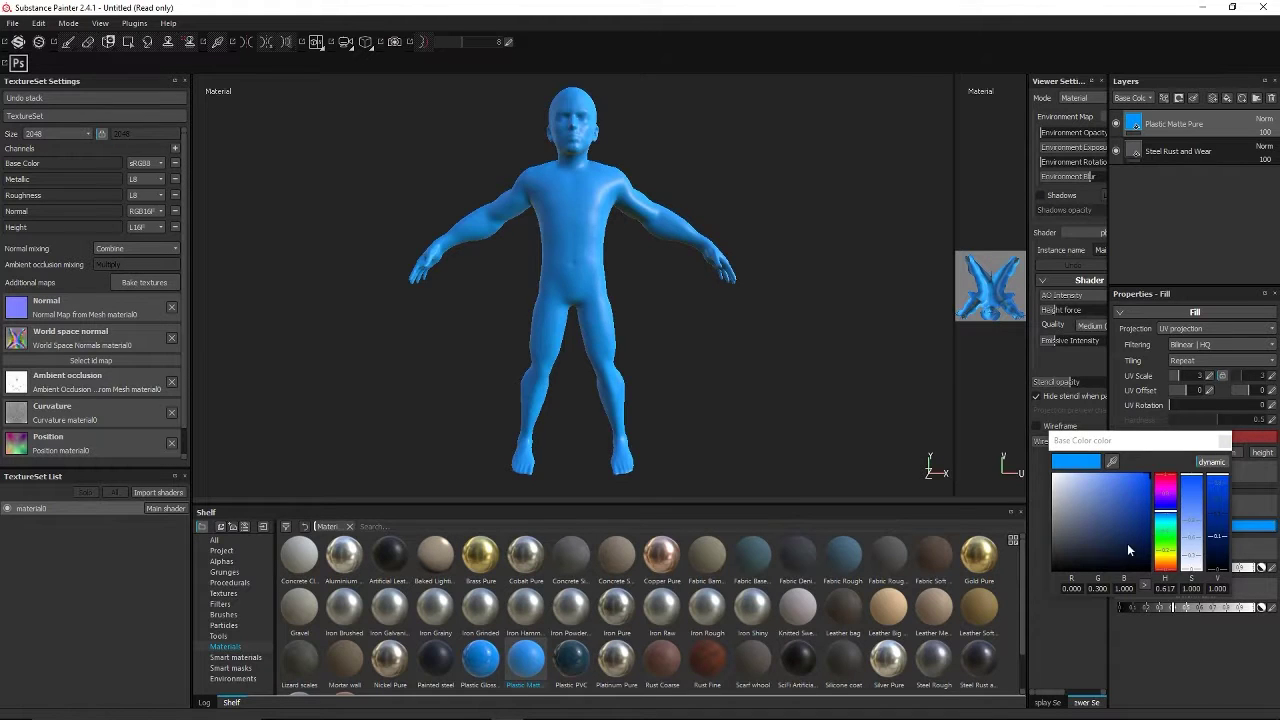
click(1132, 549)
click(1167, 548)
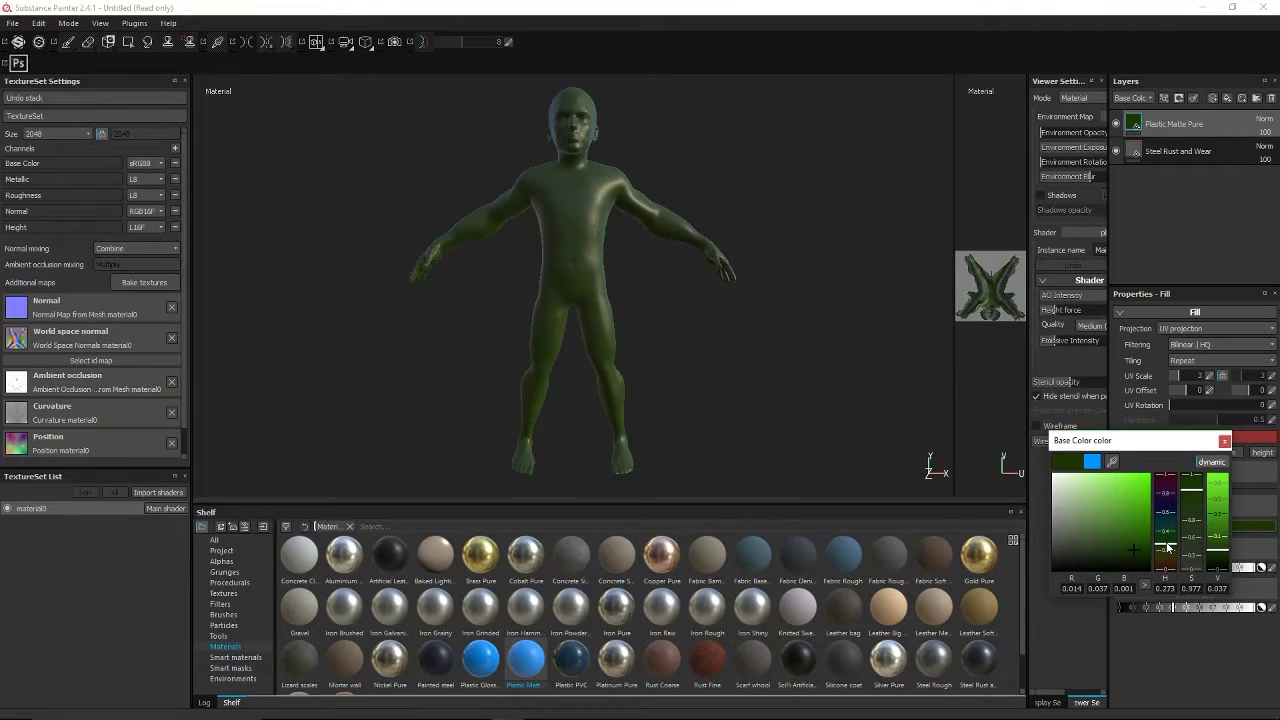
drag(1122, 555, 1141, 556)
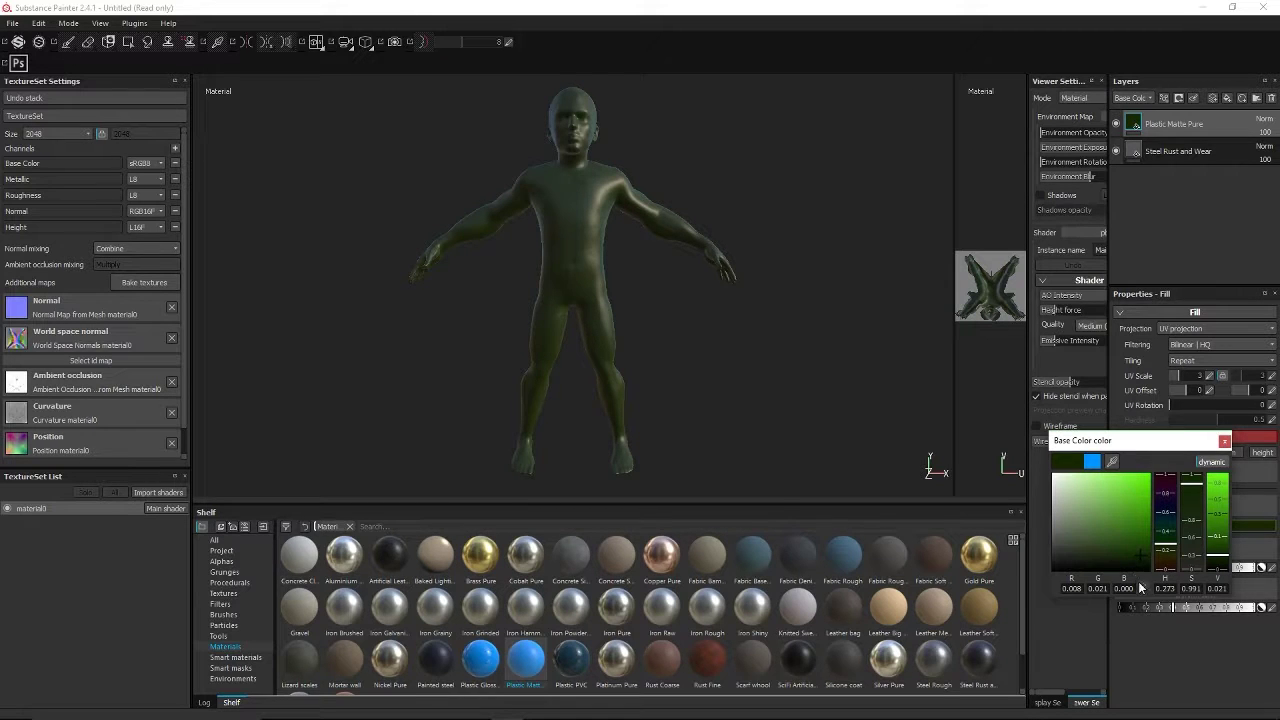
click(1225, 441)
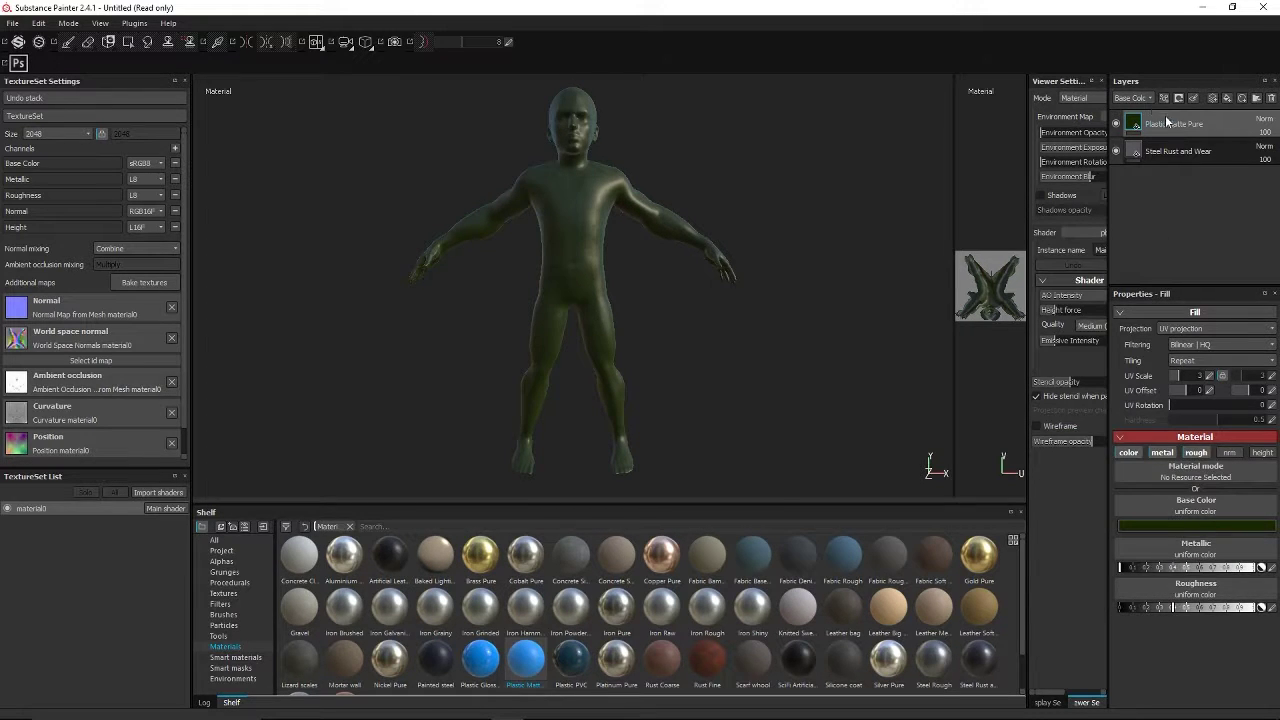
Apply the Dust Occlusion smart mask to the Plastic Matte Pure layer and inspect it on the head and shoulders.
click(240, 668)
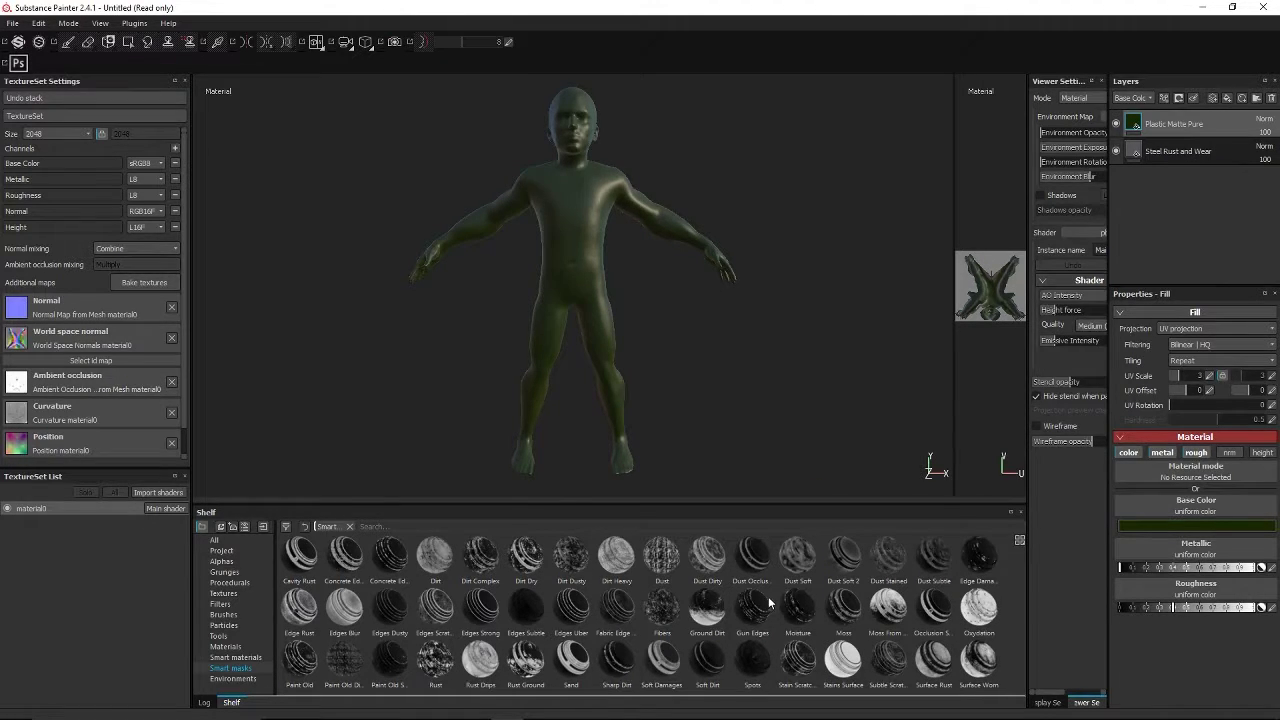
drag(753, 555, 1185, 117)
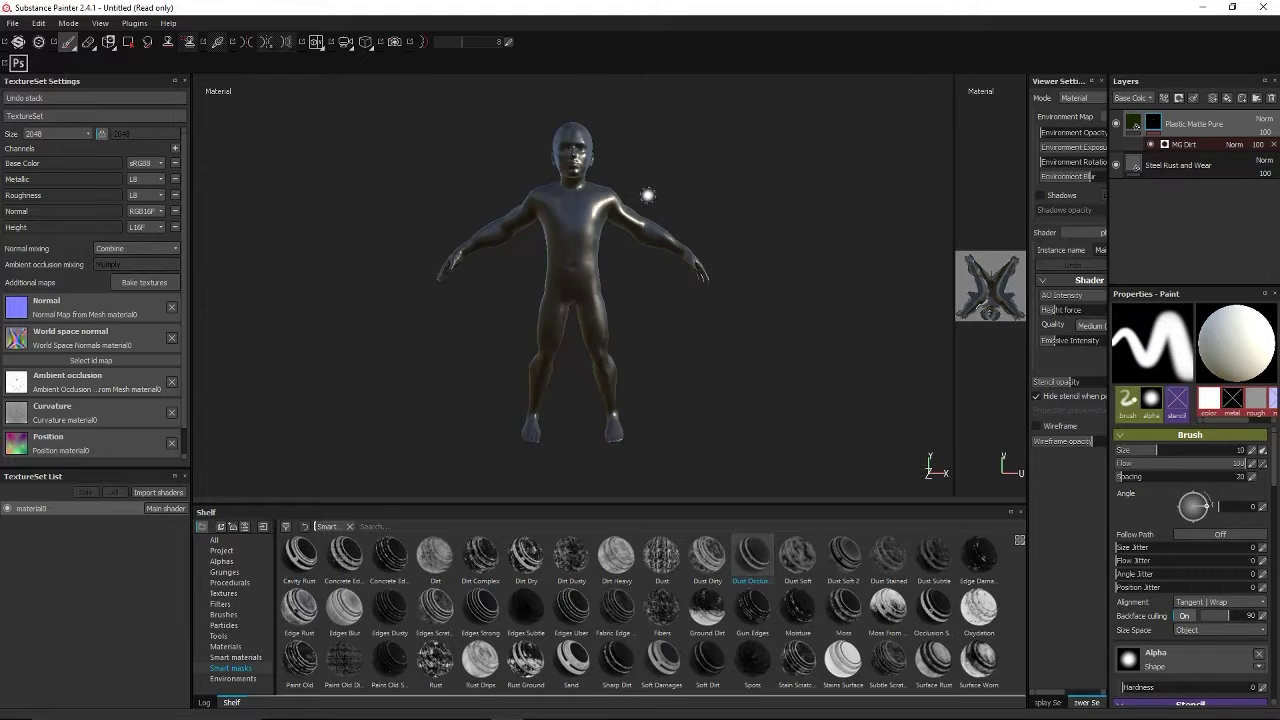
scroll(650, 195, up, 6)
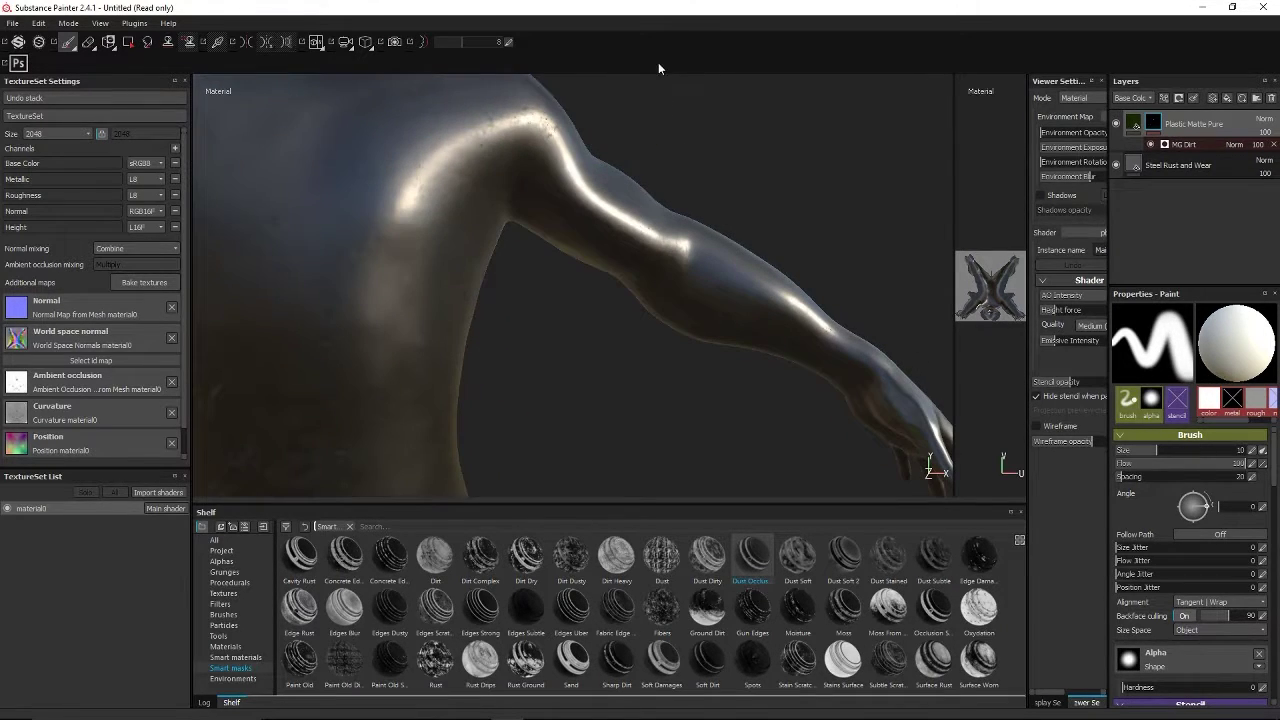
alt+middle_drag(666, 104, 742, 340)
scroll(662, 208, down, 3)
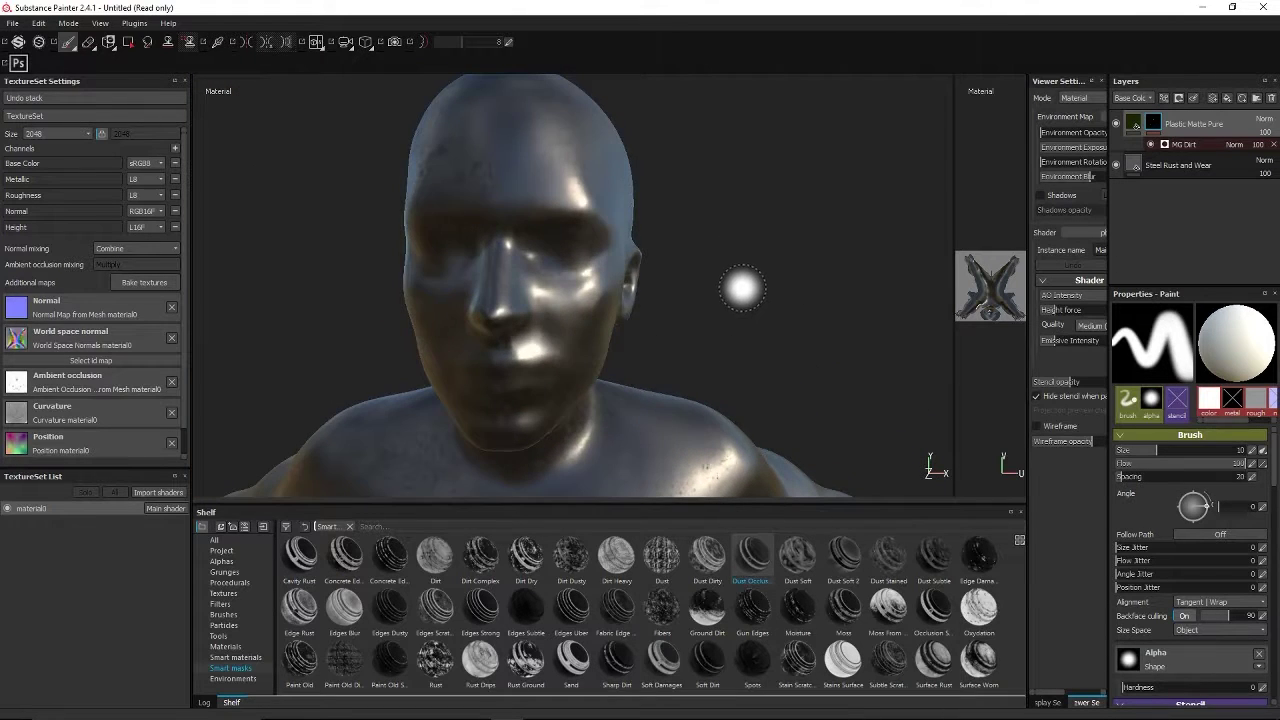
alt+drag(737, 286, 742, 380)
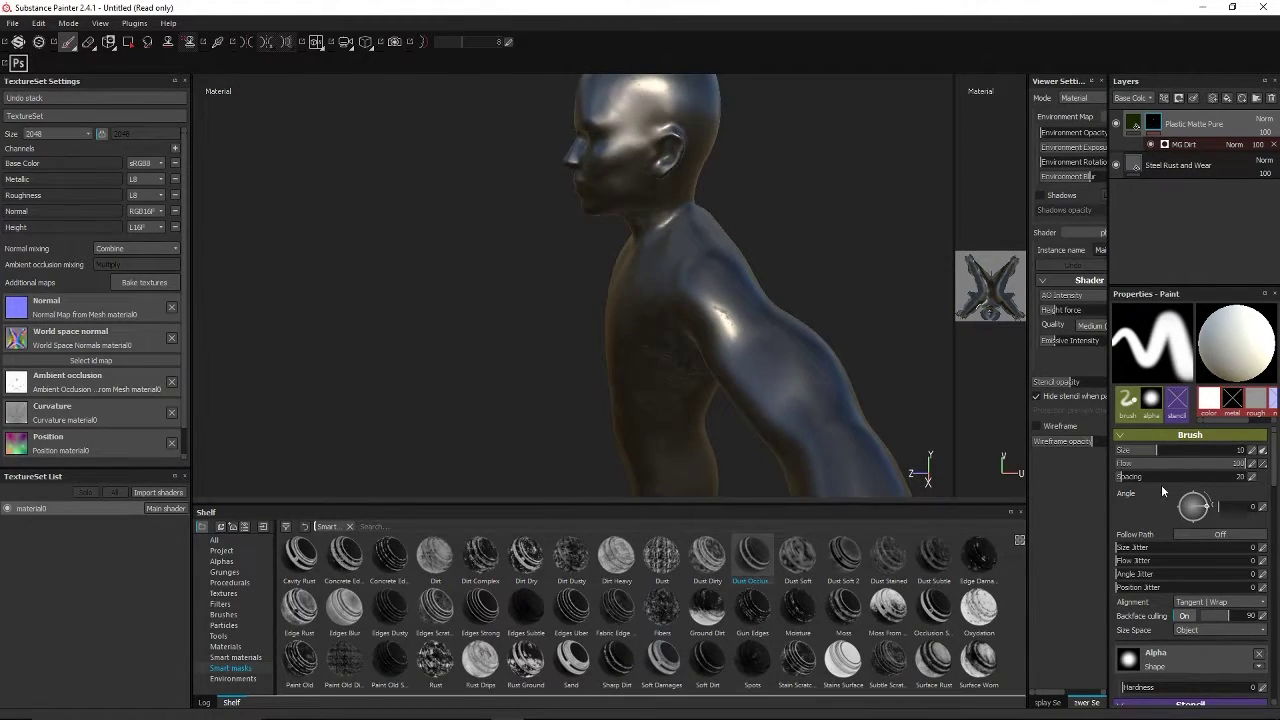
In the MG Dirt generator of the green plastic's mask, set Dirt Level to 0.67 and Dirt Contrast to 0.79.
click(1178, 146)
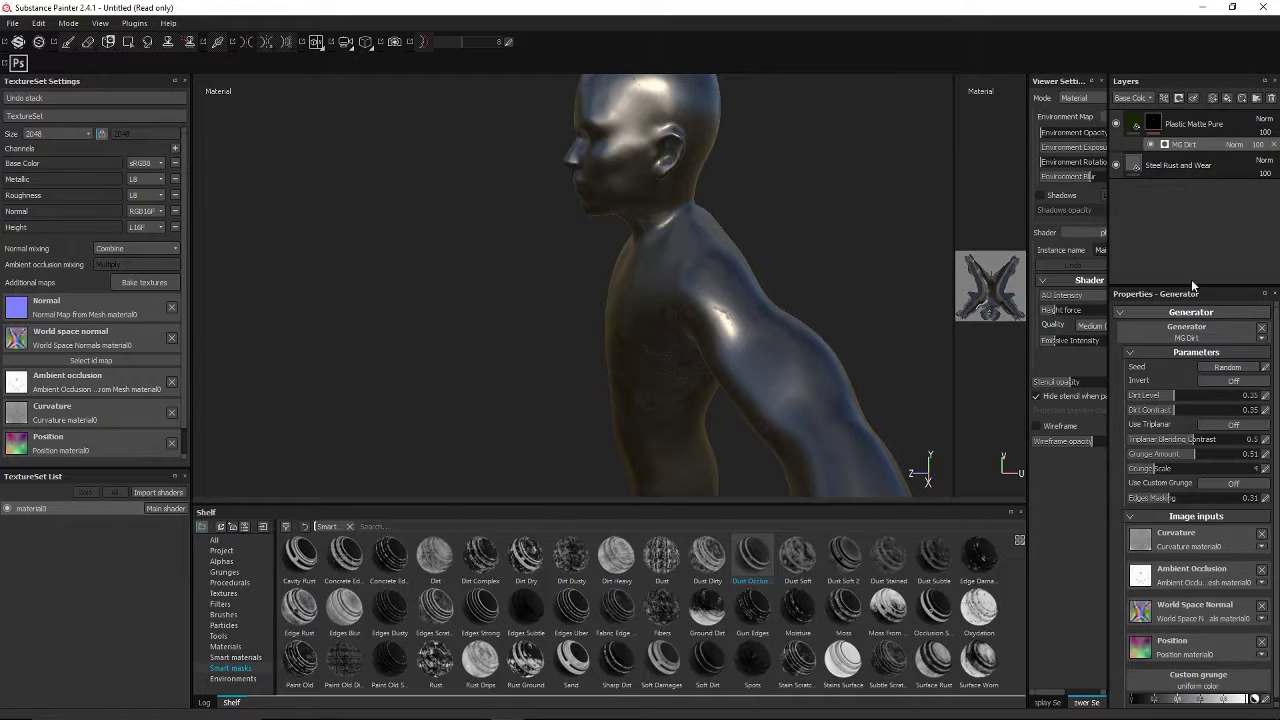
drag(1211, 395, 1216, 392)
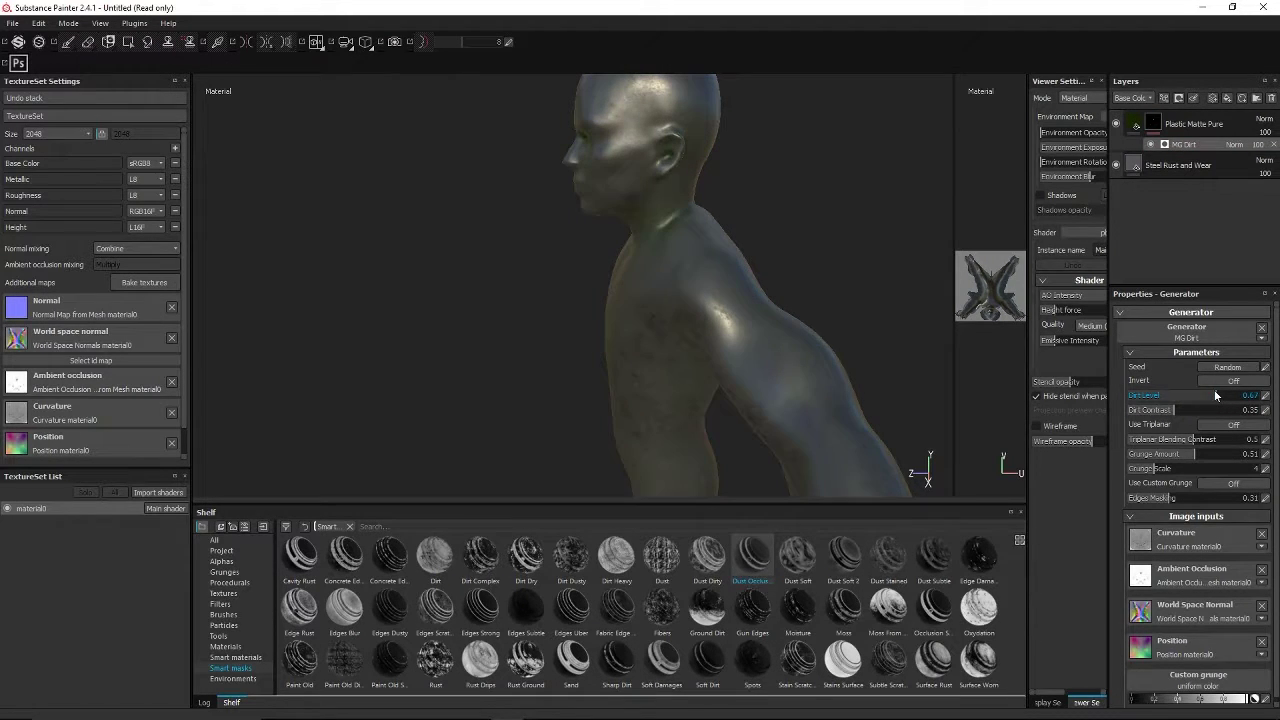
alt+drag(462, 406, 808, 230)
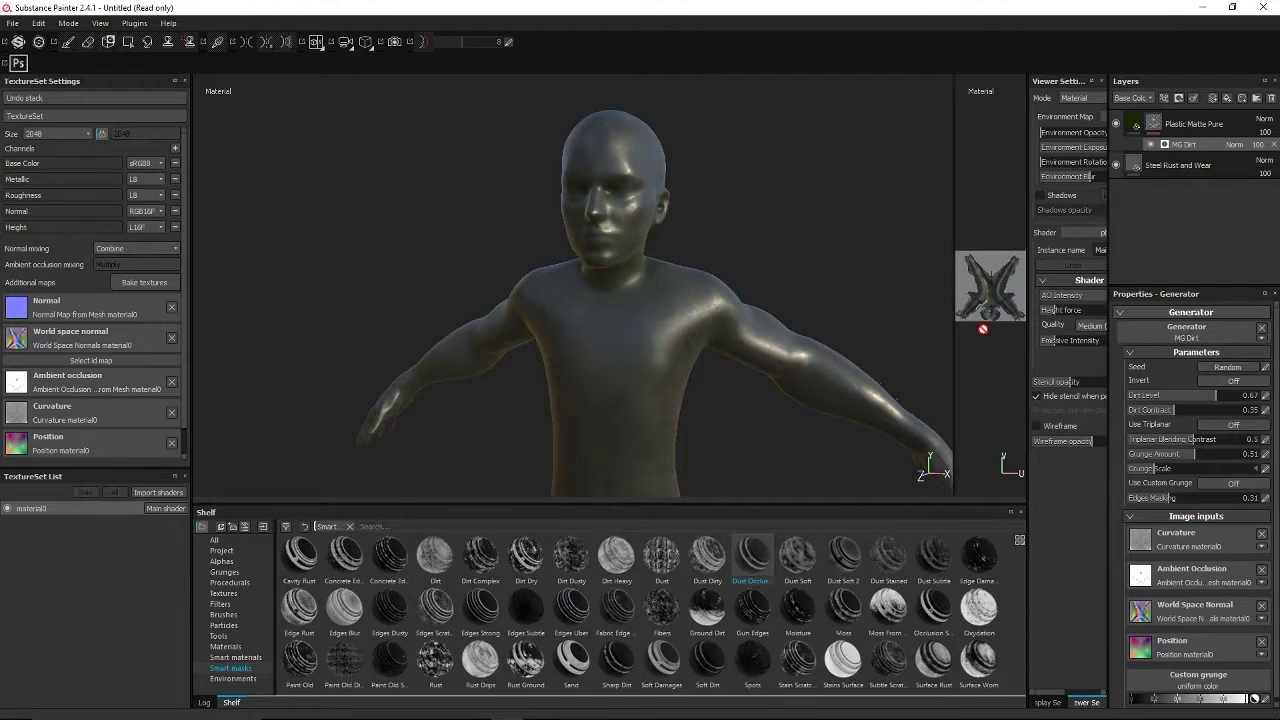
drag(1175, 410, 1232, 411)
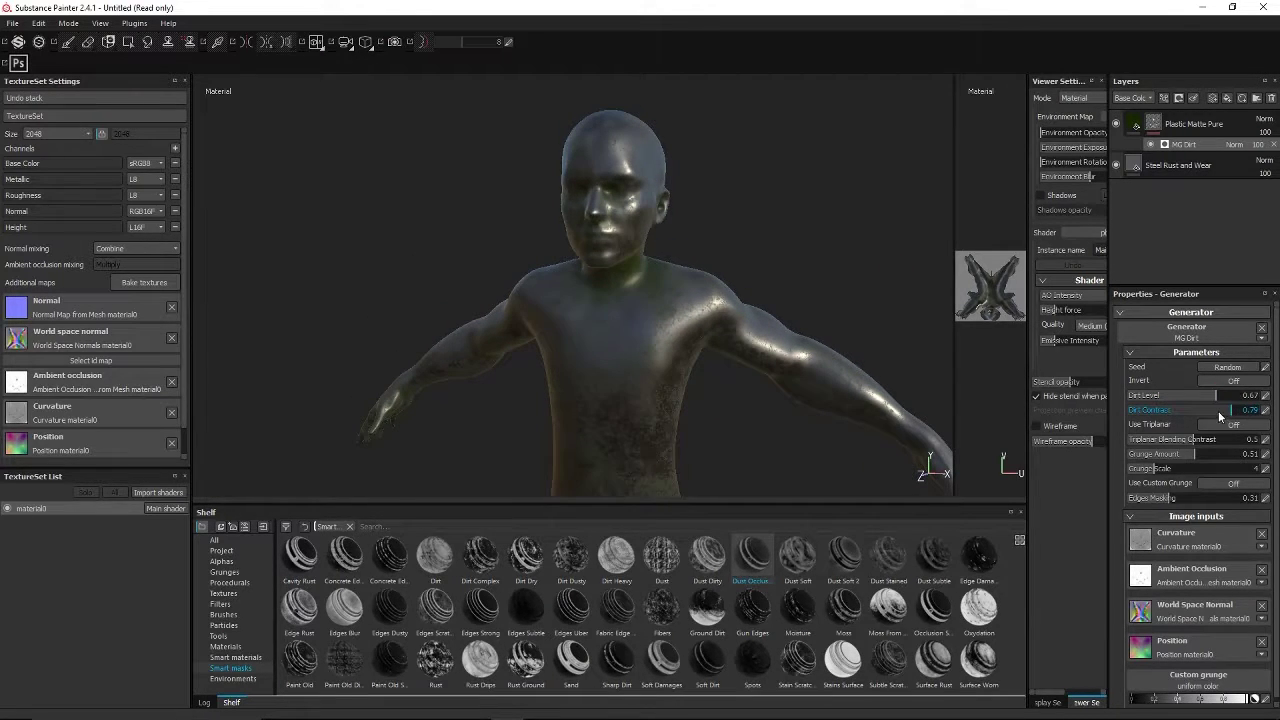
alt+middle_drag(797, 240, 674, 140)
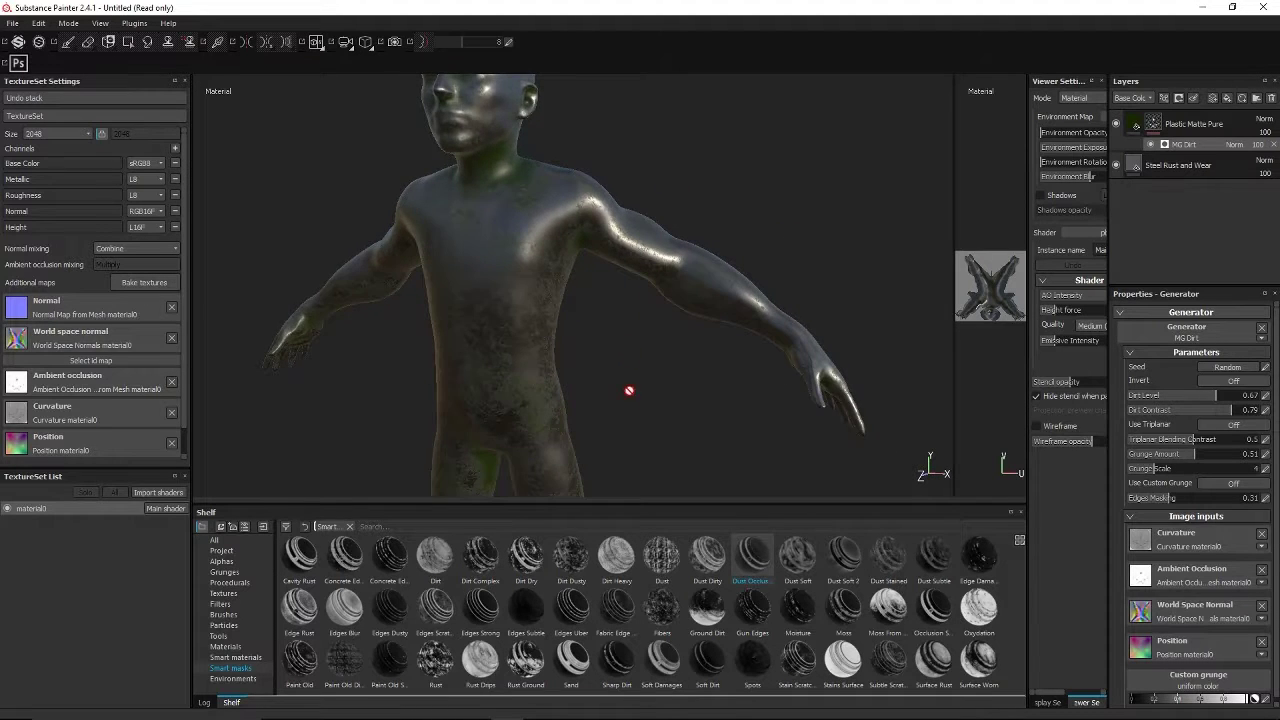
mouse_move(629, 394)
alt+mouse_down()
mouse_move(697, 234)
mouse_move(768, 272)
mouse_move(766, 251)
mouse_move(617, 400)
alt+mouse_up()
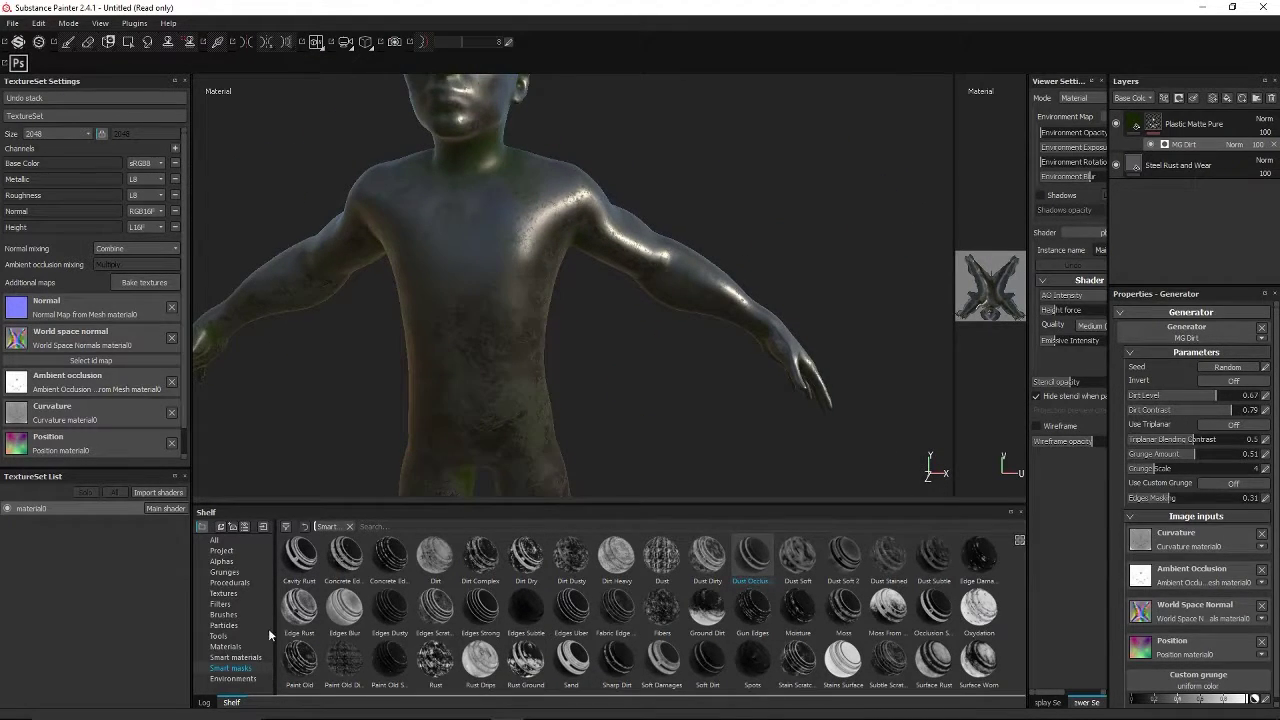
Add the Artificial Leather material as the uppermost layer and apply the Rust smart mask to it.
click(225, 647)
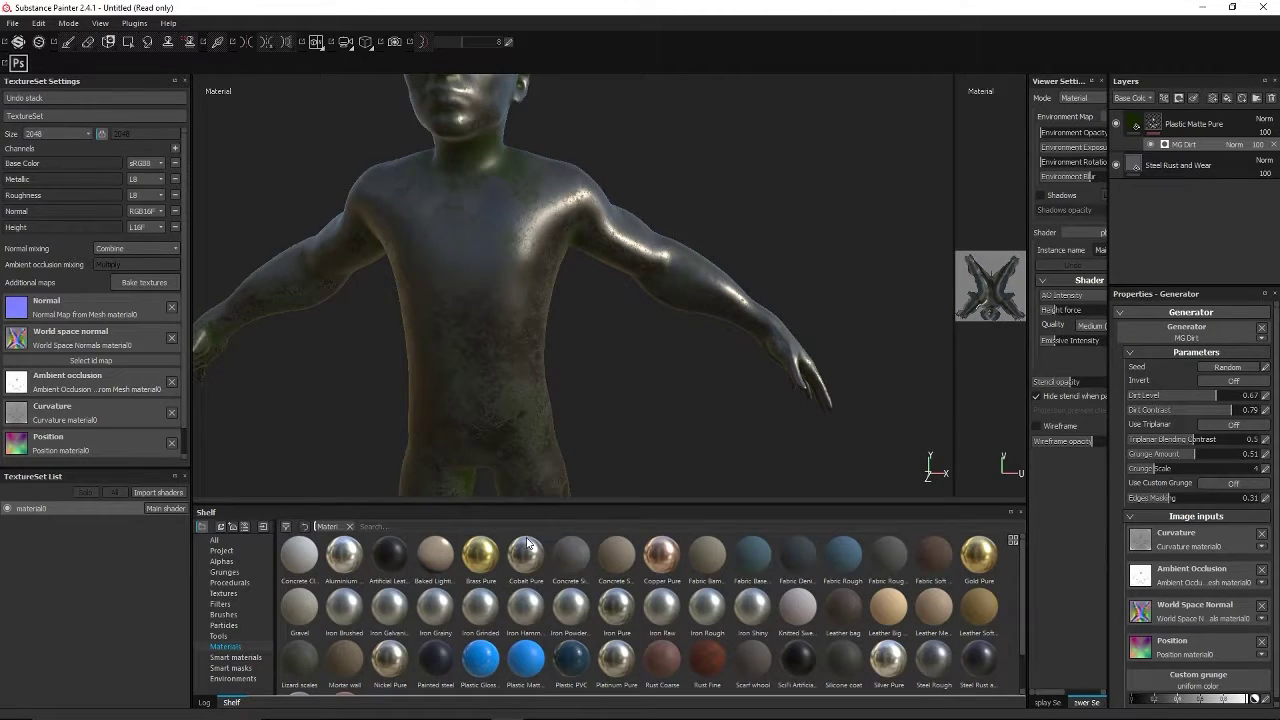
mouse_move(662, 557)
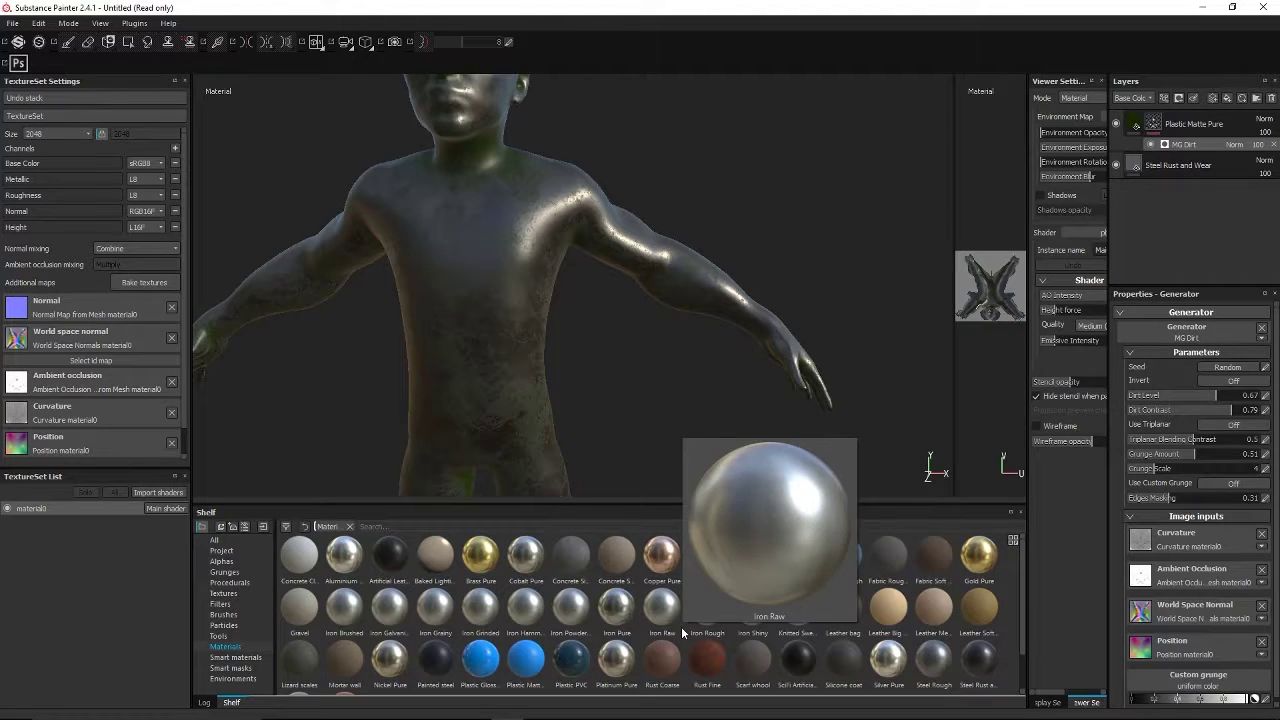
scroll(553, 586, down, 1)
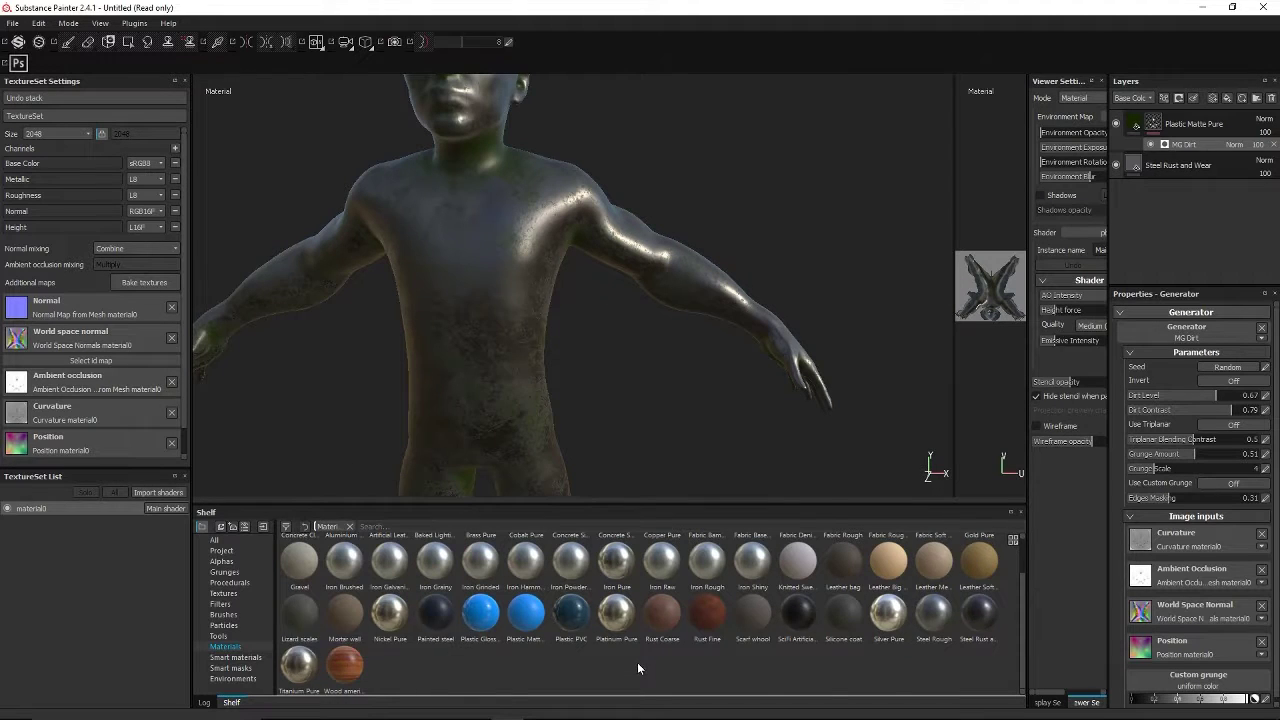
scroll(637, 665, up, 1)
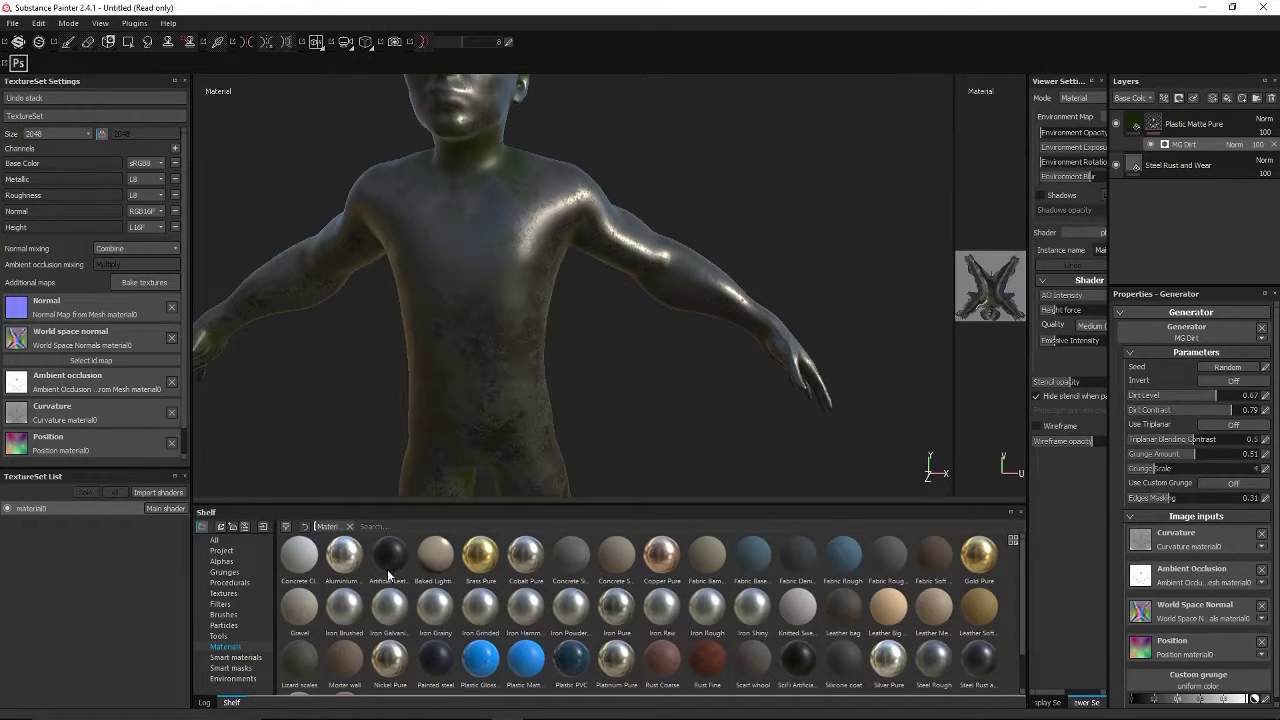
drag(390, 568, 1205, 113)
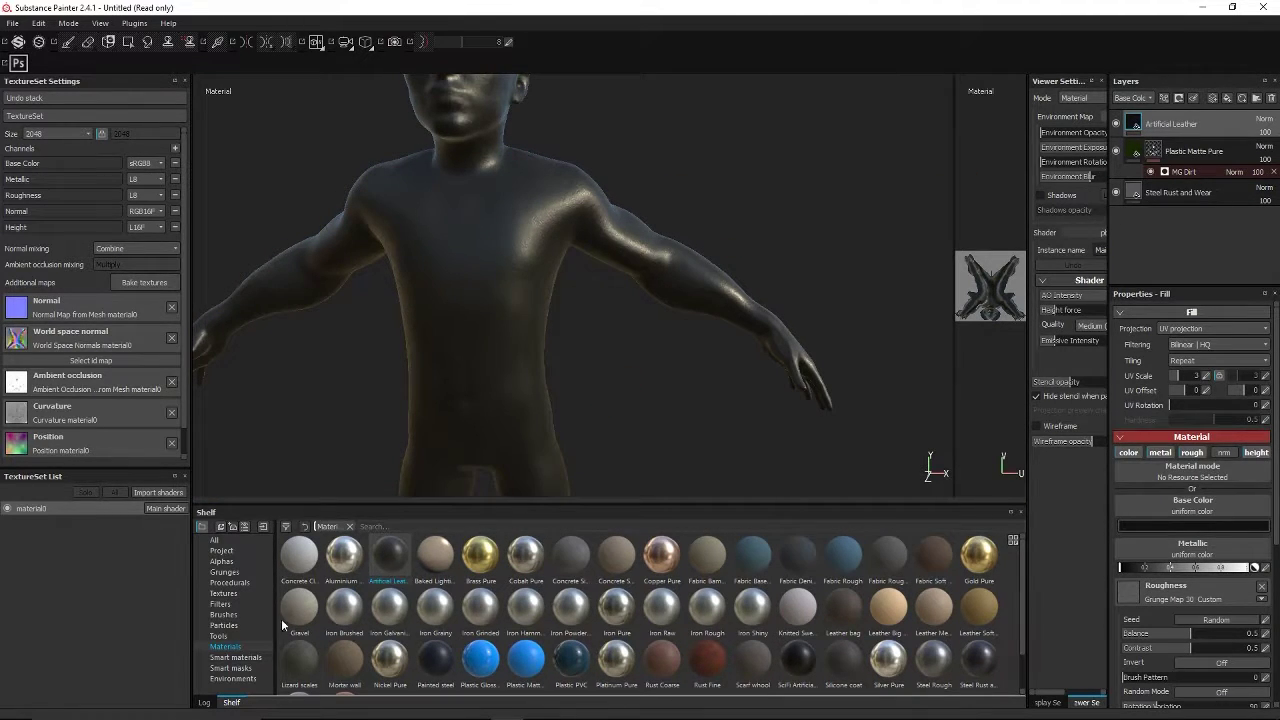
click(231, 668)
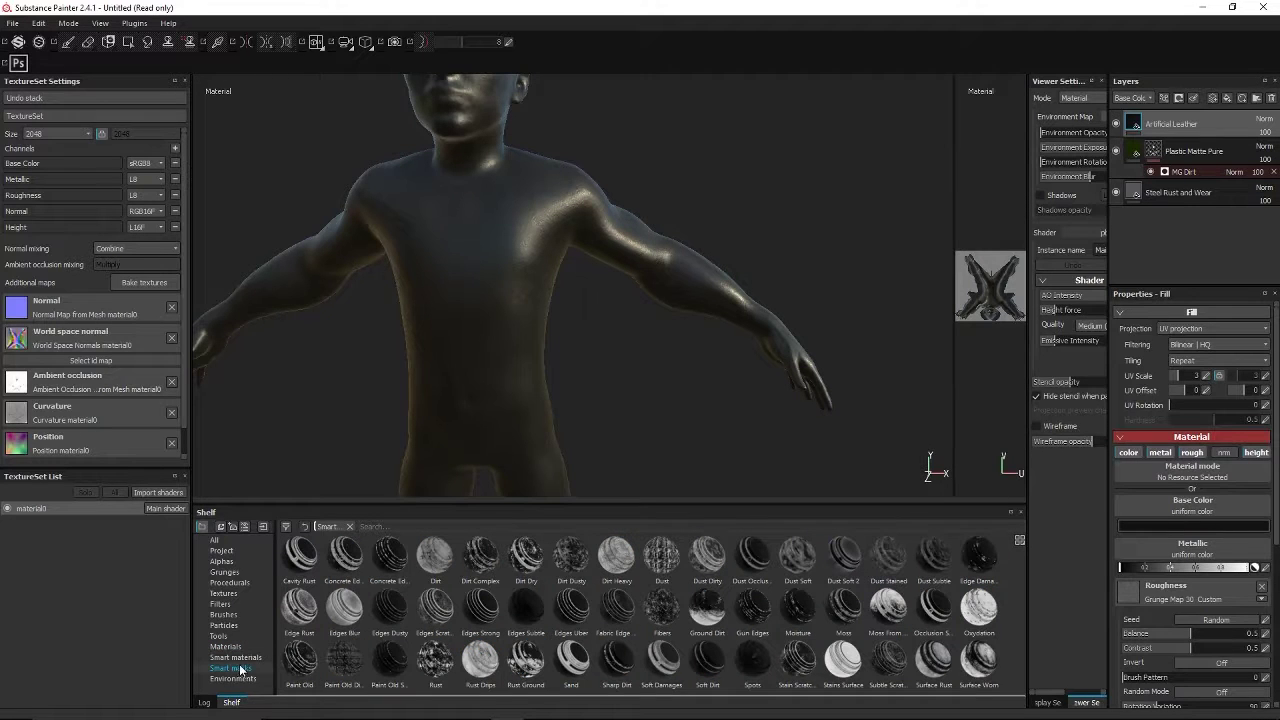
drag(423, 662, 1166, 121)
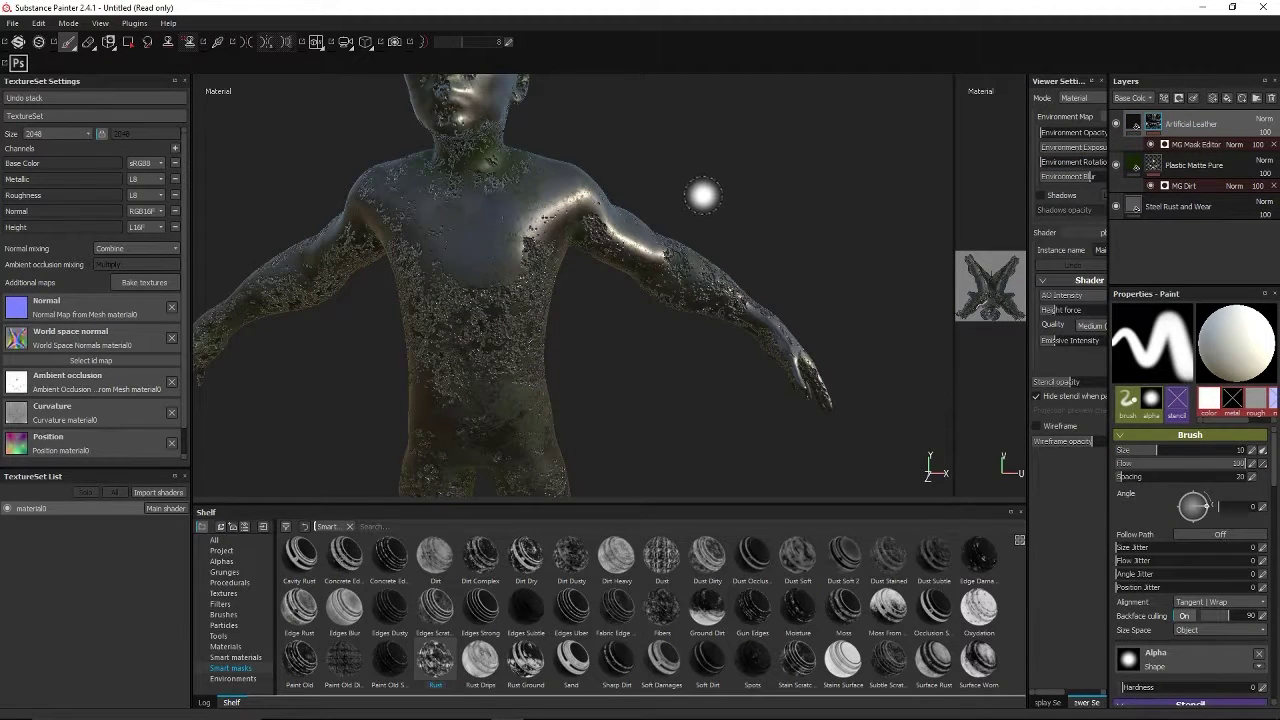
In the MG Mask Editor generator of the Artificial Leather layer's mask, set Global Balance to 0.33 and Global Contrast to 0.76.
mouse_move(702, 150)
alt+mouse_down()
mouse_move(689, 260)
mouse_move(706, 277)
mouse_move(571, 289)
mouse_move(614, 256)
alt+mouse_up()
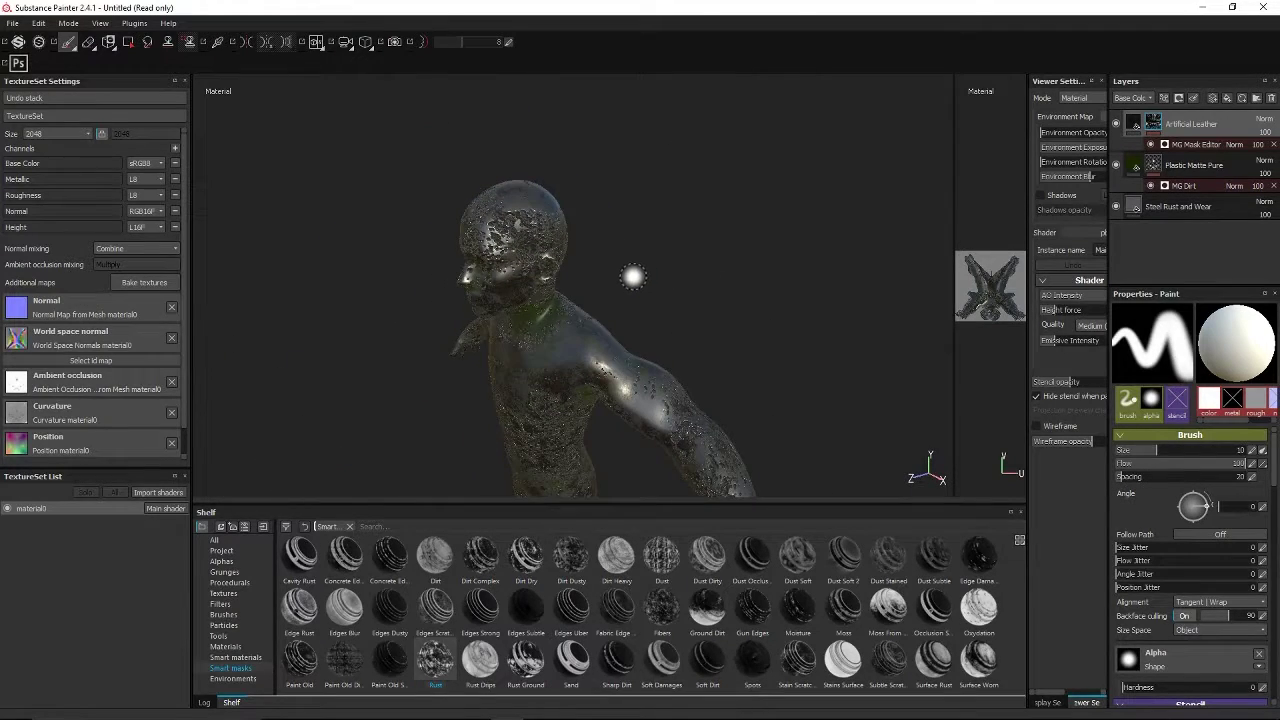
scroll(633, 277, up, 5)
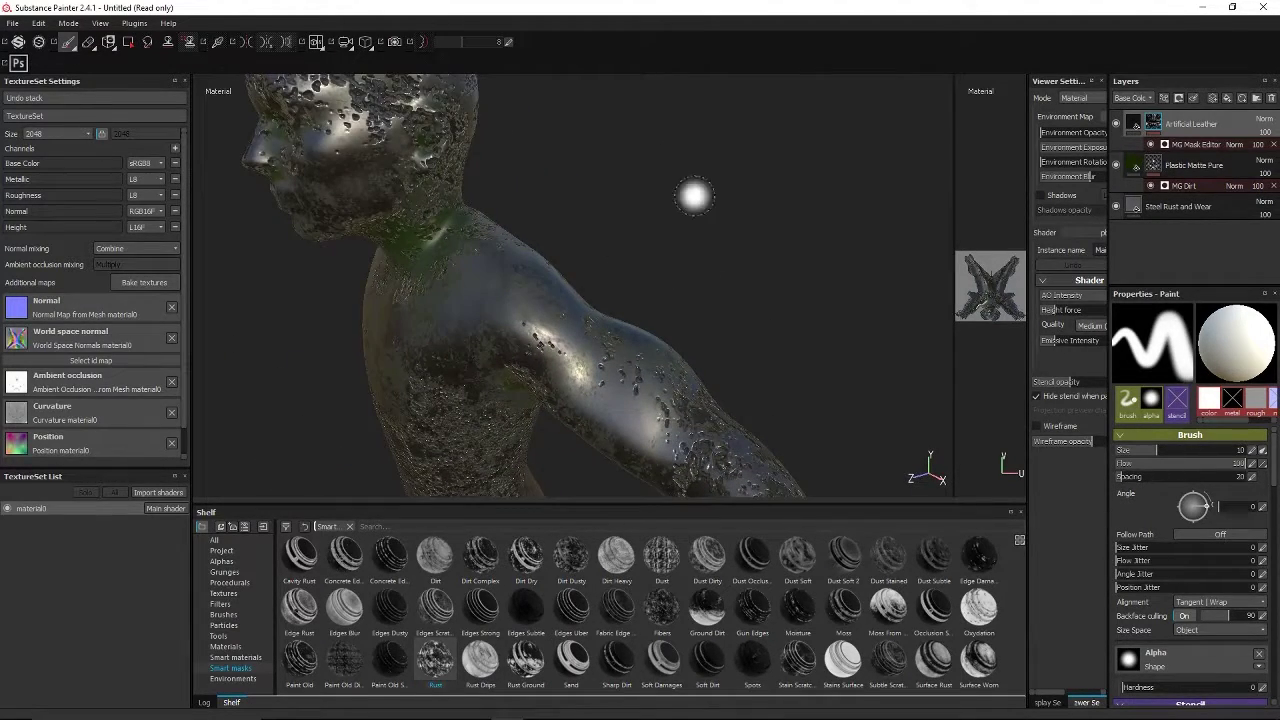
alt+drag(695, 196, 563, 229)
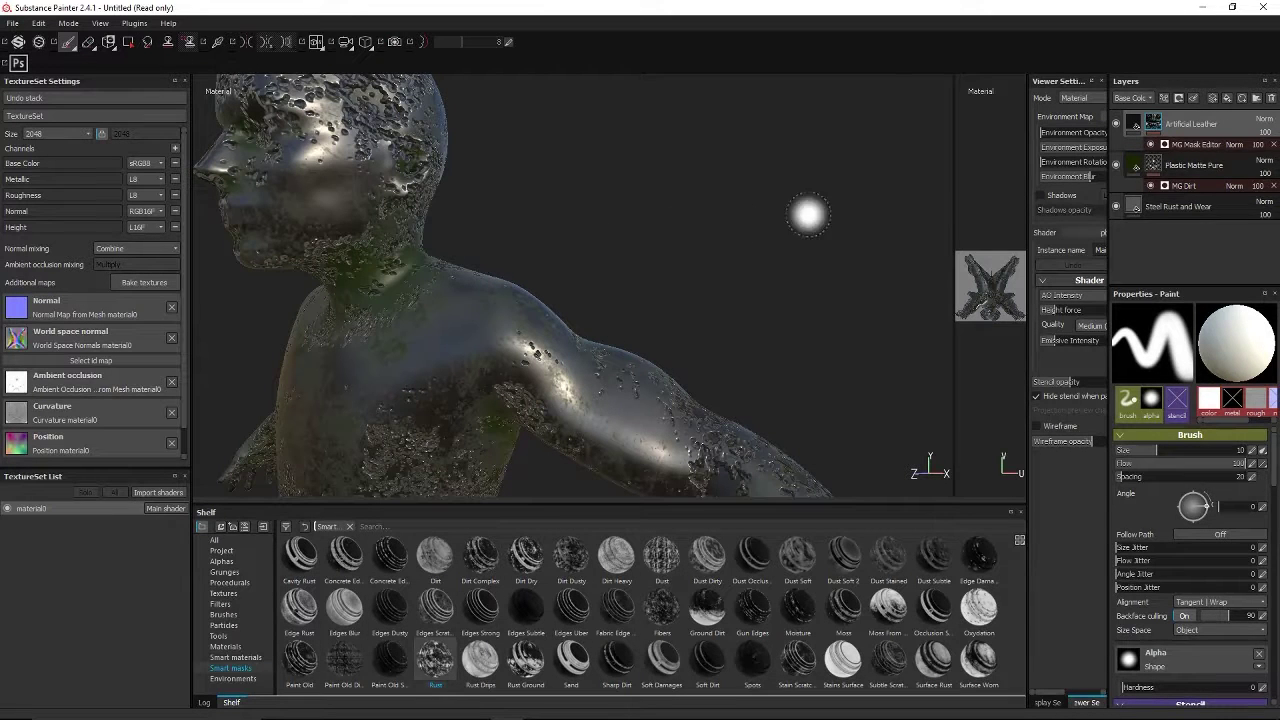
click(1198, 145)
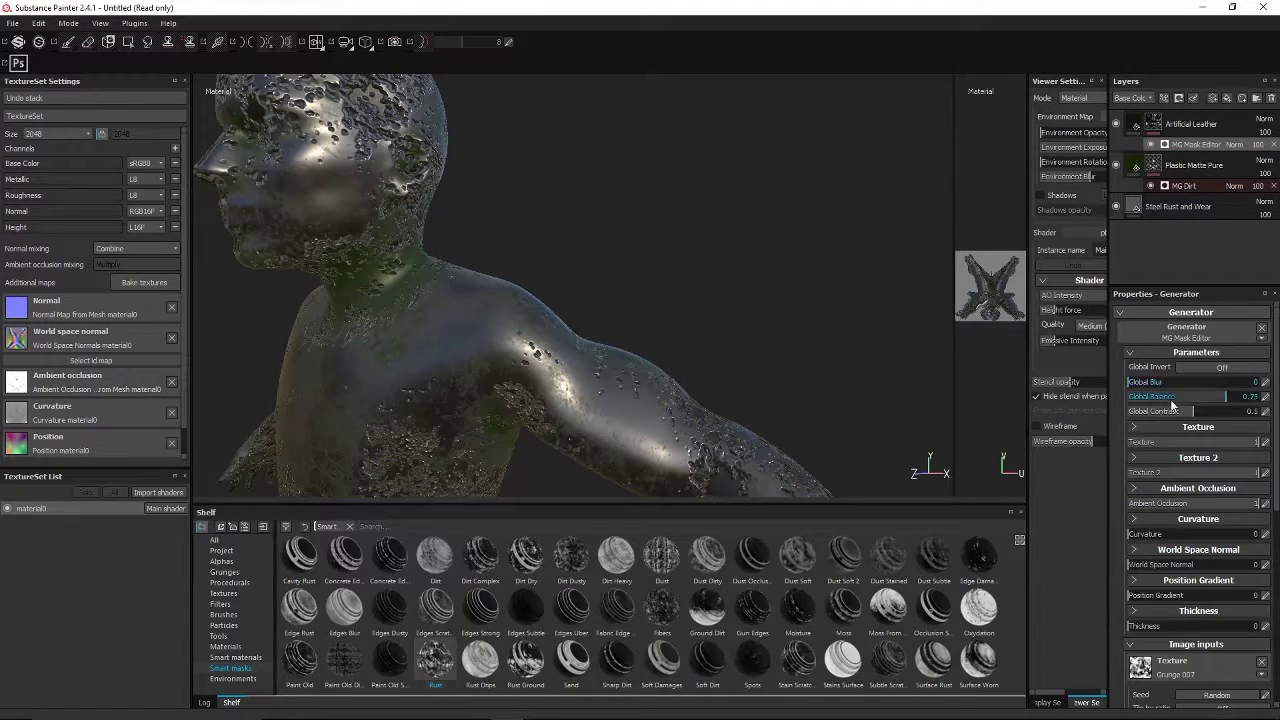
drag(1185, 404, 1175, 403)
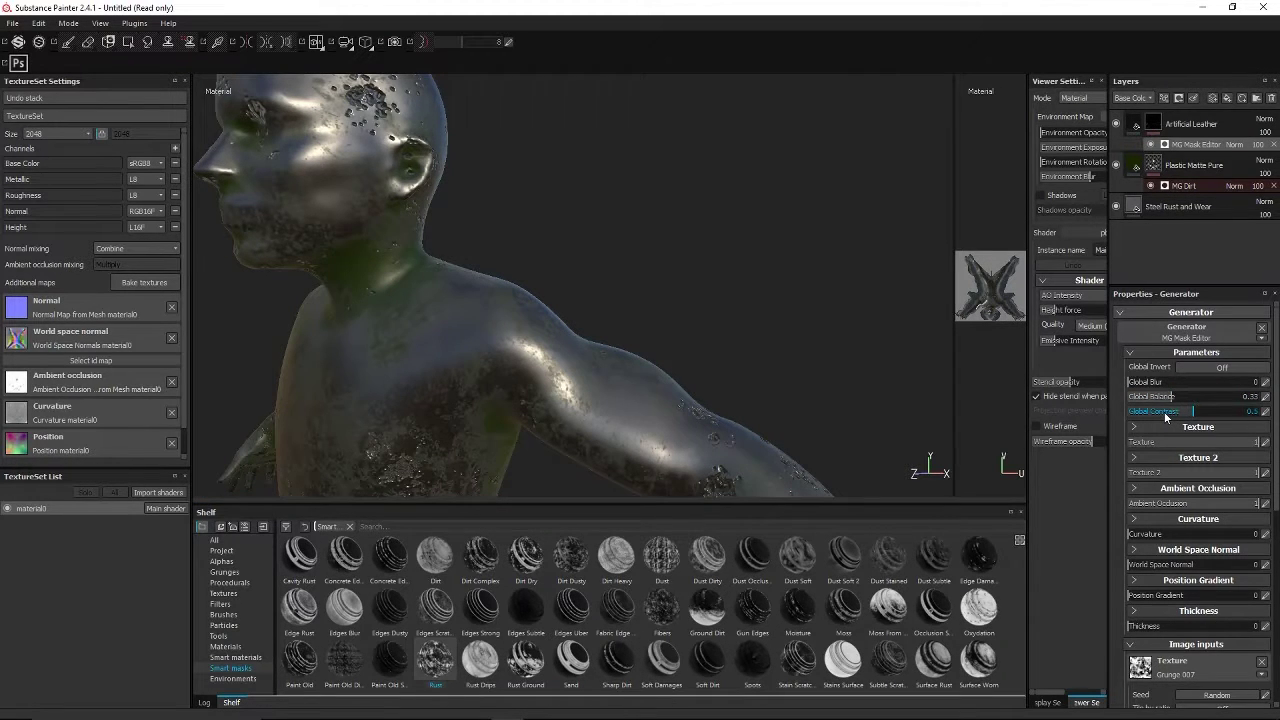
click(1164, 411)
drag(1226, 416, 1236, 418)
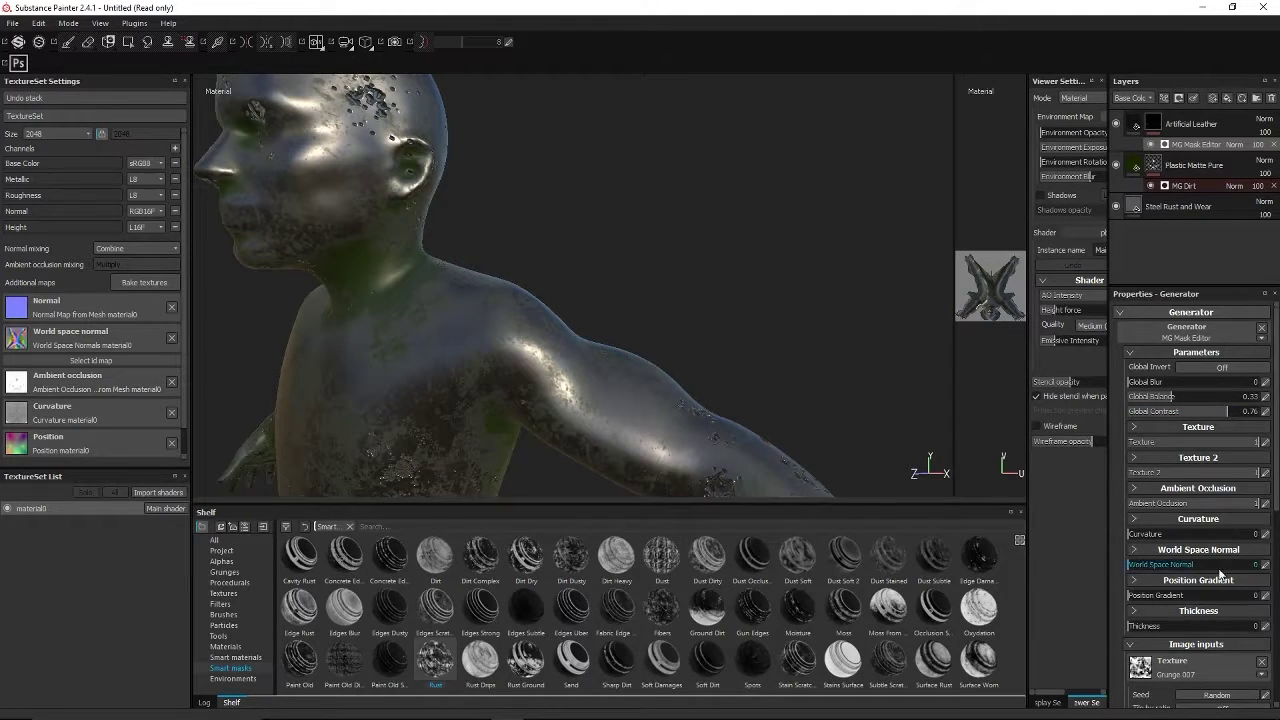
Examine the adjusted leather mask on the figure's head, arms, torso and legs.
scroll(1207, 622, down, 2)
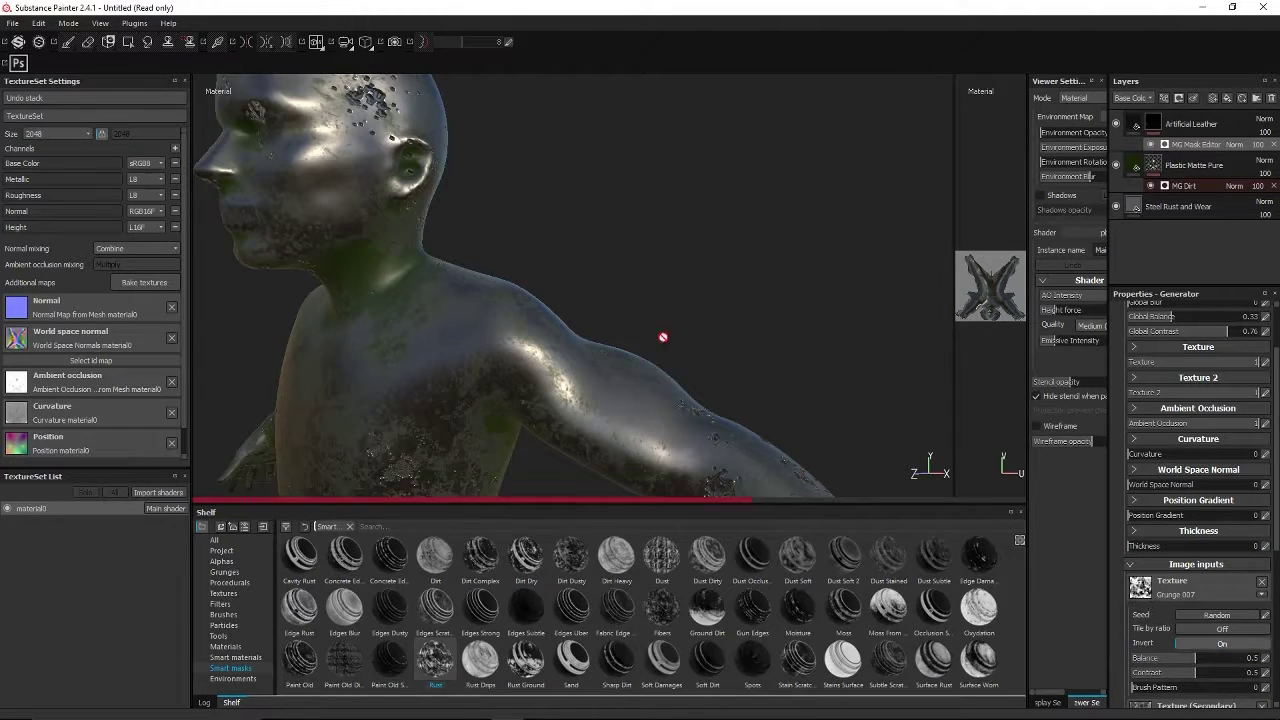
scroll(669, 234, down, 5)
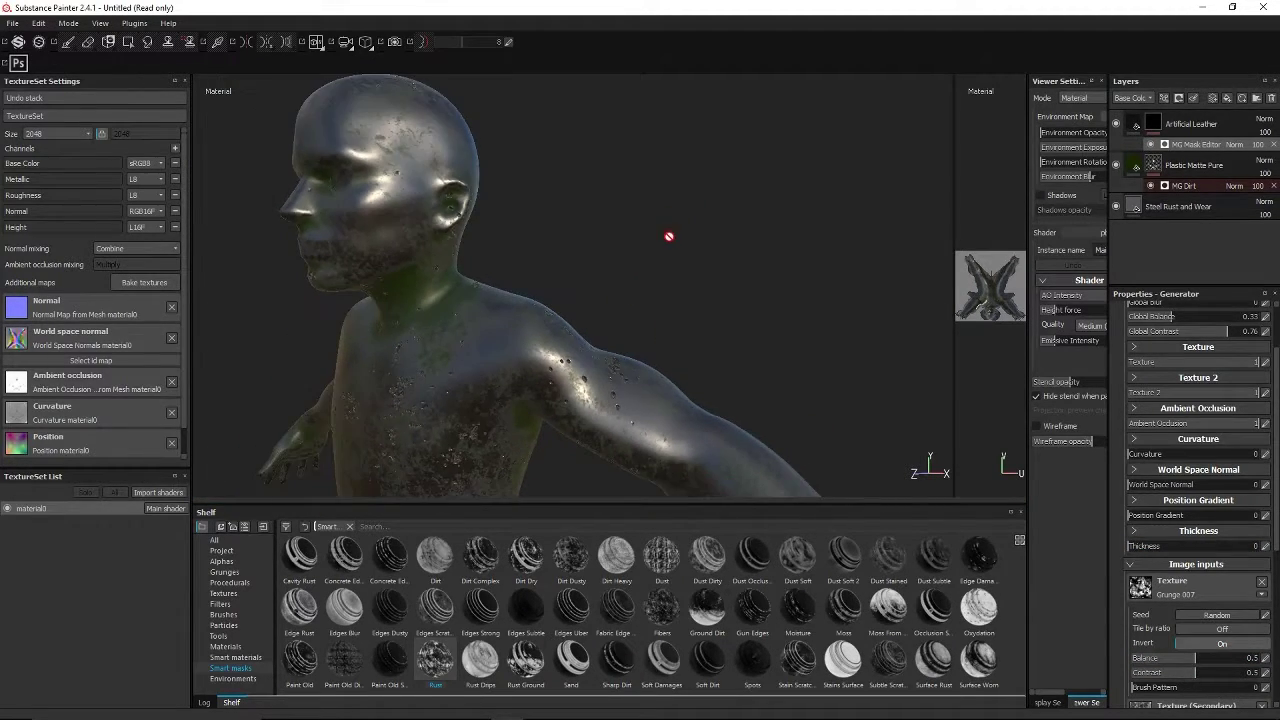
mouse_move(634, 303)
alt+mouse_down()
mouse_move(719, 304)
mouse_move(623, 306)
alt+mouse_up()
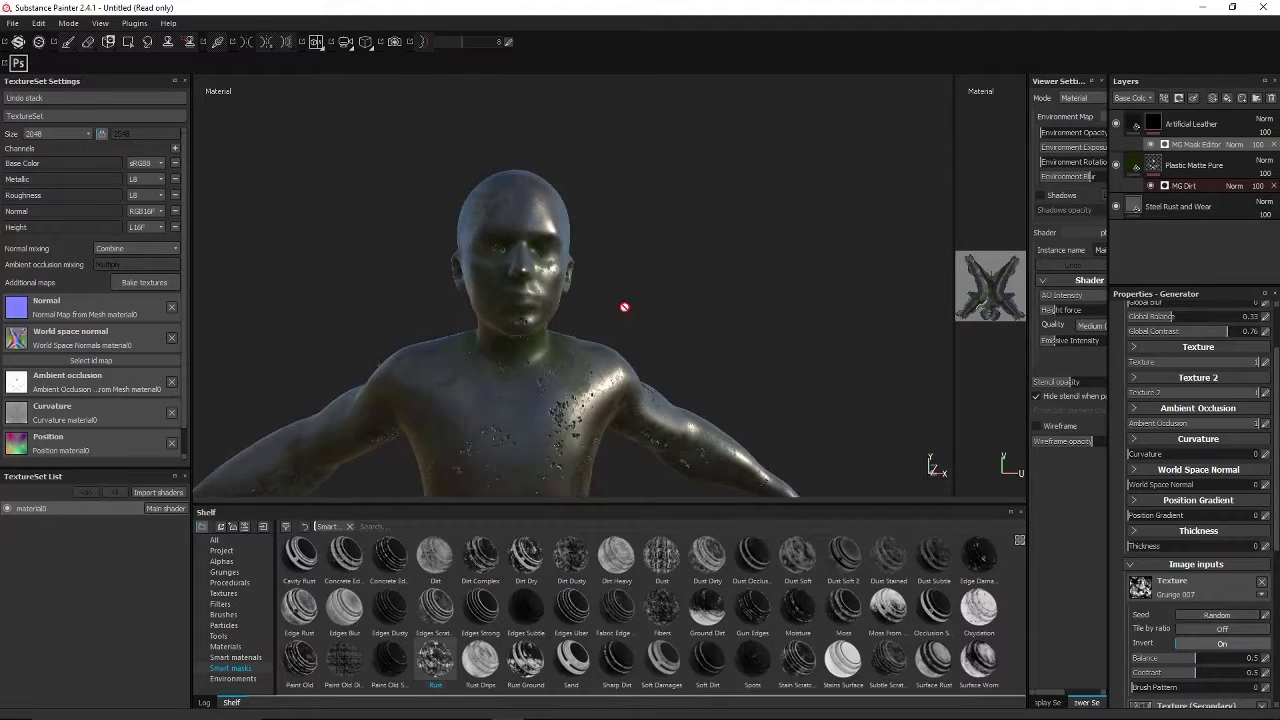
alt+middle_drag(623, 306, 652, 105)
alt+middle_drag(670, 370, 691, 300)
alt+drag(691, 300, 617, 340)
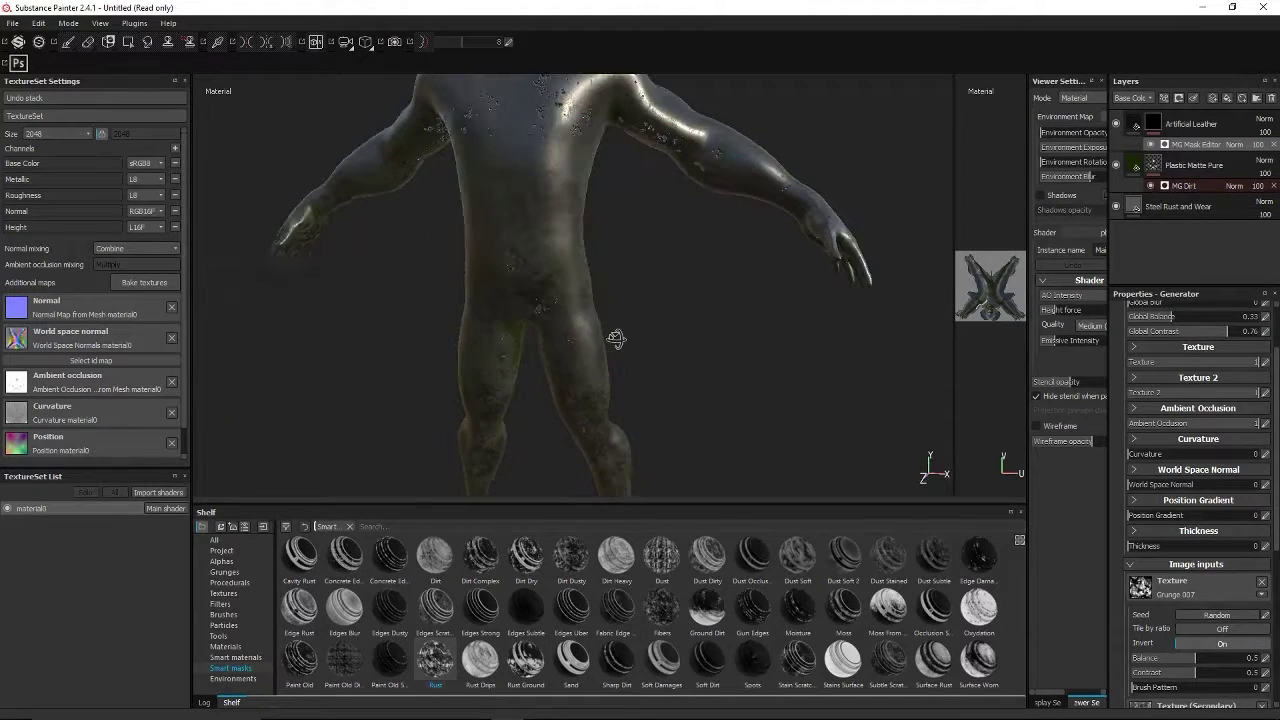
alt+middle_drag(617, 340, 694, 380)
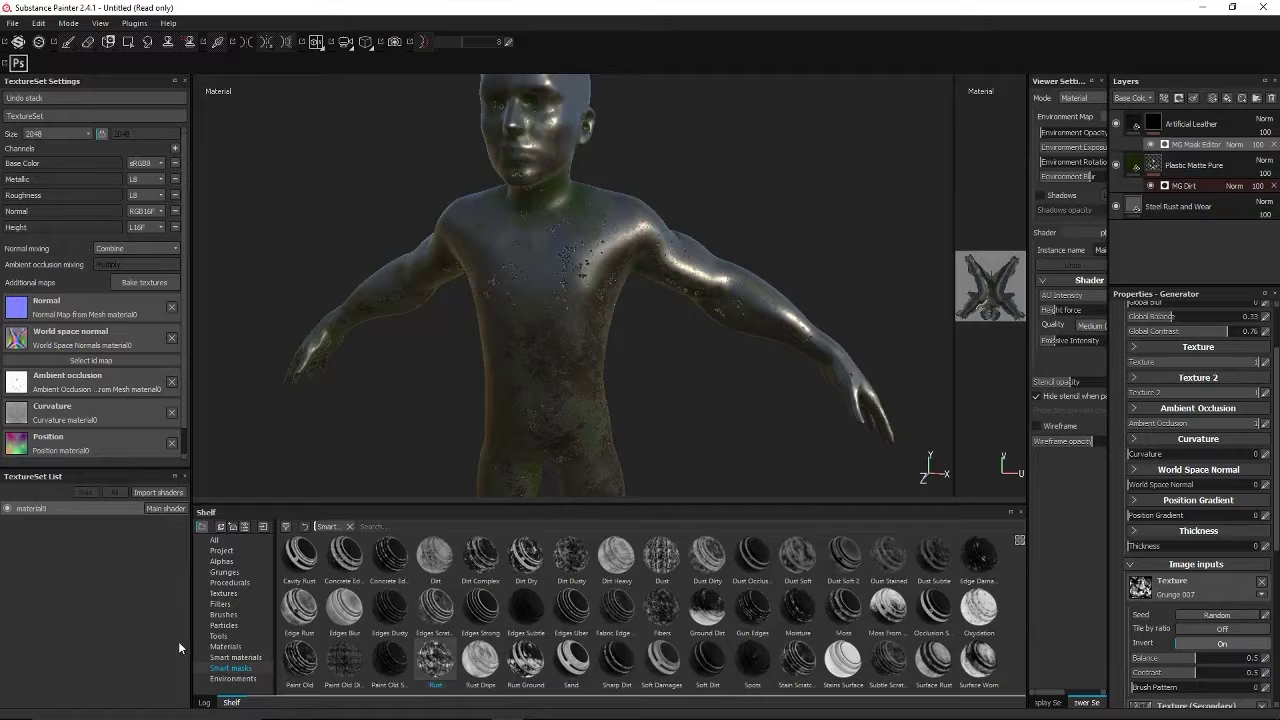
Add the Plastic Matte Pure material as the uppermost layer and set its base color to orange-red (R 1.000, G 0.084, B 0.000).
click(220, 647)
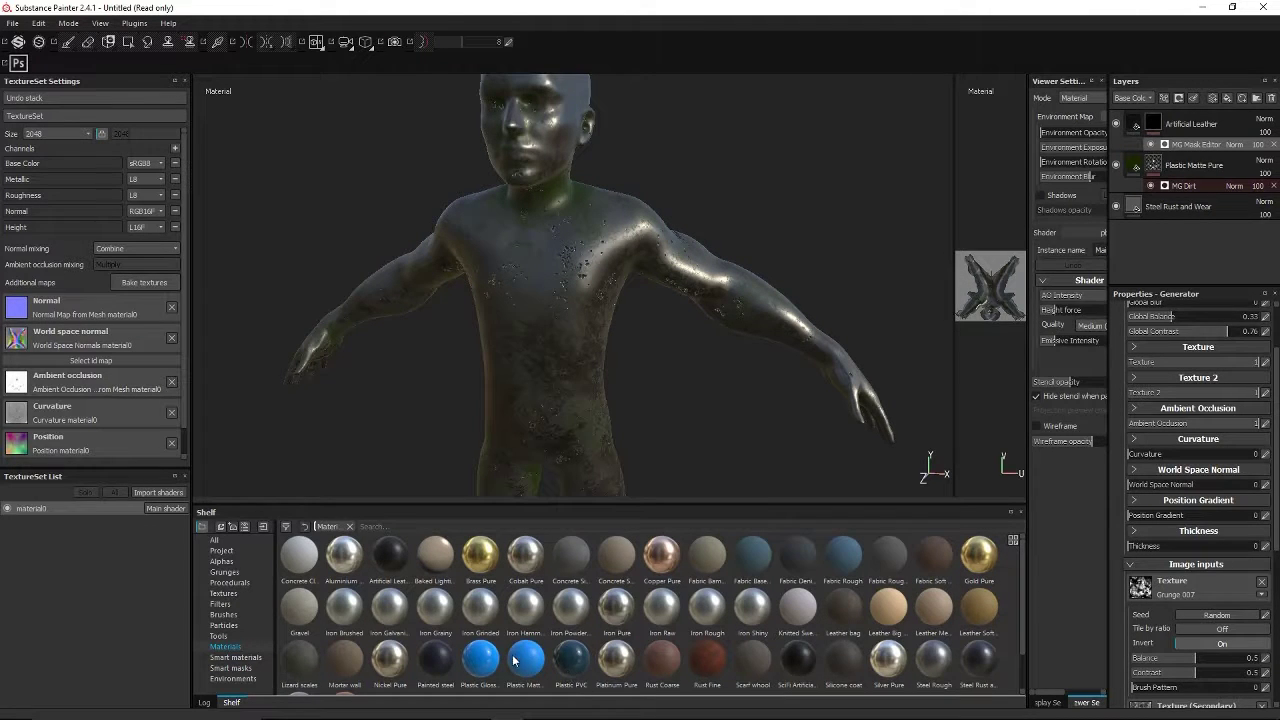
mouse_move(524, 667)
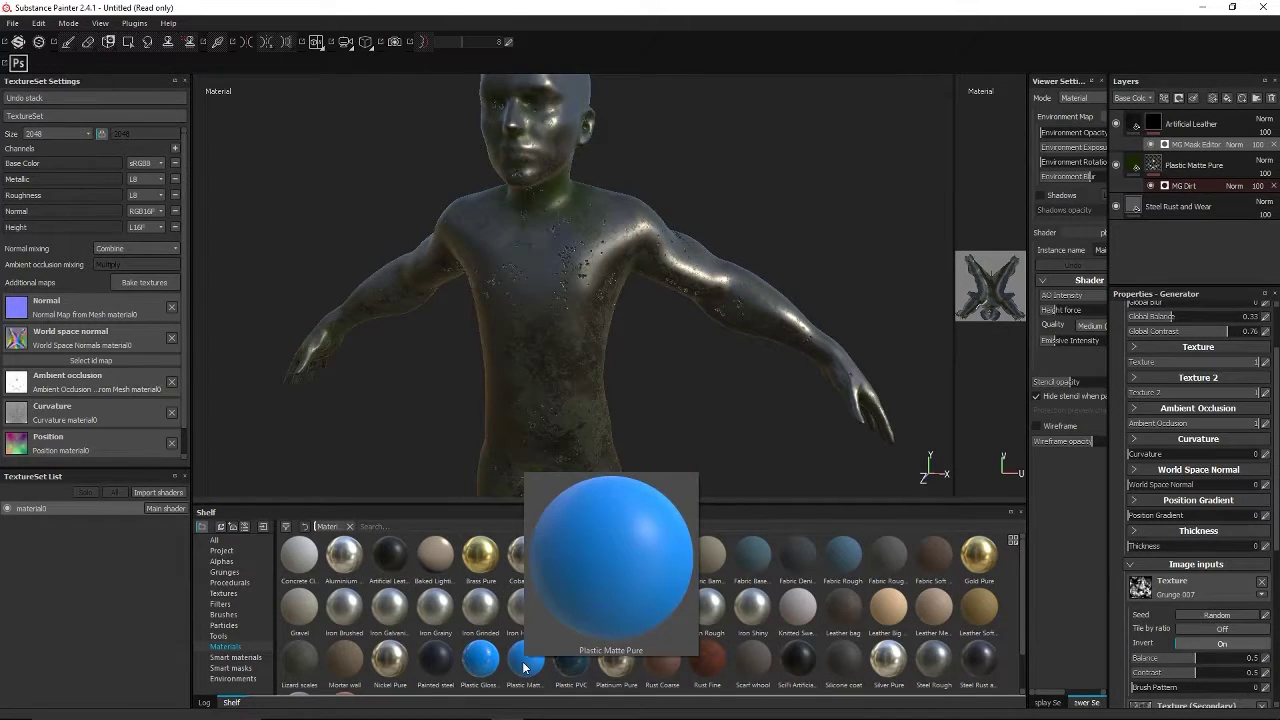
drag(524, 667, 879, 473)
drag(742, 445, 610, 610)
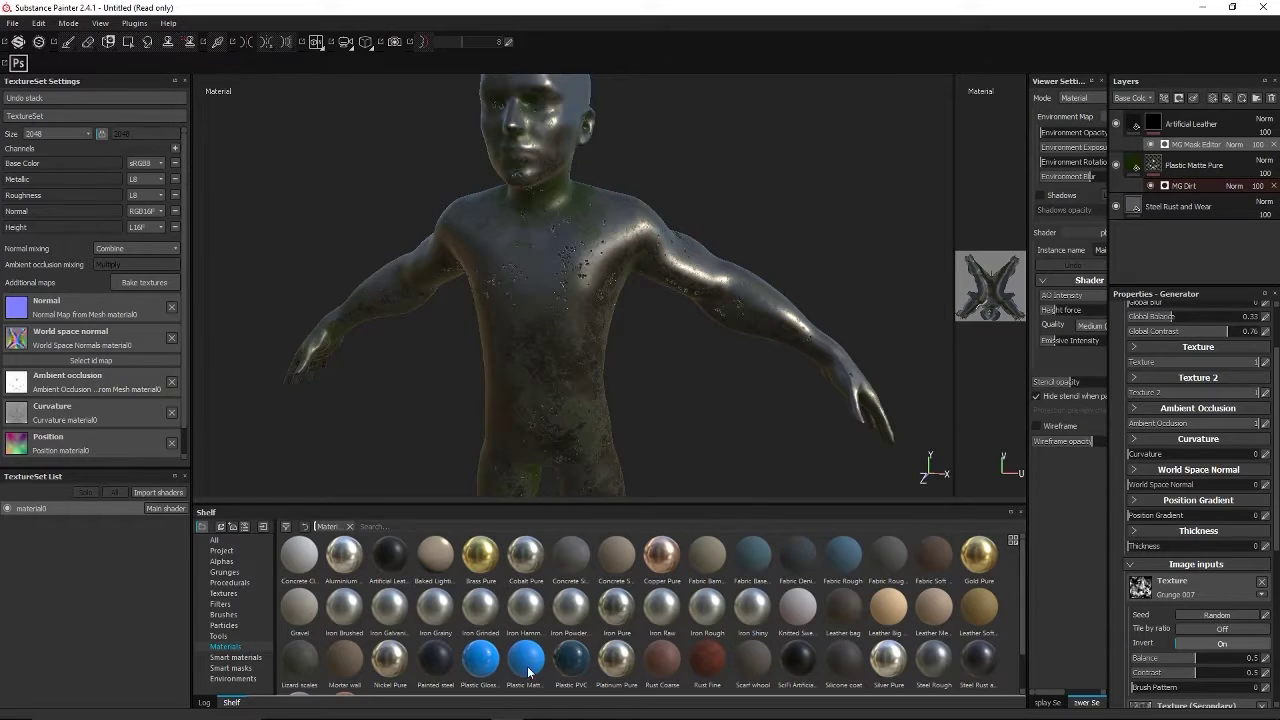
drag(520, 653, 1161, 113)
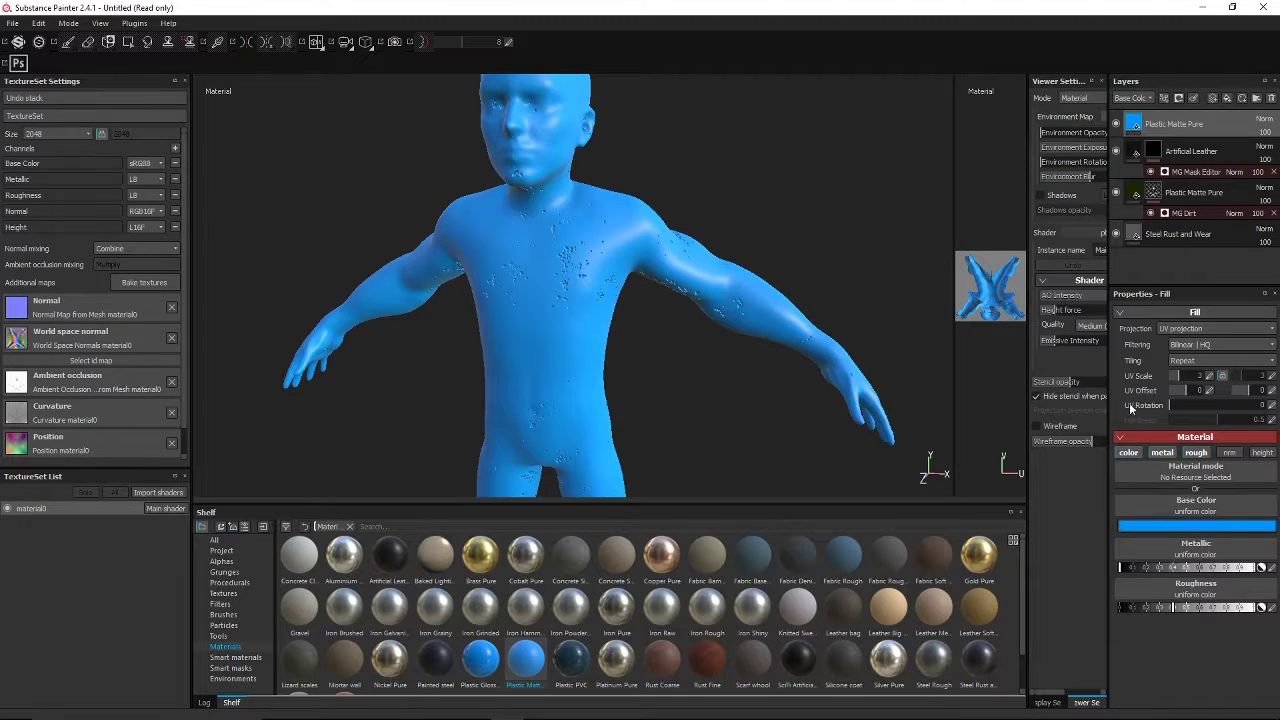
click(1160, 525)
drag(1167, 566, 1162, 577)
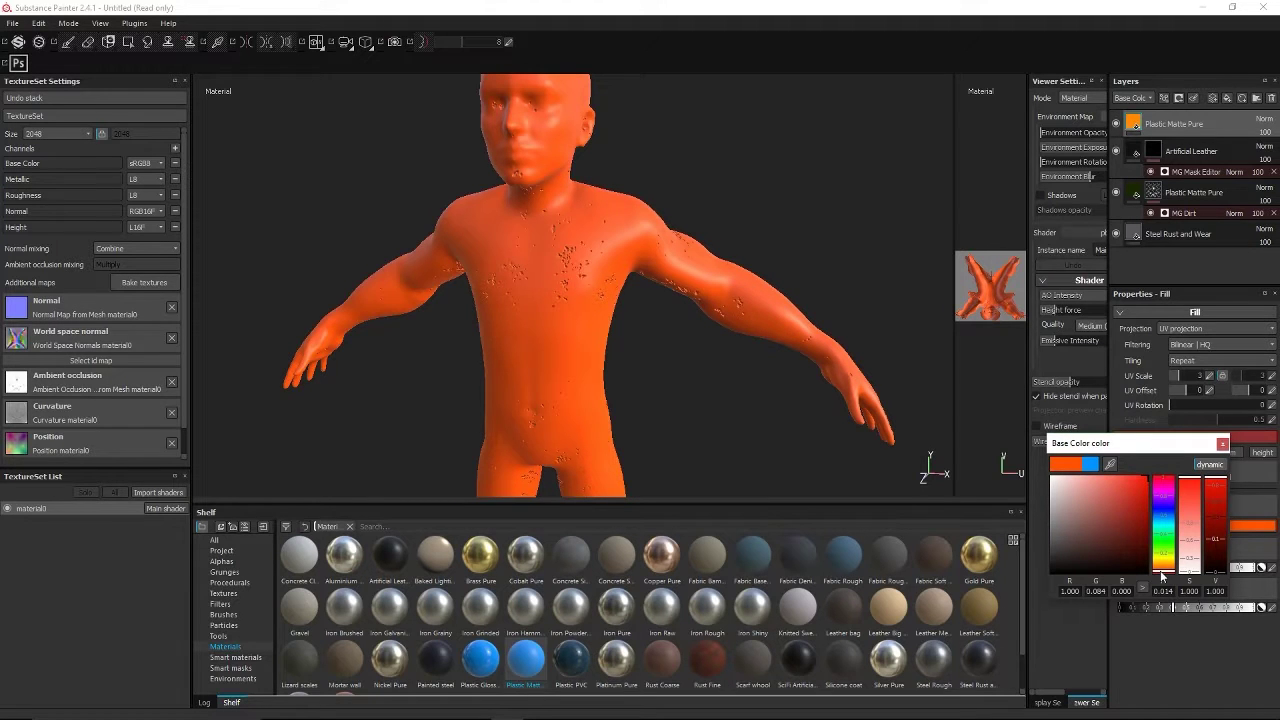
click(1170, 372)
click(1222, 445)
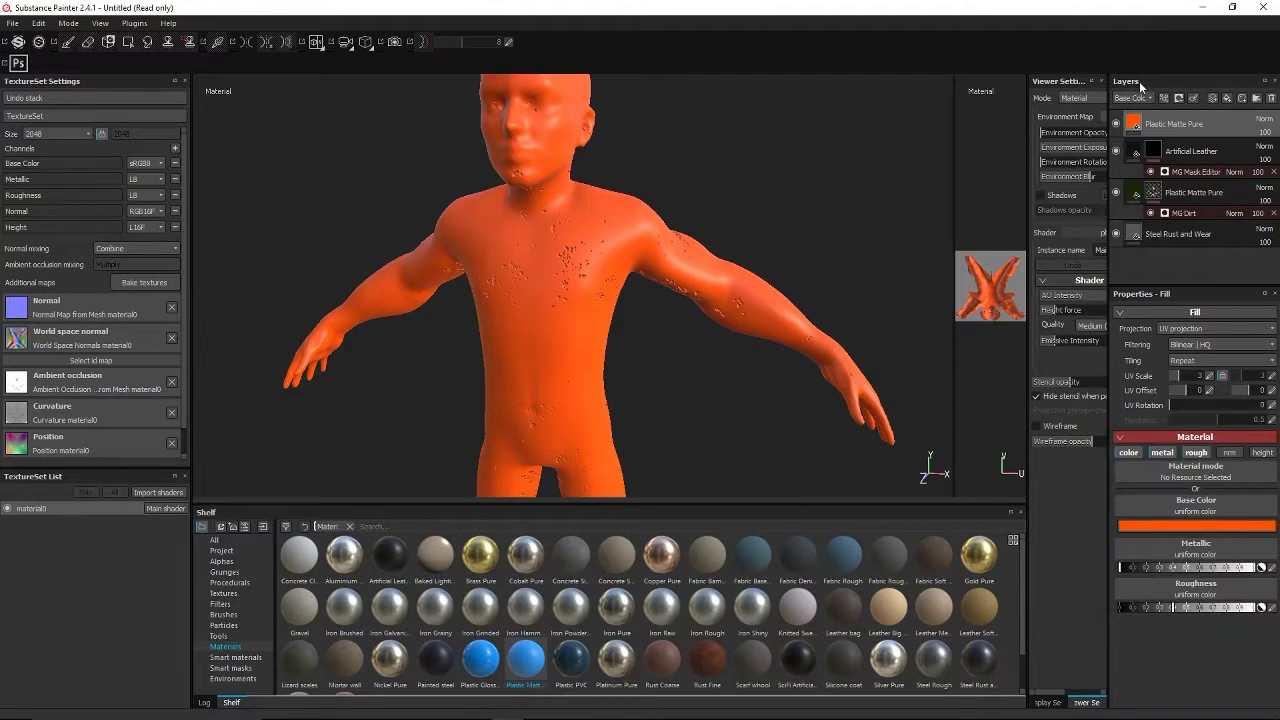
Add a black mask to the orange-red plastic layer and paint the back of one hand into it with the Cement 1 brush.
right_click(1157, 132)
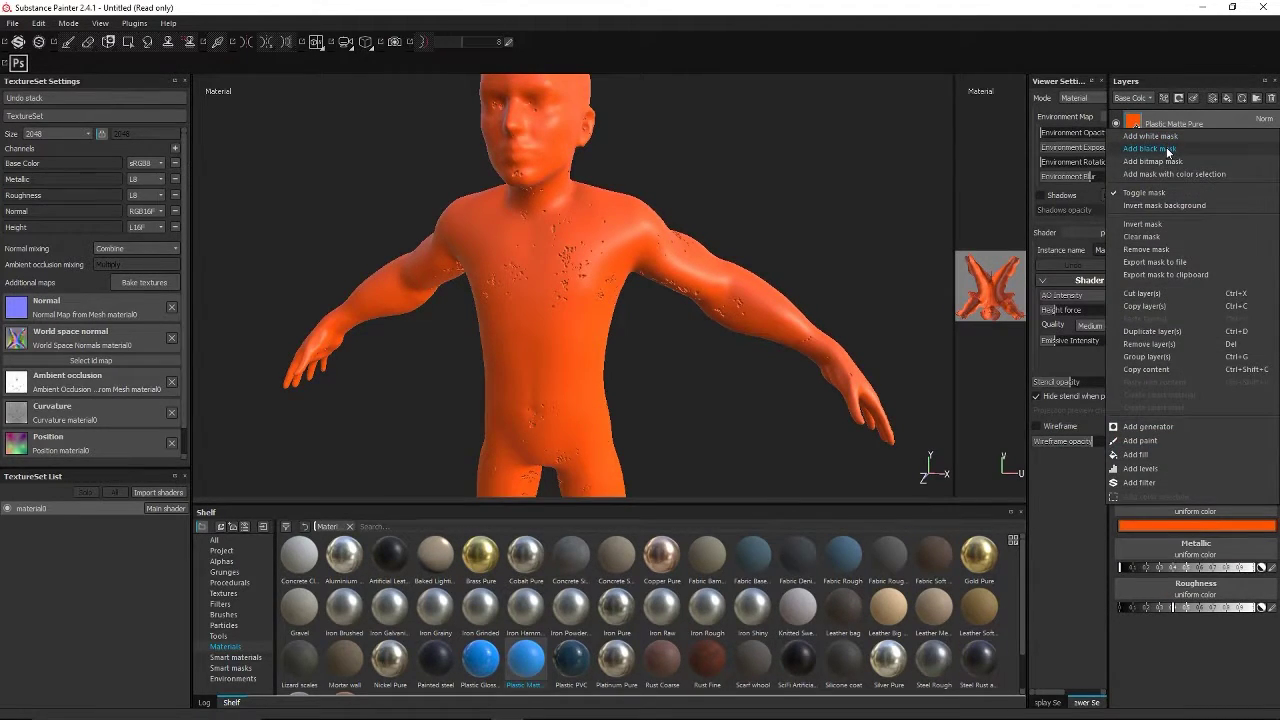
click(1165, 148)
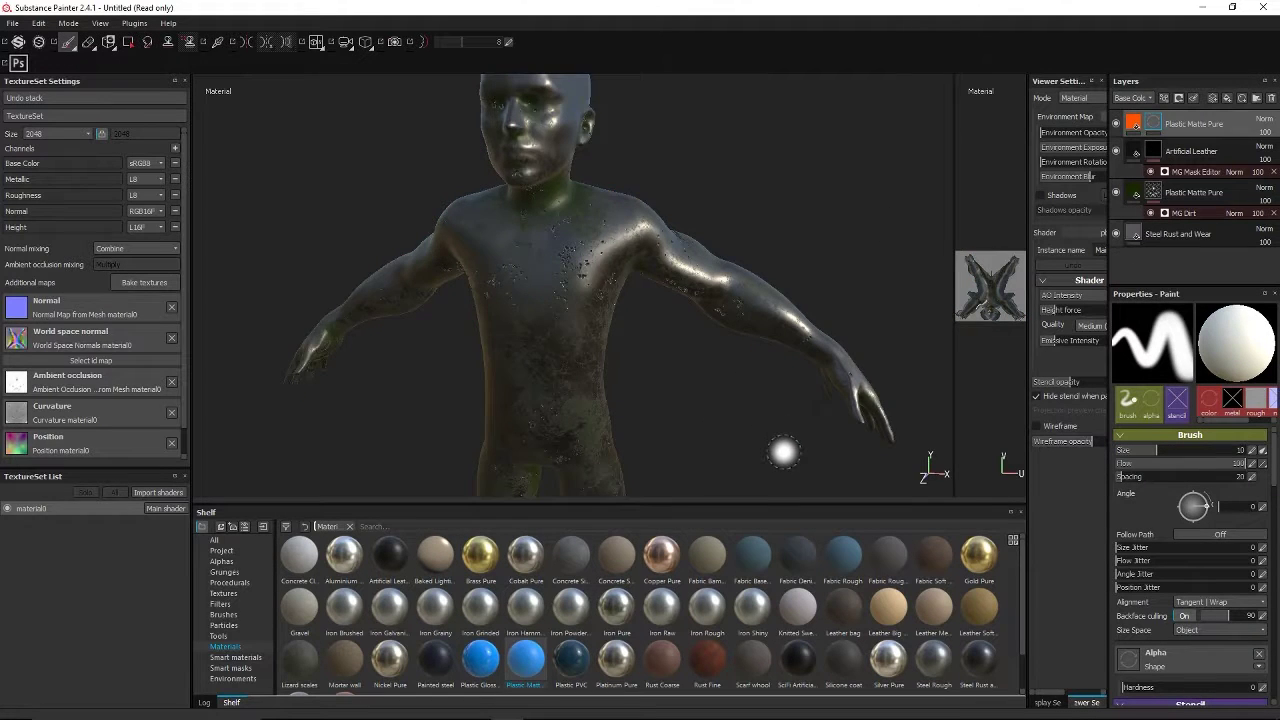
mouse_move(780, 449)
alt+mouse_down()
mouse_move(820, 430)
mouse_move(757, 394)
mouse_move(592, 374)
mouse_move(680, 289)
mouse_move(591, 343)
mouse_move(589, 361)
mouse_move(543, 371)
mouse_move(623, 348)
mouse_move(760, 131)
mouse_move(703, 269)
mouse_move(594, 221)
mouse_move(506, 226)
alt+mouse_up()
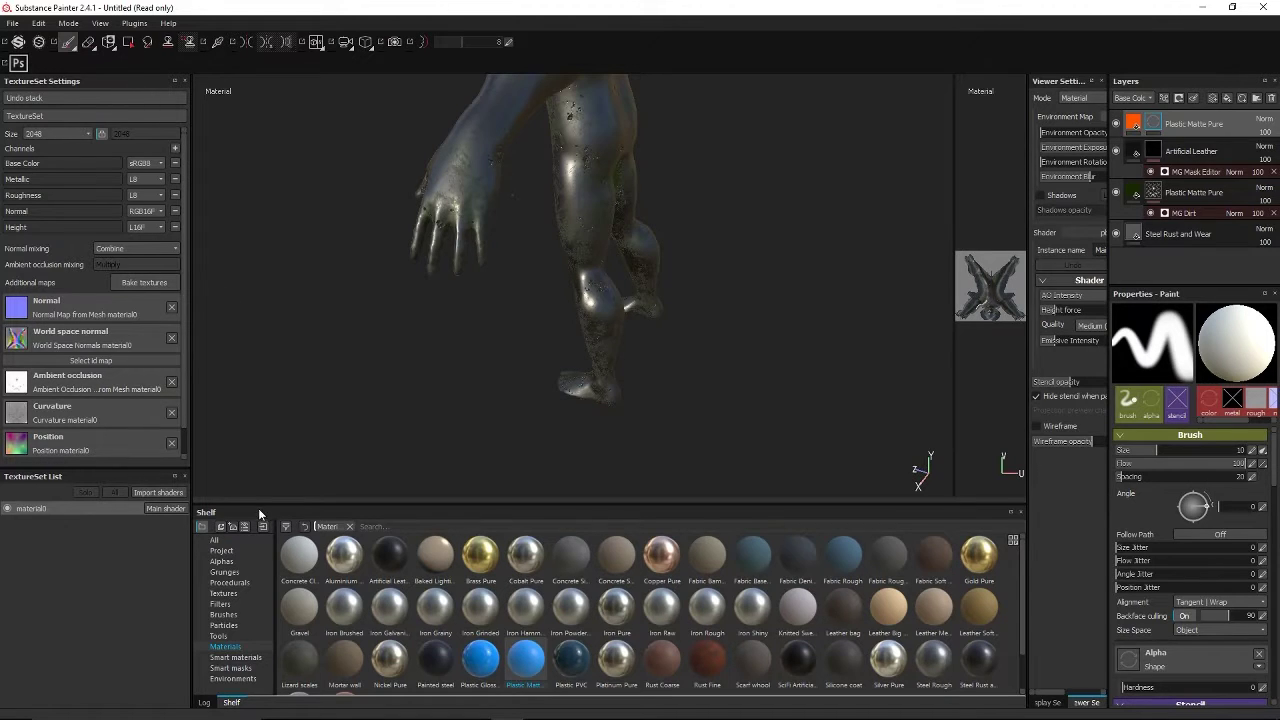
click(224, 614)
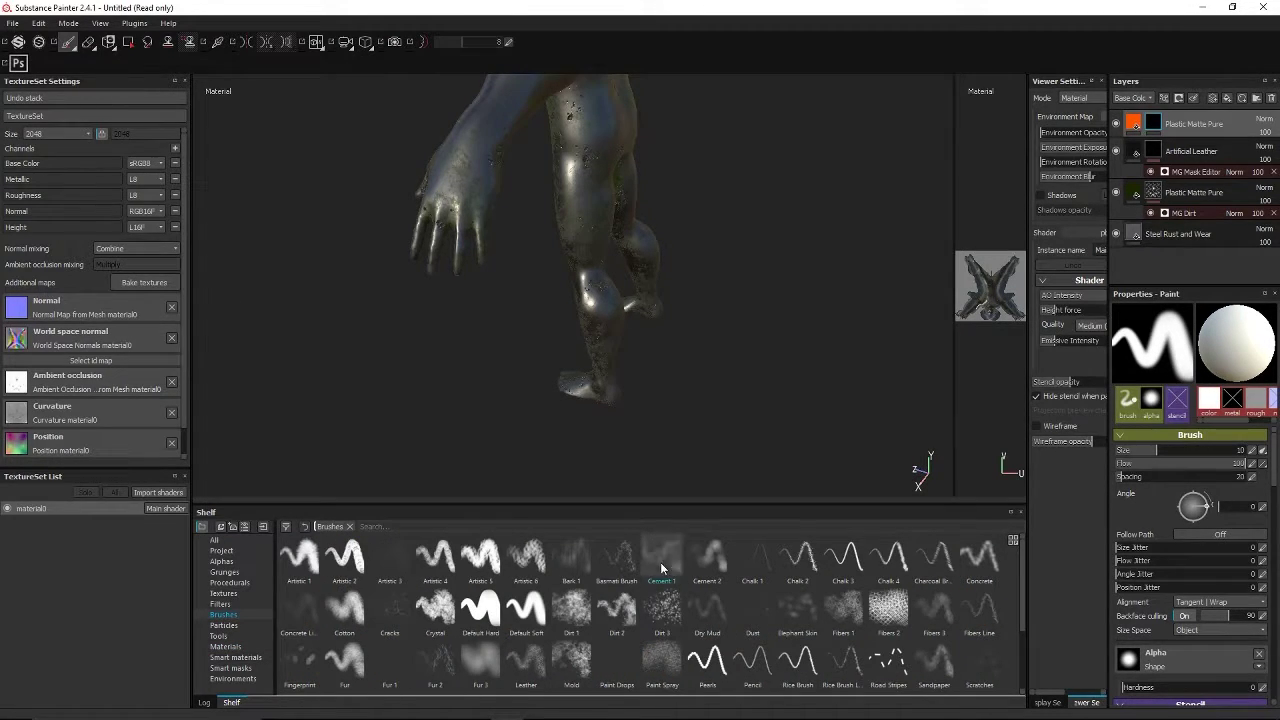
click(661, 560)
mouse_move(418, 221)
mouse_down()
mouse_move(445, 238)
mouse_move(448, 200)
mouse_move(425, 200)
mouse_move(469, 297)
mouse_up()
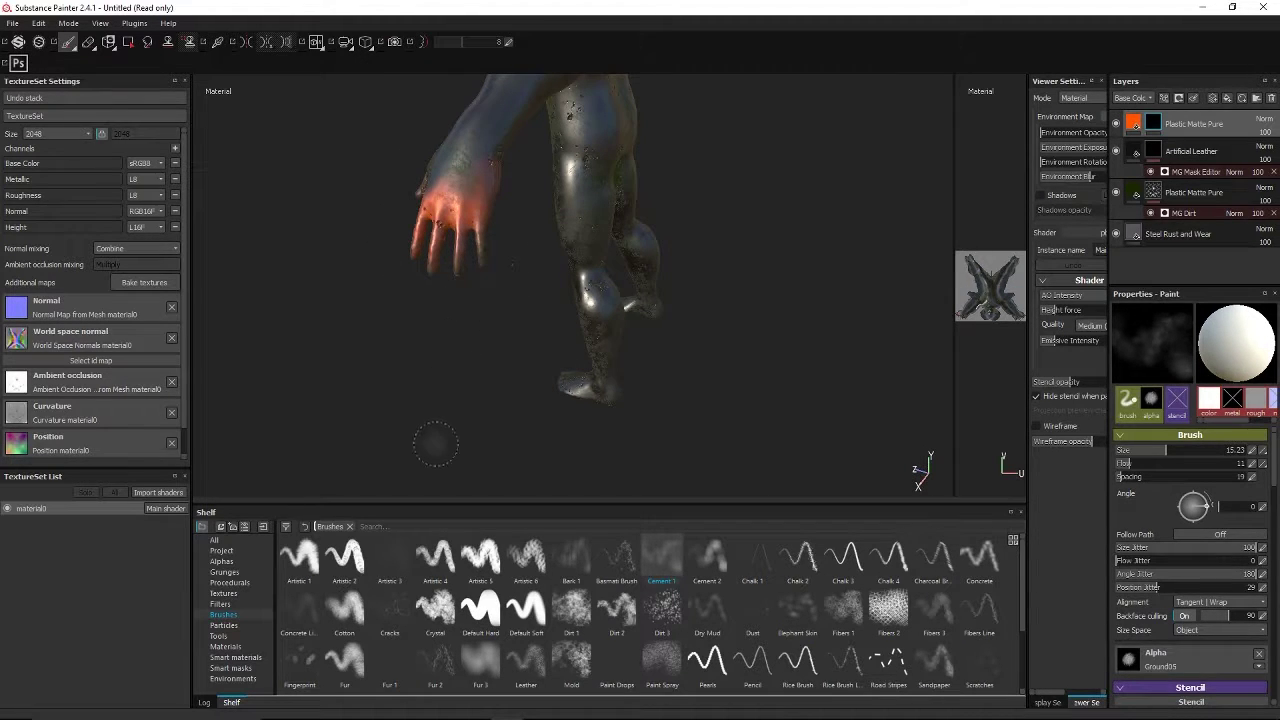
Continue painting the orange-red layer's mask over the thumb, wrist and palm of the same hand with the Cement 1 brush.
alt+drag(428, 386, 704, 203)
alt+middle_drag(688, 214, 602, 535)
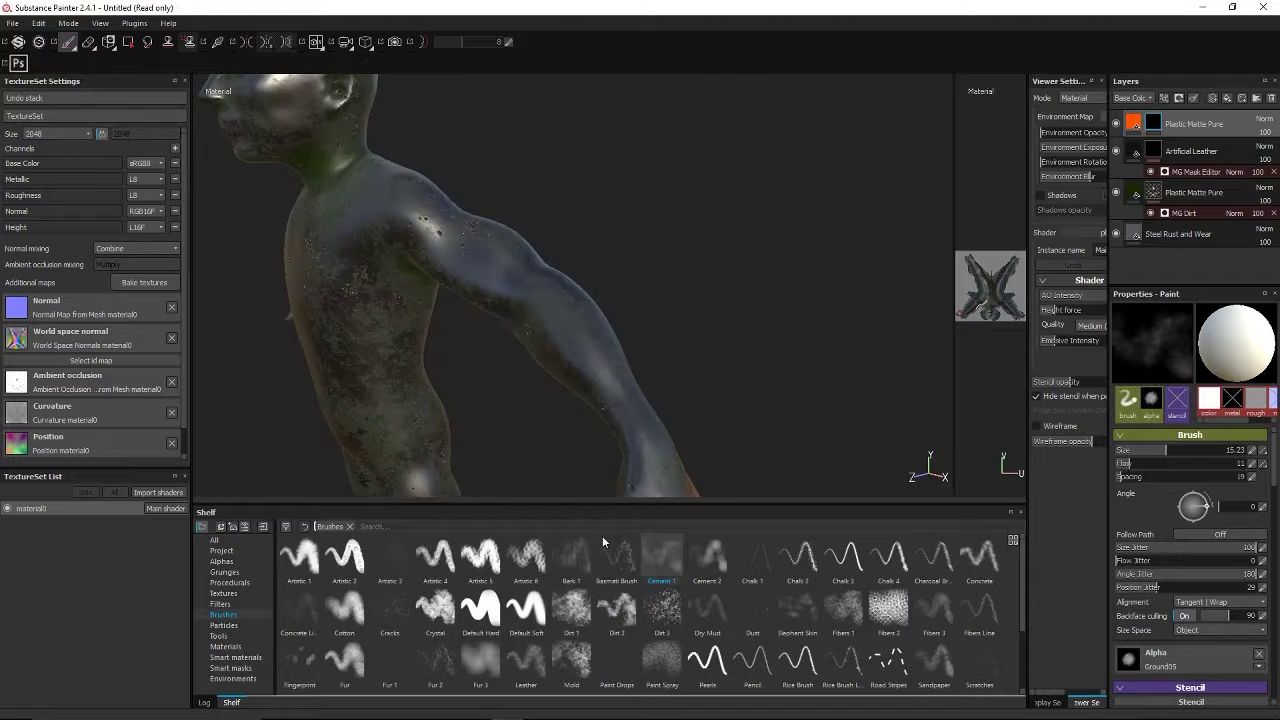
alt+drag(530, 403, 576, 366)
alt+middle_drag(554, 460, 531, 329)
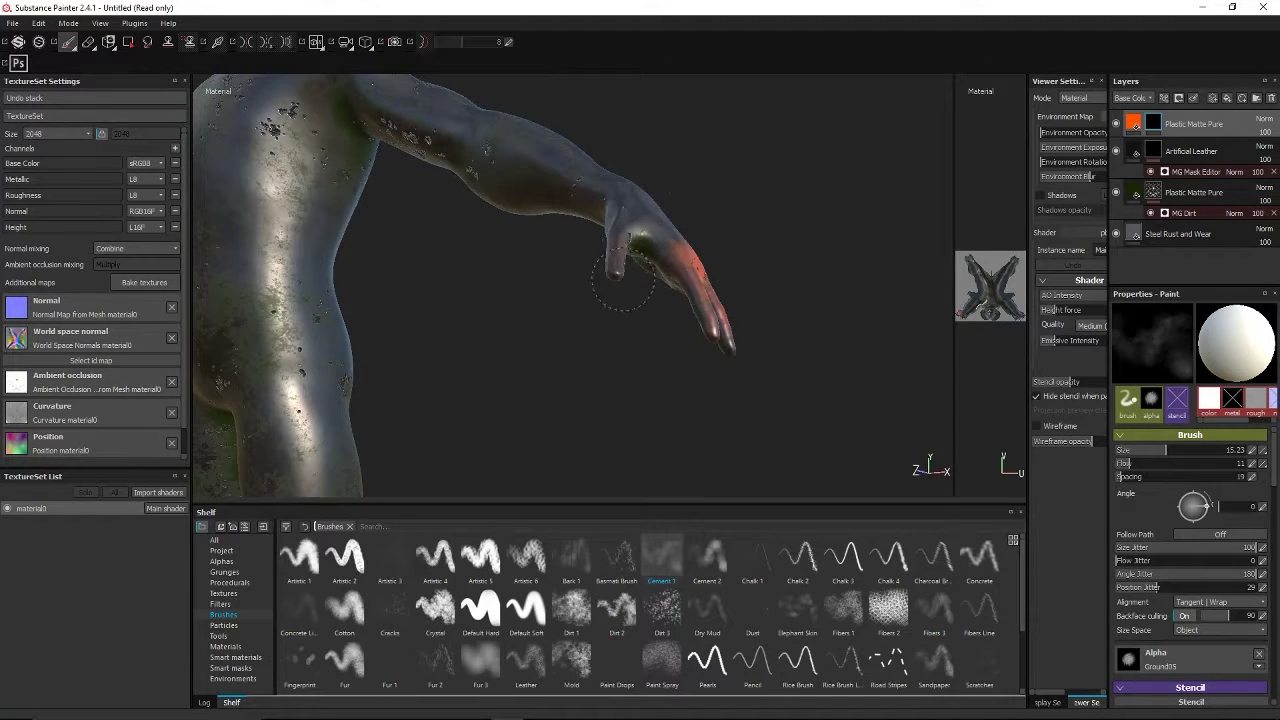
alt+drag(560, 366, 612, 300)
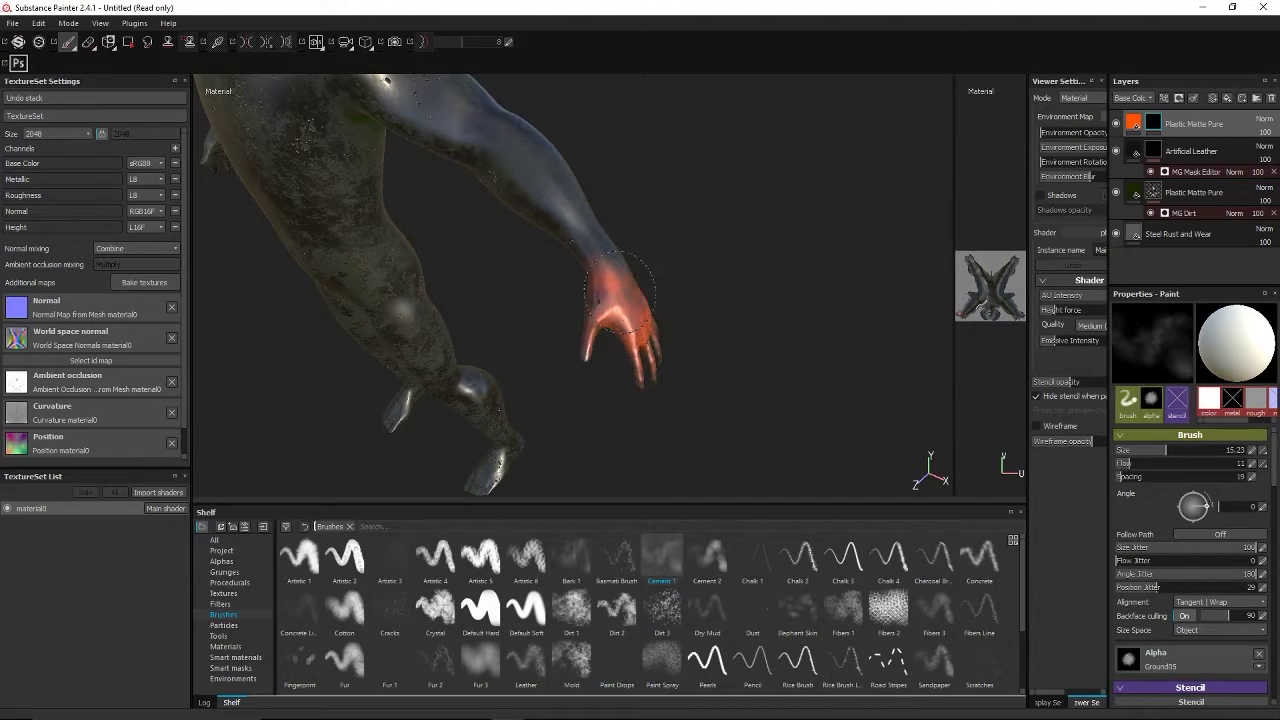
mouse_move(613, 292)
alt+mouse_down()
mouse_move(525, 292)
mouse_move(470, 310)
mouse_move(455, 345)
alt+mouse_up()
alt+drag(371, 354, 800, 240)
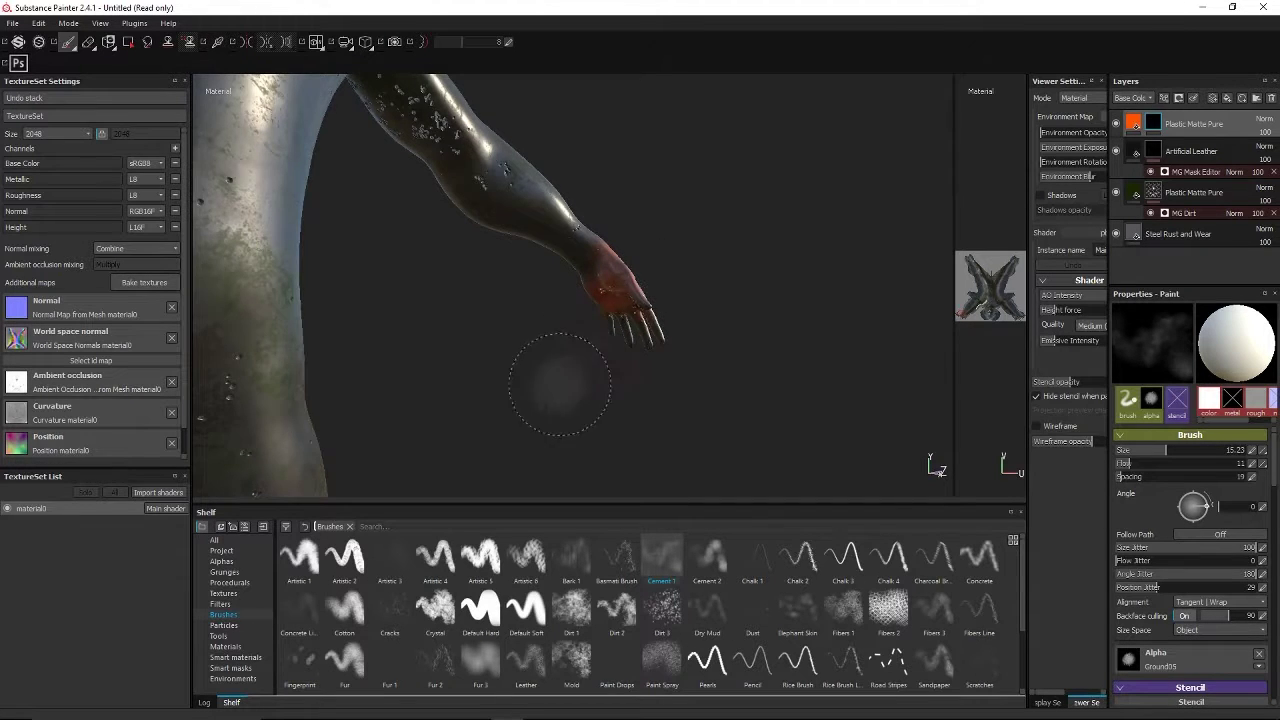
alt+drag(563, 390, 612, 285)
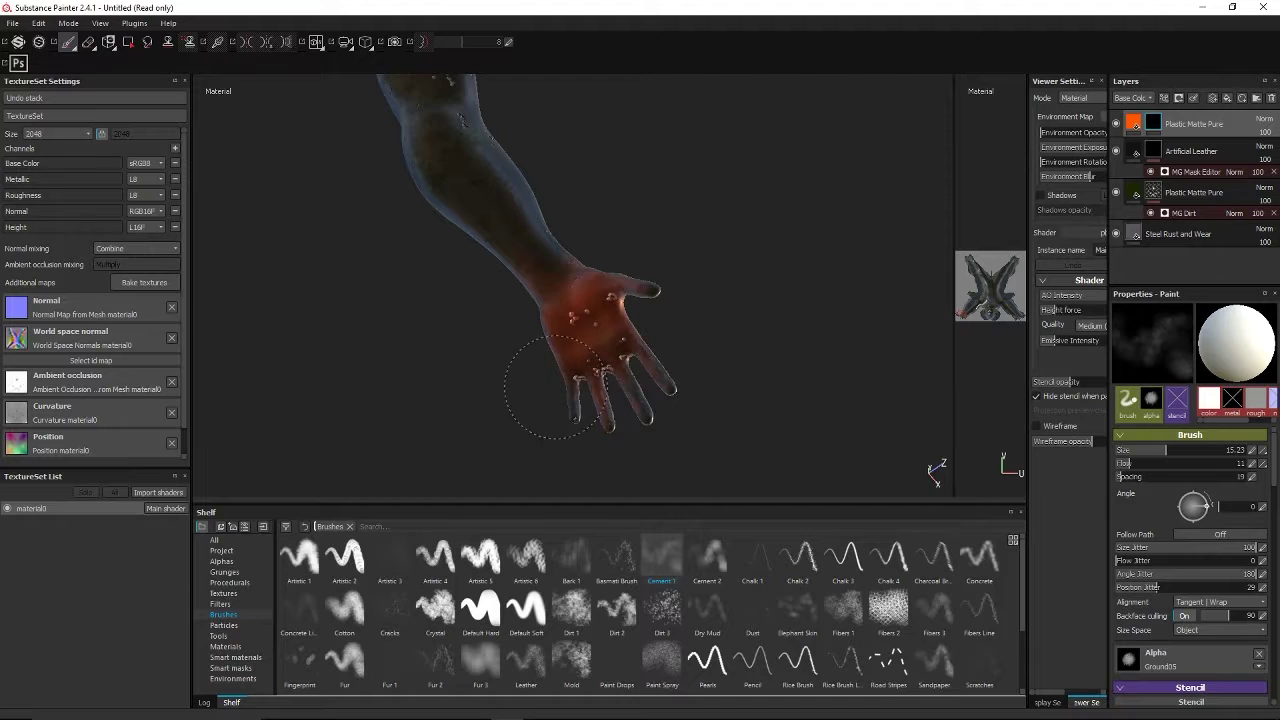
Paint the orange-red layer's mask over the back, thumb and palm of the figure's other hand.
alt+drag(516, 385, 410, 494)
alt+middle_drag(497, 394, 745, 348)
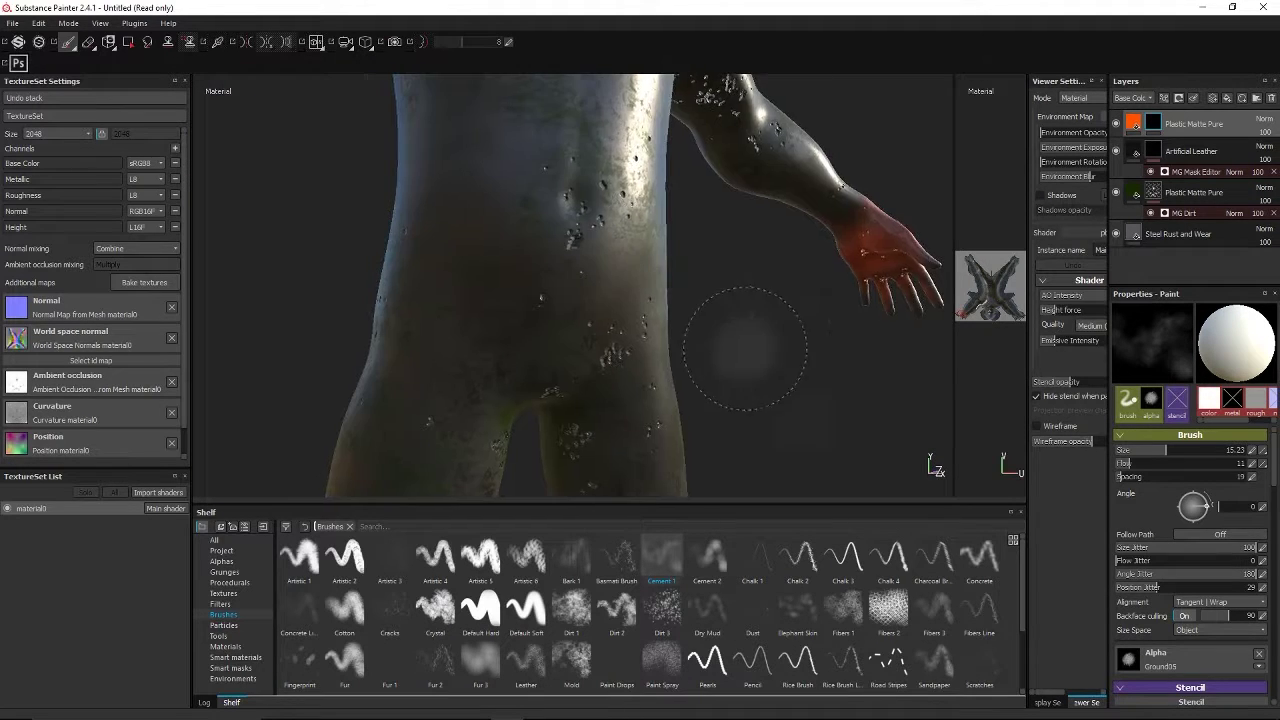
mouse_move(745, 348)
alt+mouse_down()
mouse_move(257, 337)
mouse_move(720, 413)
mouse_move(821, 323)
alt+mouse_up()
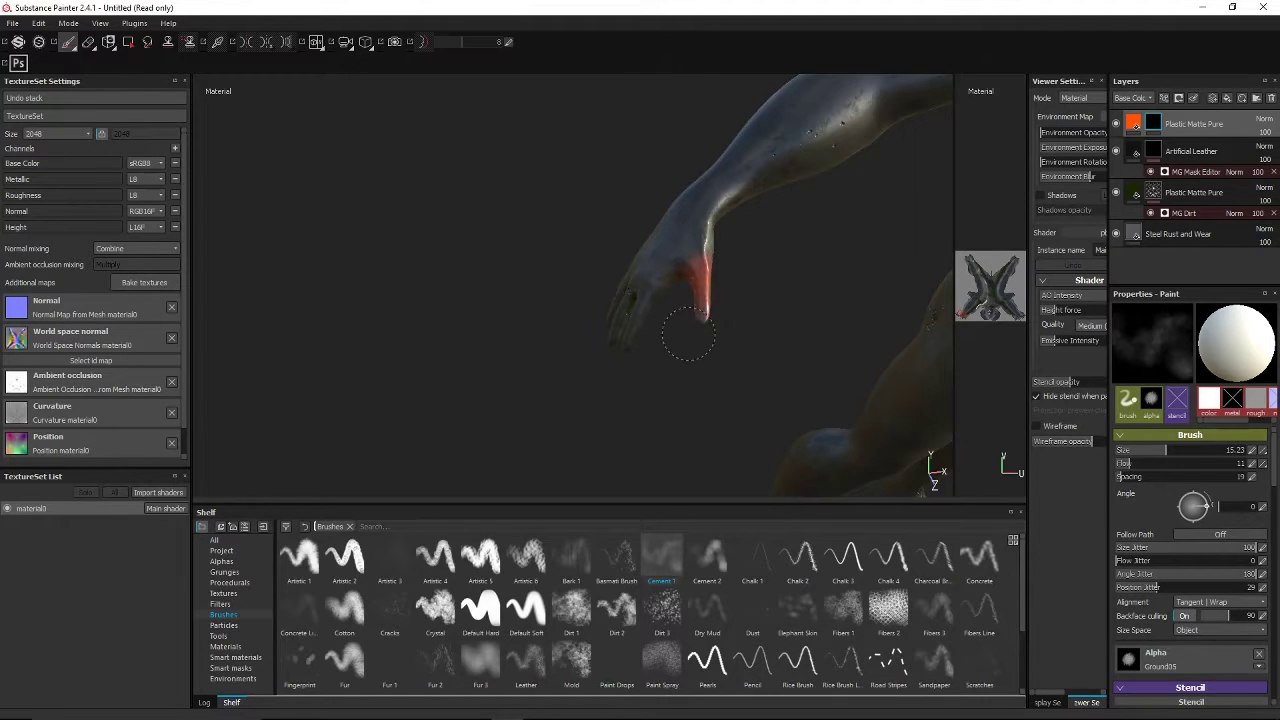
drag(688, 333, 645, 295)
alt+drag(621, 386, 415, 300)
mouse_move(350, 373)
alt+mouse_down()
mouse_move(495, 357)
mouse_move(329, 317)
mouse_move(369, 318)
mouse_move(409, 271)
alt+mouse_up()
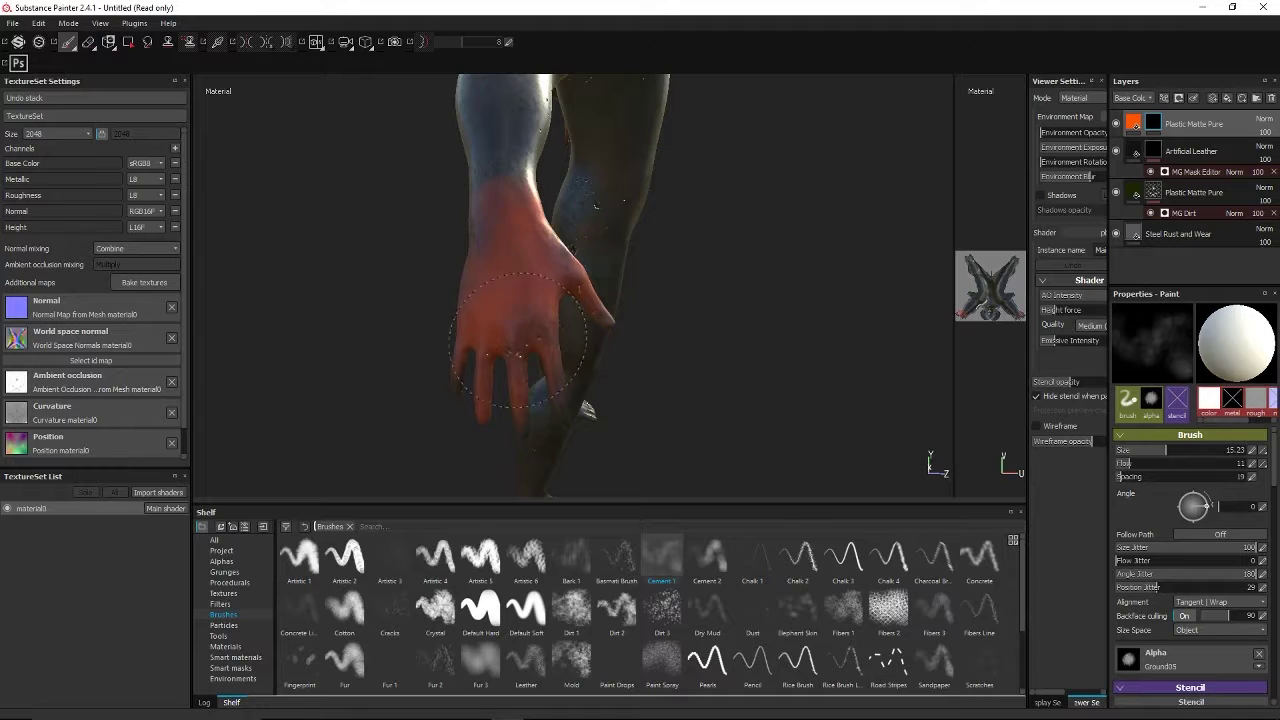
alt+drag(389, 434, 110, 352)
mouse_move(526, 378)
alt+mouse_down()
mouse_move(250, 284)
mouse_move(170, 275)
alt+mouse_up()
mouse_move(586, 295)
mouse_down()
mouse_move(600, 305)
mouse_move(566, 298)
mouse_move(620, 342)
mouse_move(545, 345)
mouse_move(560, 330)
mouse_move(708, 396)
mouse_up()
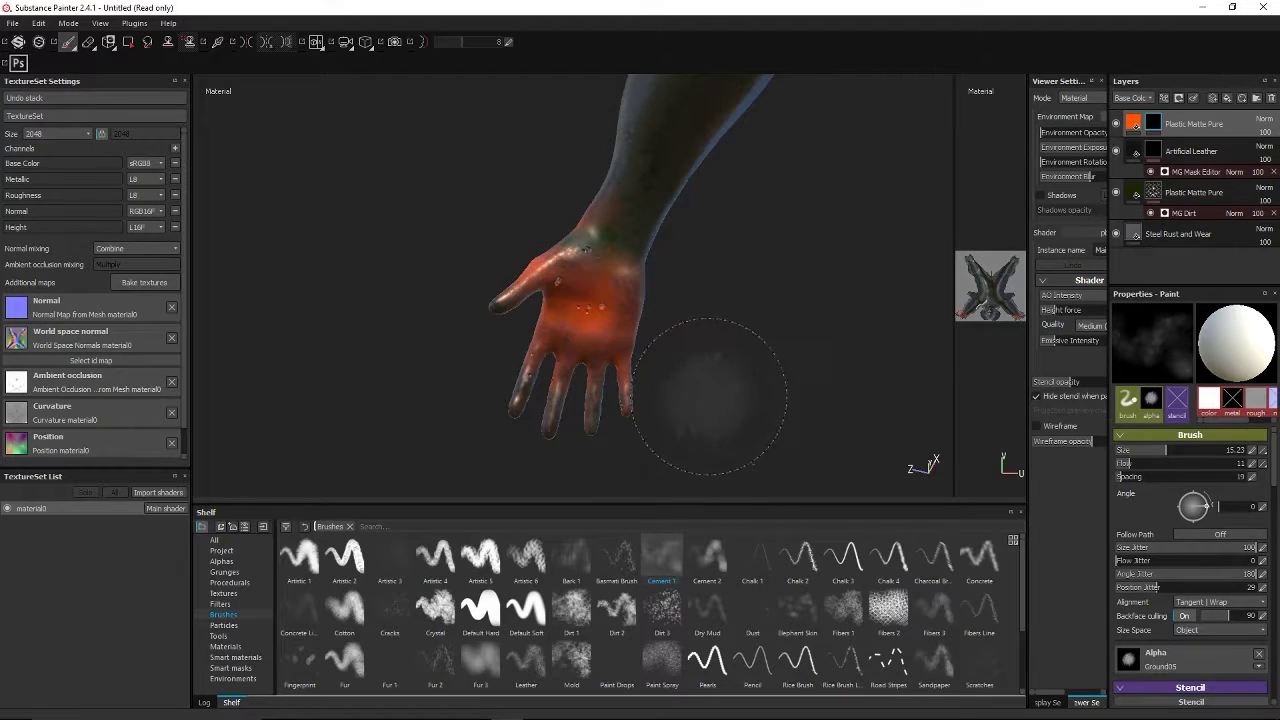
Add another Plastic Matte Pure material as the uppermost layer and set its base color to black (R 0.000, G 0.000, B 0.000).
click(222, 647)
drag(512, 676, 1208, 109)
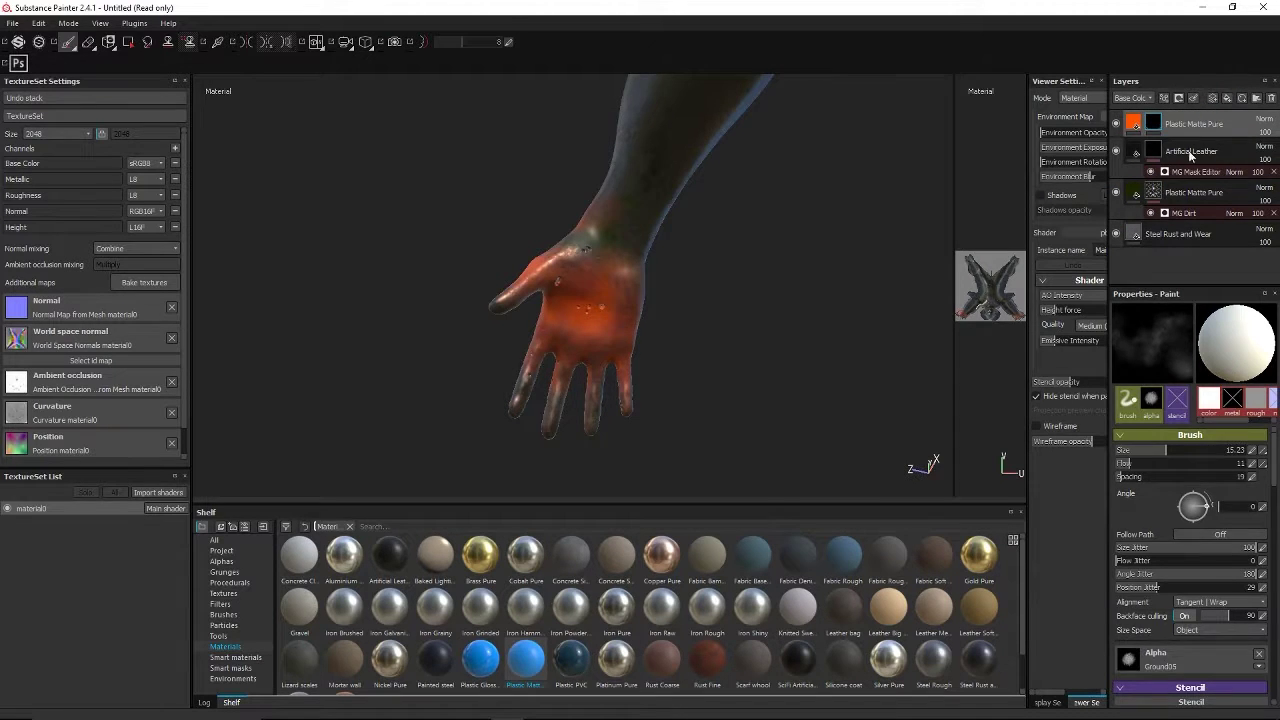
drag(1190, 153, 1190, 150)
click(1209, 527)
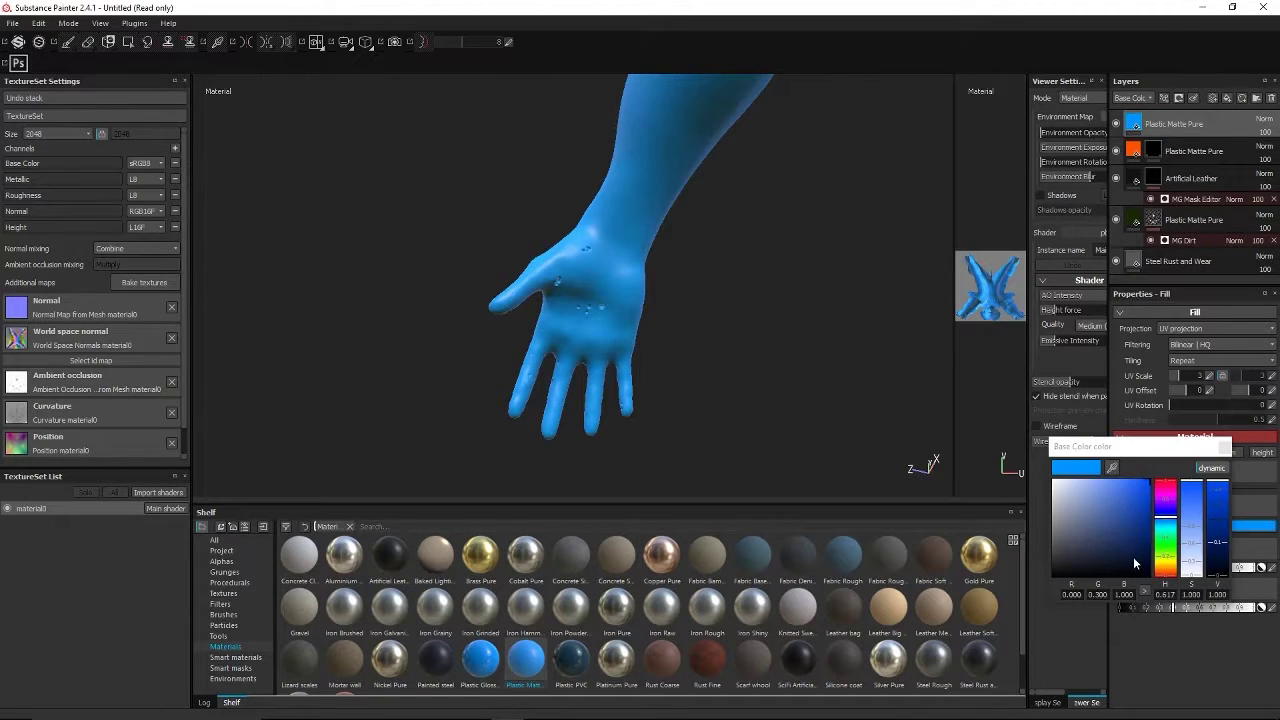
drag(1136, 563, 1147, 585)
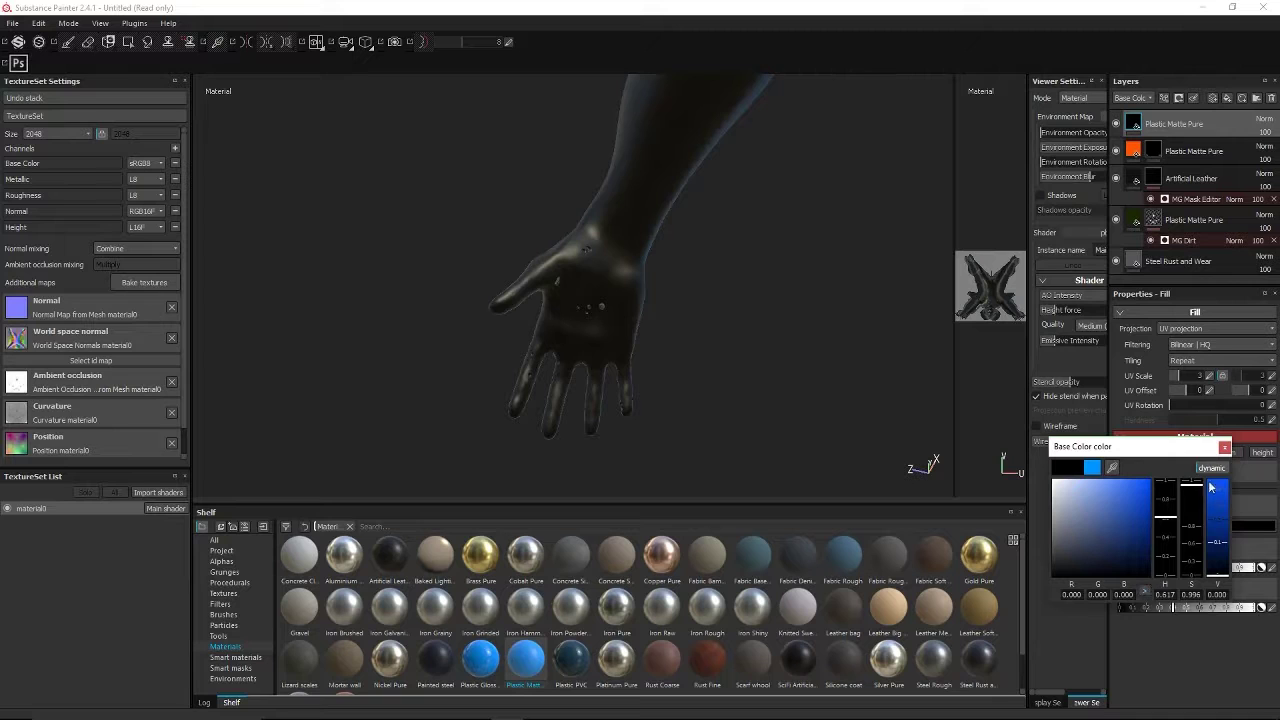
click(1224, 447)
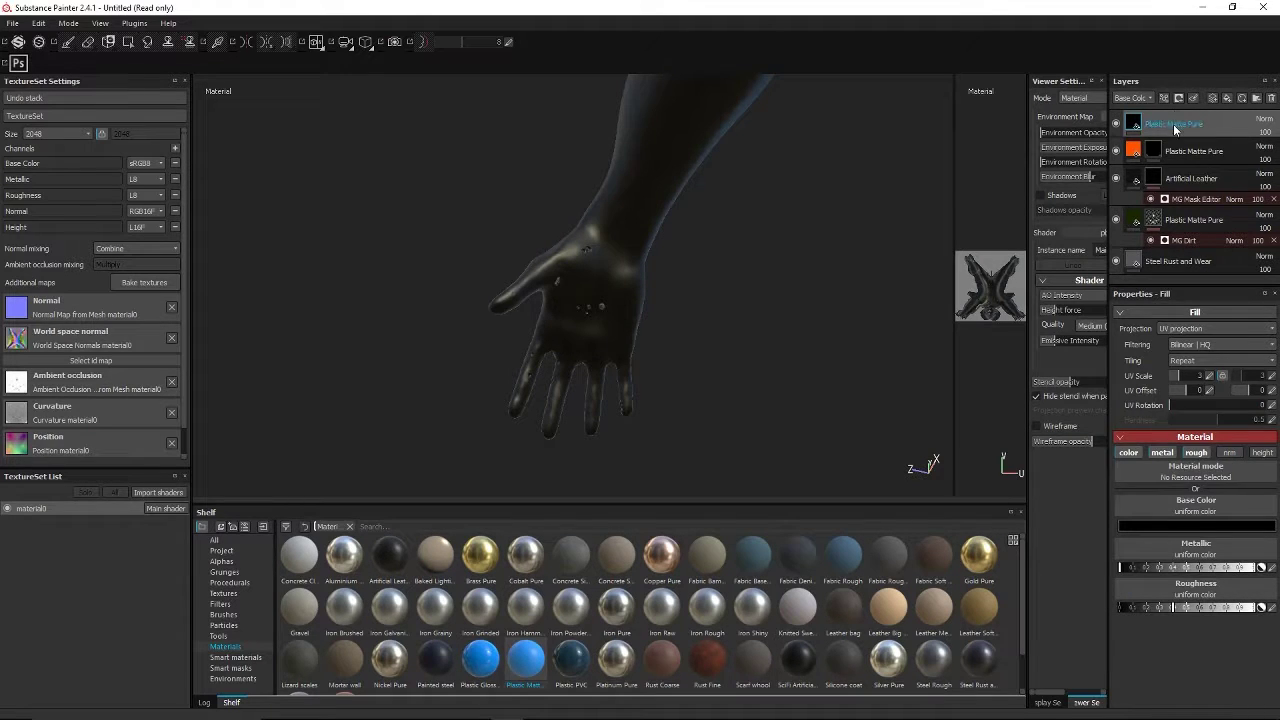
Add a black mask to the black Plastic Matte Pure layer and paint it over one palm, varying the brush size between strokes.
right_click(1173, 124)
click(1167, 143)
key(1)
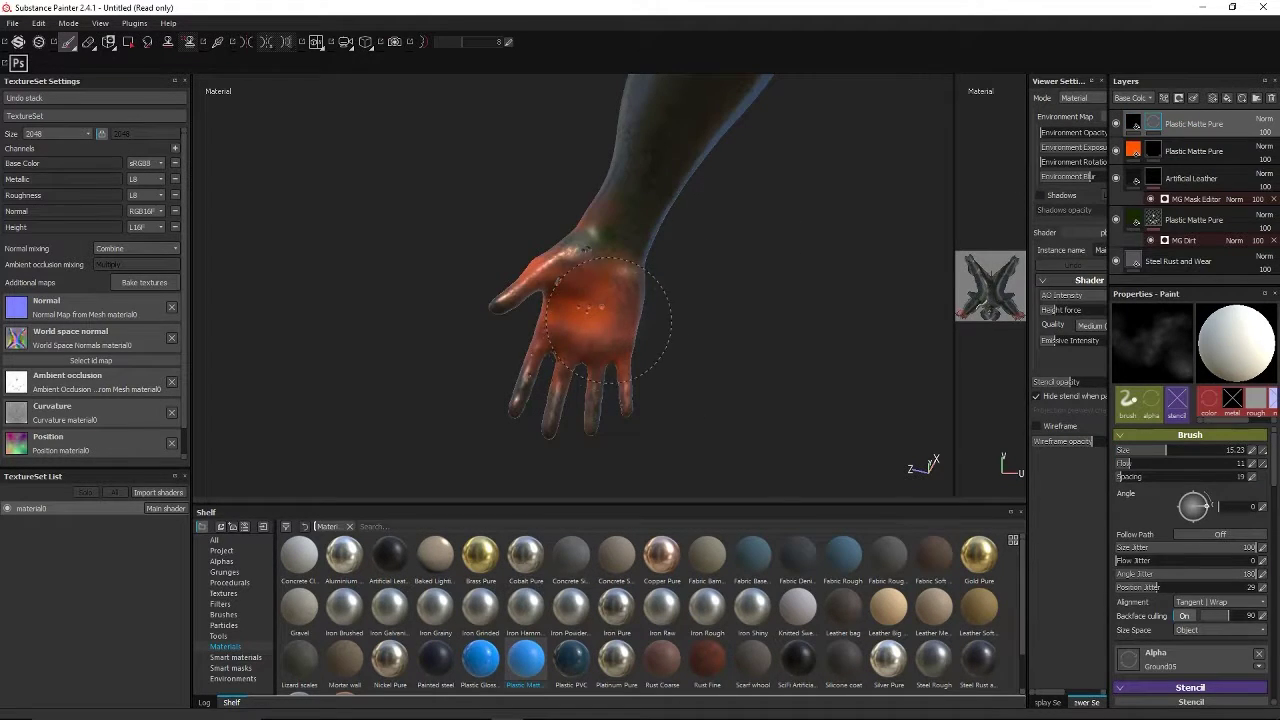
ctrl+right_drag(596, 320, 574, 307)
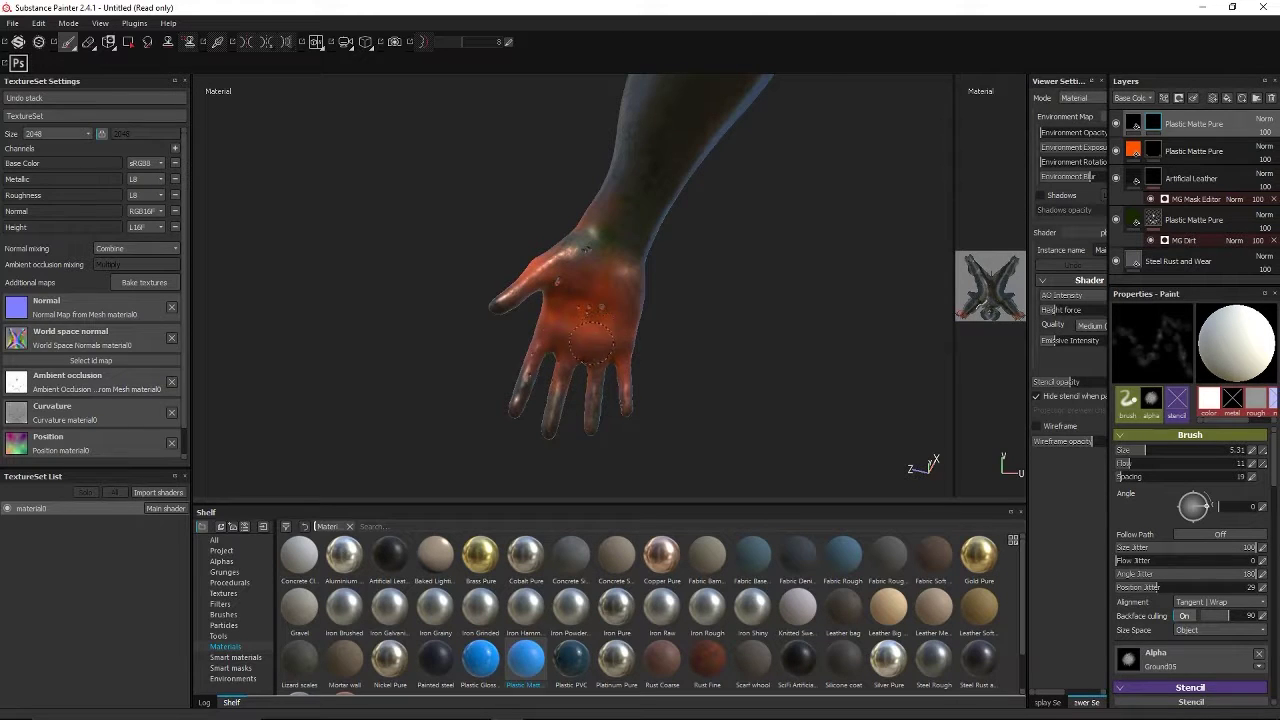
ctrl+right_drag(549, 340, 568, 338)
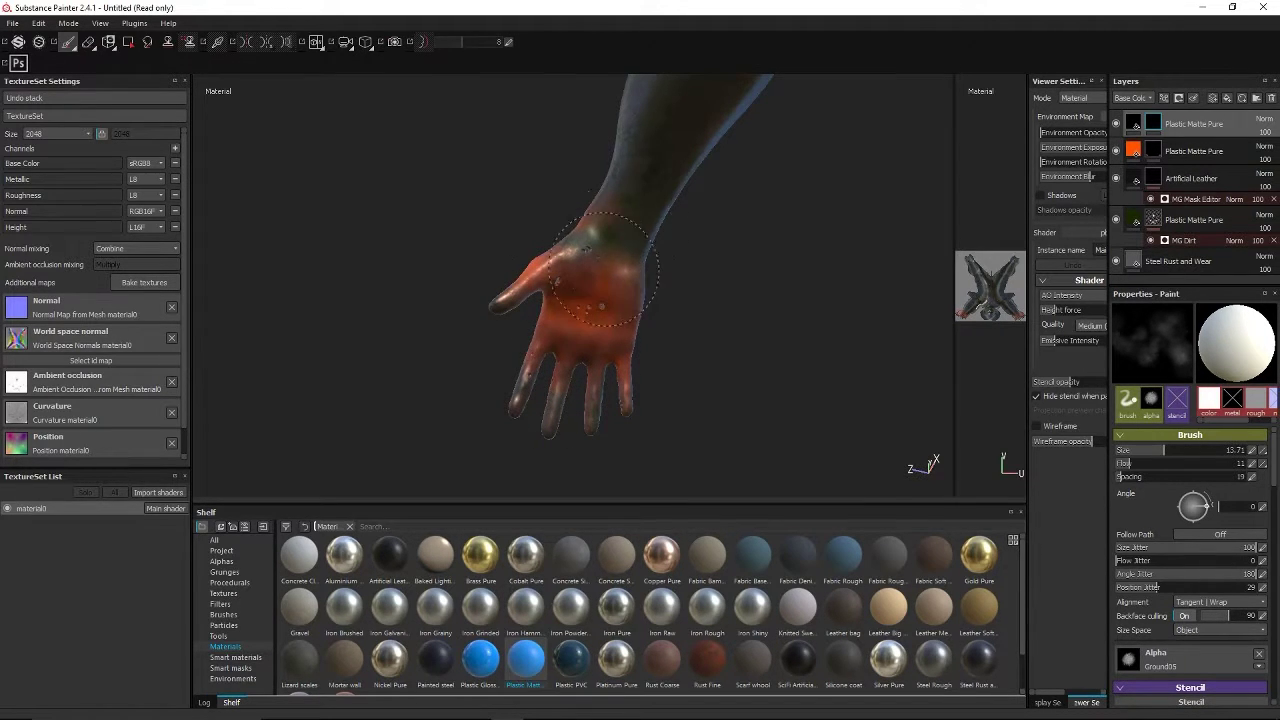
key(bracketleft)
key(bracketleft)
key(bracketleft)
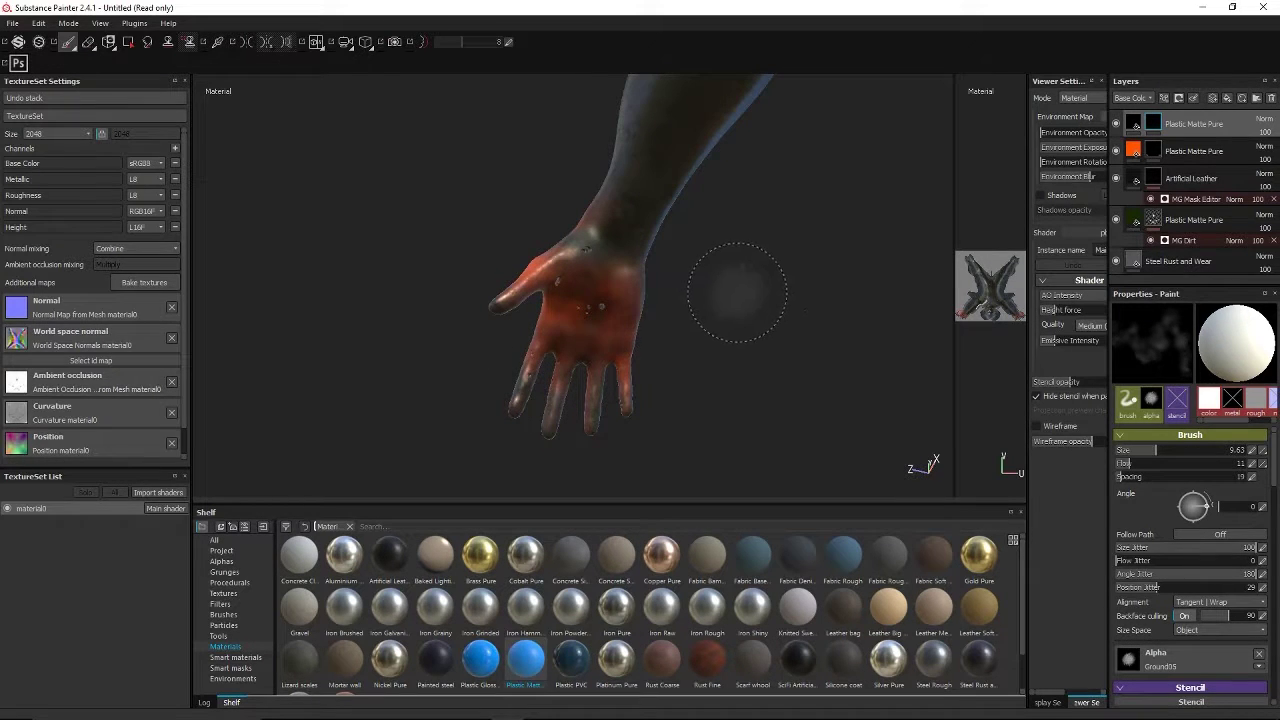
Paint the black plastic layer's mask over the palm and wrist of the figure's other hand.
scroll(749, 288, down, 3)
alt+drag(669, 351, 760, 346)
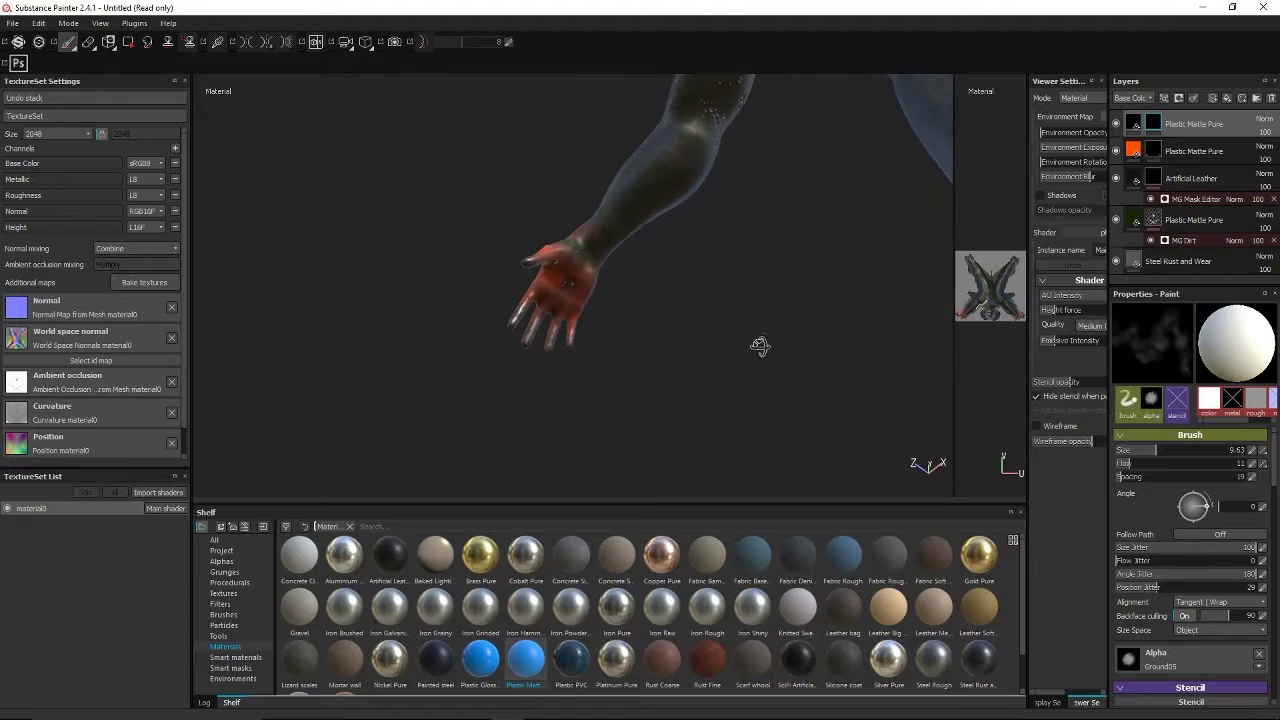
alt+middle_drag(780, 337, 521, 441)
alt+drag(746, 281, 800, 352)
alt+drag(853, 288, 471, 411)
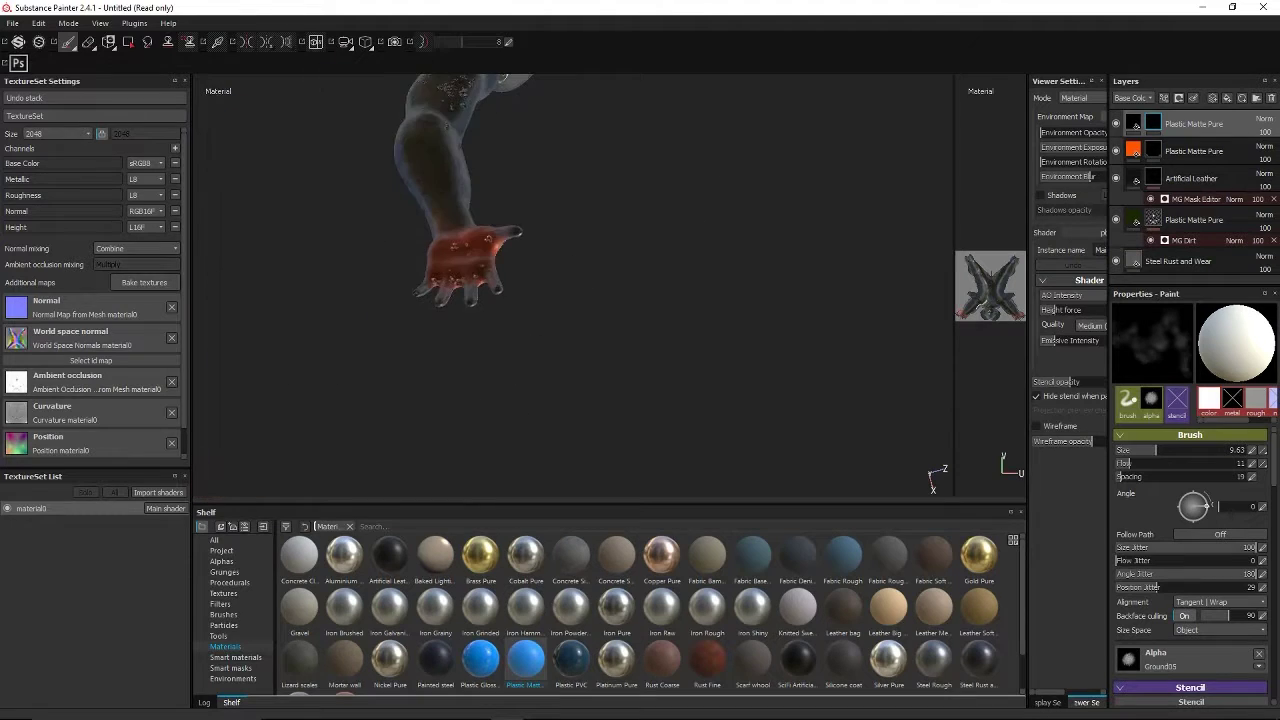
alt+drag(652, 234, 642, 263)
scroll(629, 210, up, 2)
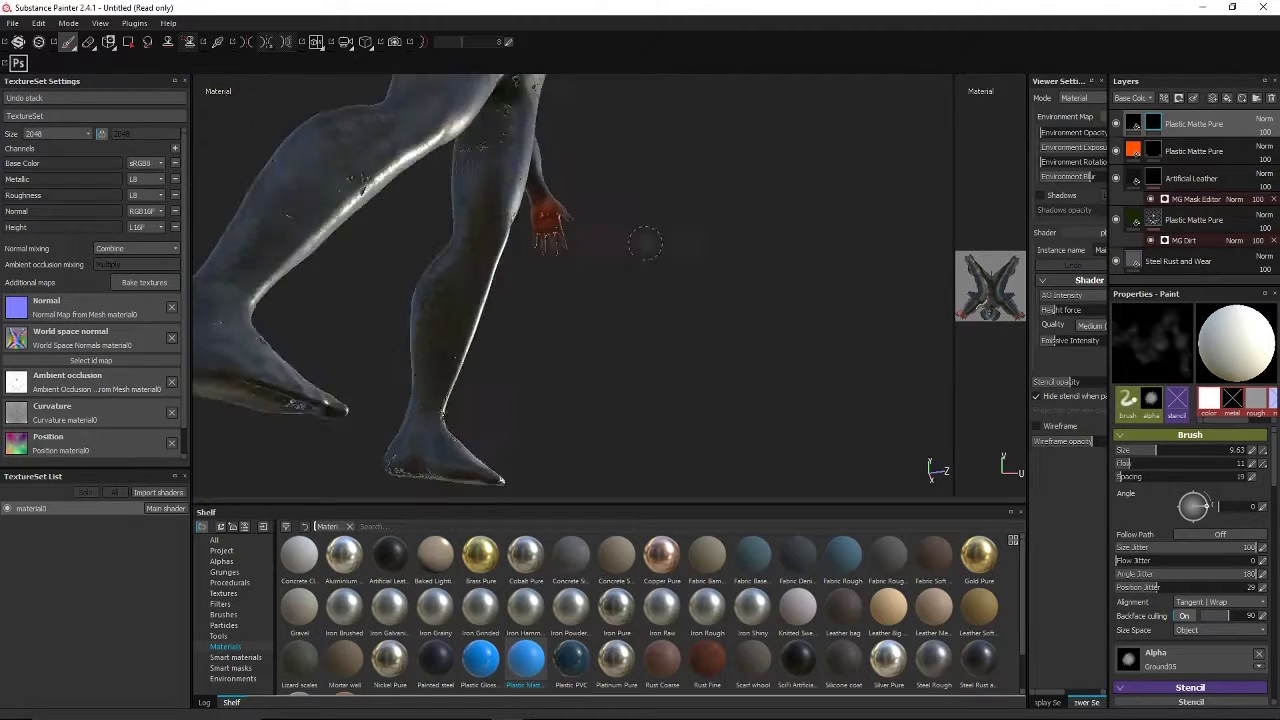
scroll(609, 177, down, 4)
scroll(637, 251, up, 5)
scroll(633, 249, up, 6)
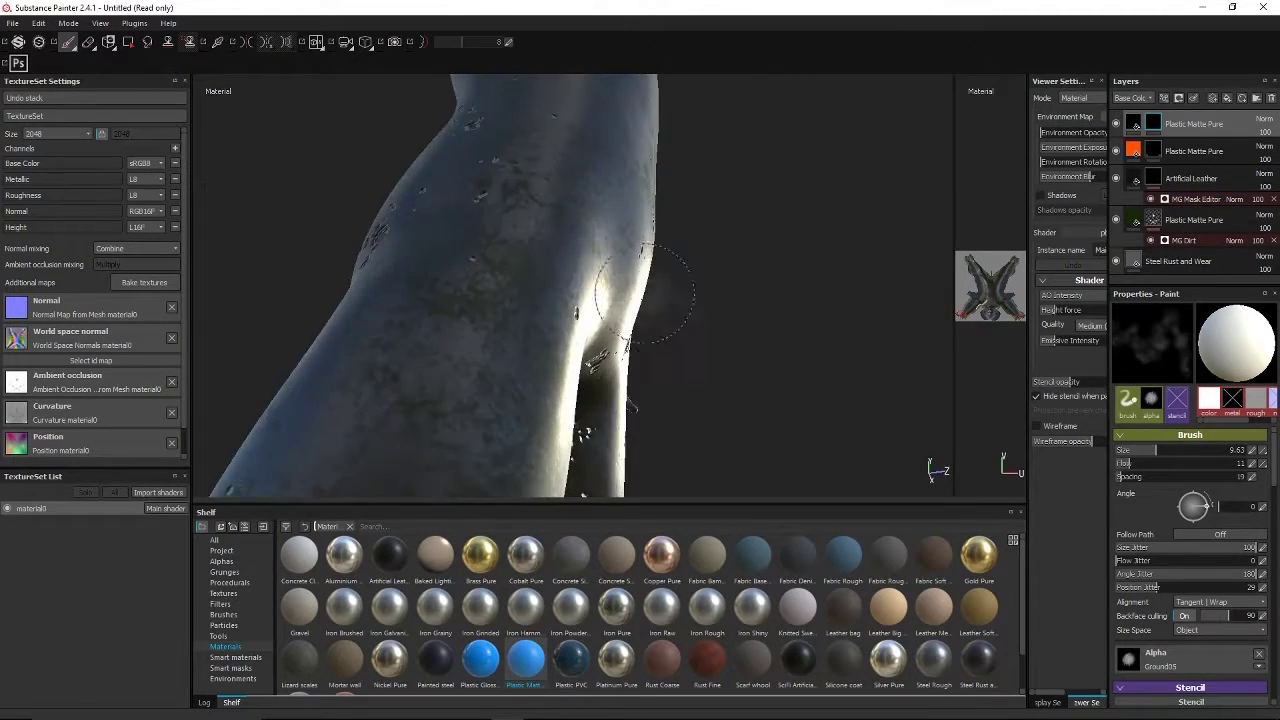
mouse_move(772, 383)
alt+middle_down()
mouse_move(745, 313)
mouse_move(558, 312)
alt+middle_up()
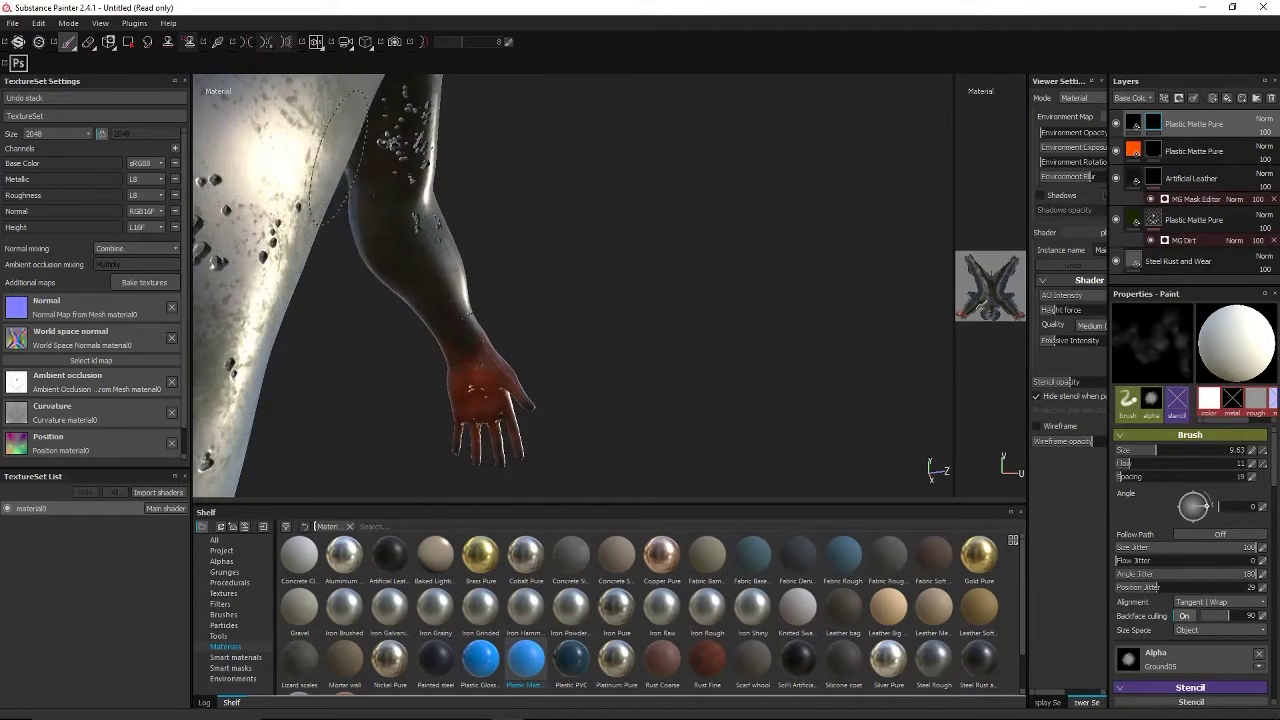
scroll(576, 349, up, 3)
mouse_move(716, 303)
alt+mouse_down()
mouse_move(660, 355)
mouse_move(665, 330)
alt+mouse_up()
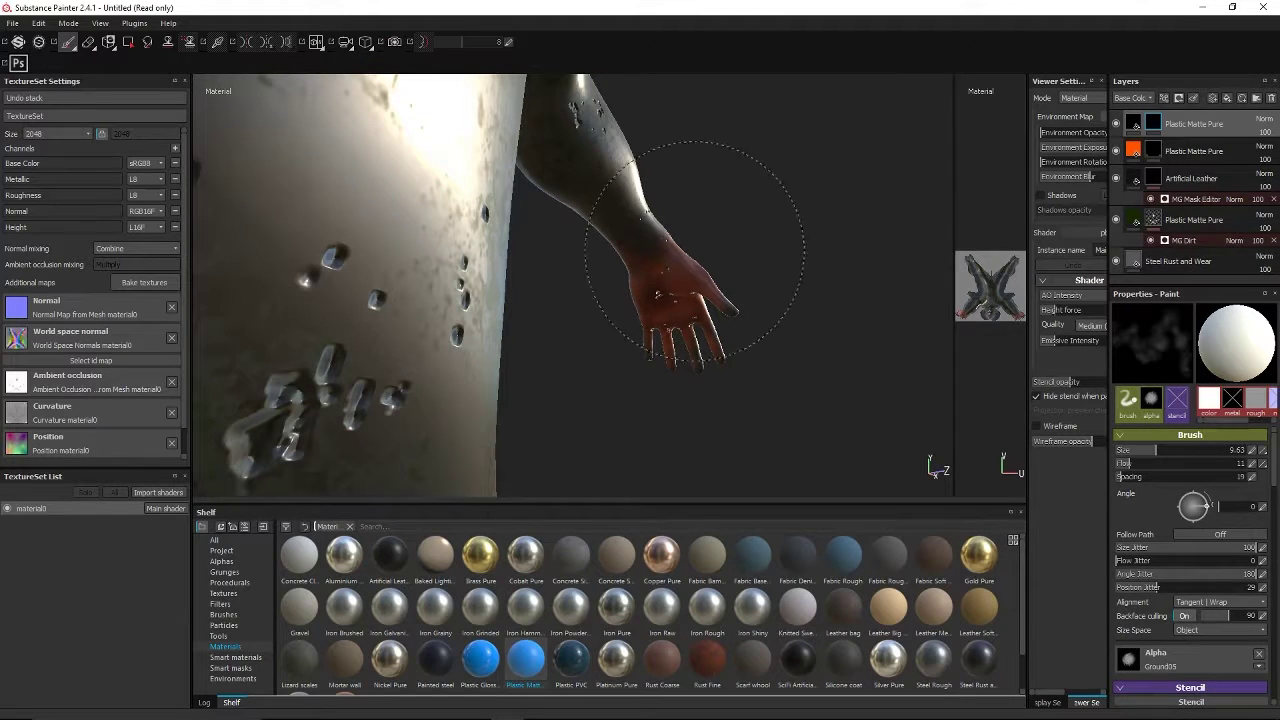
mouse_move(791, 423)
alt+mouse_down()
mouse_move(471, 354)
mouse_move(560, 430)
mouse_move(619, 415)
mouse_move(690, 305)
alt+mouse_up()
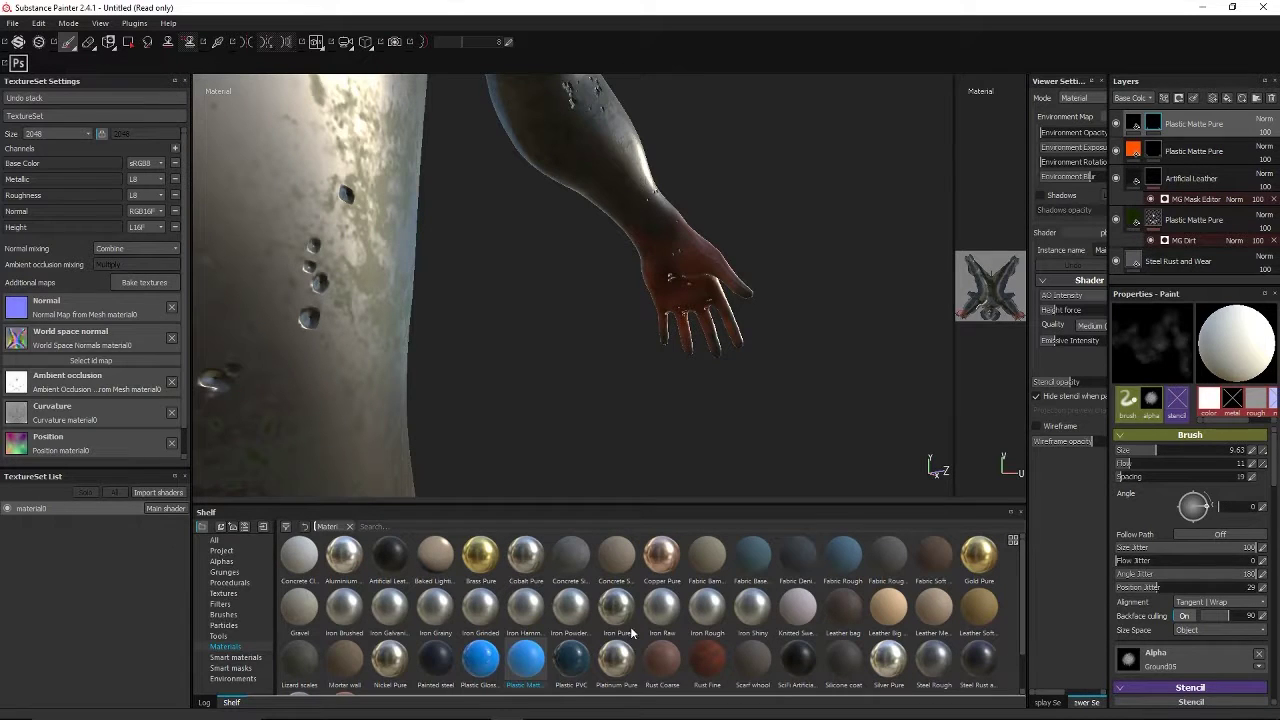
Add another Plastic Matte Pure material as the uppermost layer and set its base color to red (R 1.000, G 0.000, B 0.000).
drag(526, 662, 1180, 116)
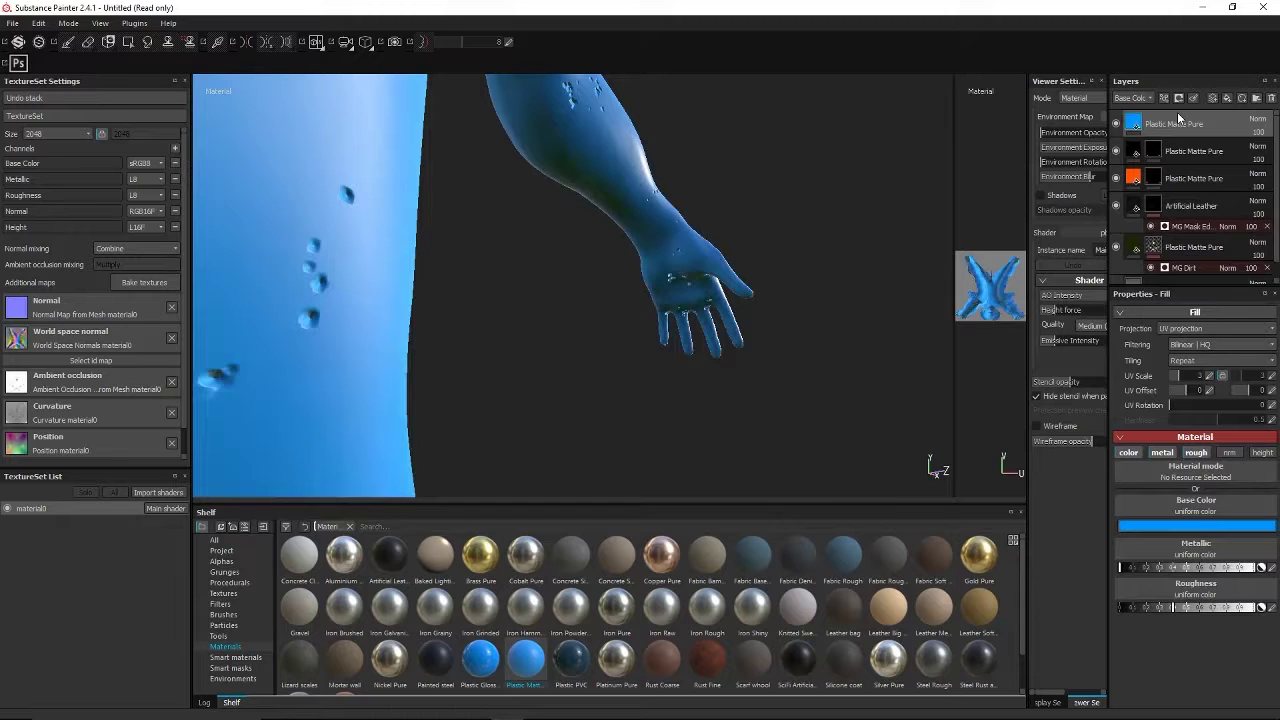
click(1171, 527)
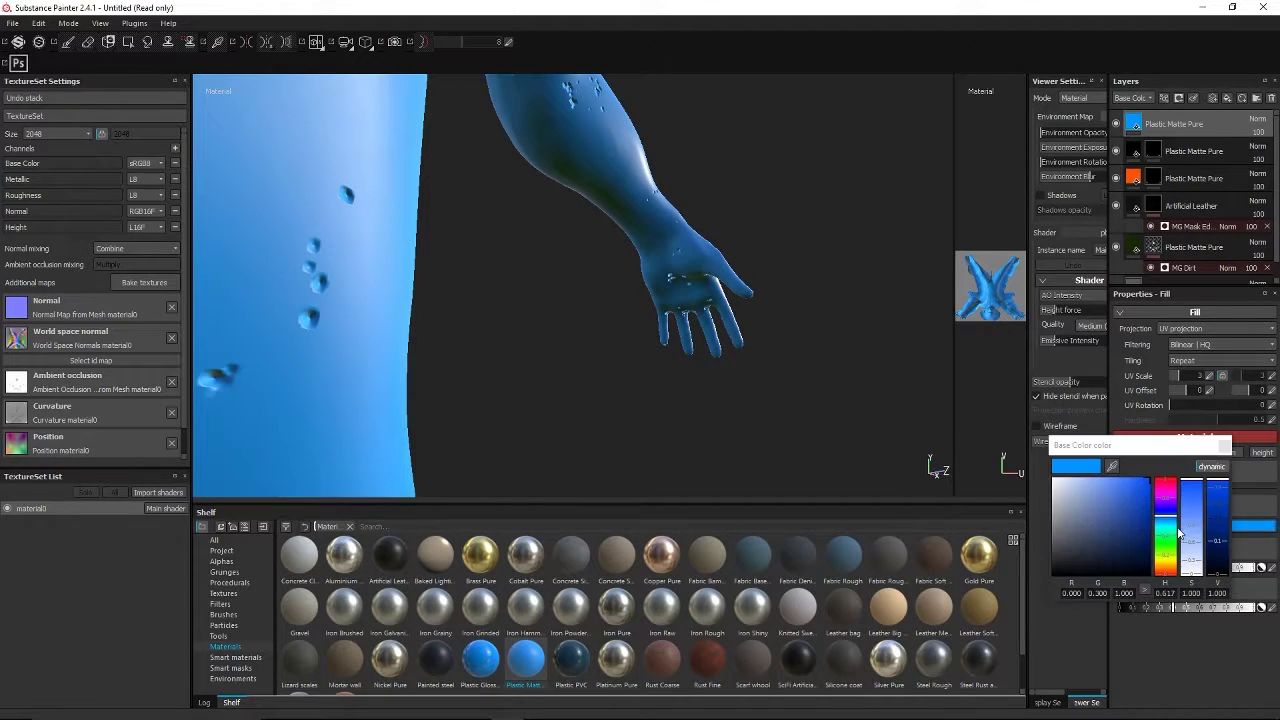
drag(1165, 556, 1159, 613)
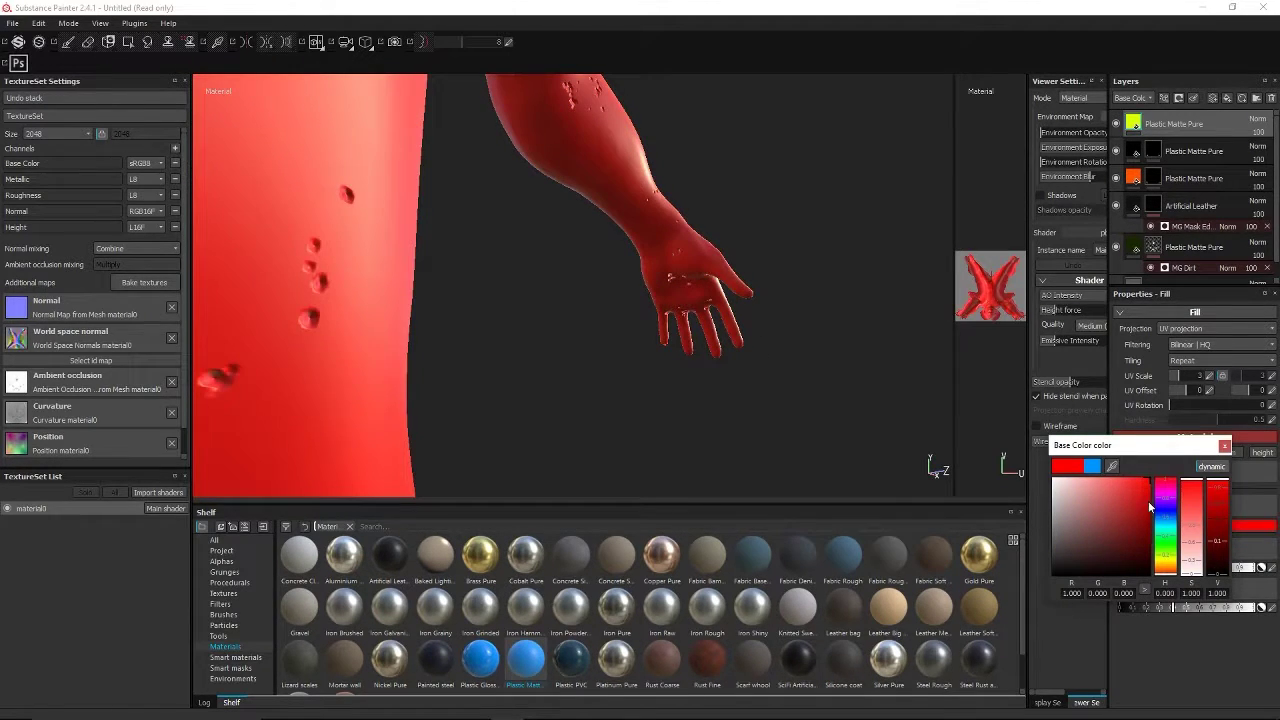
click(1225, 446)
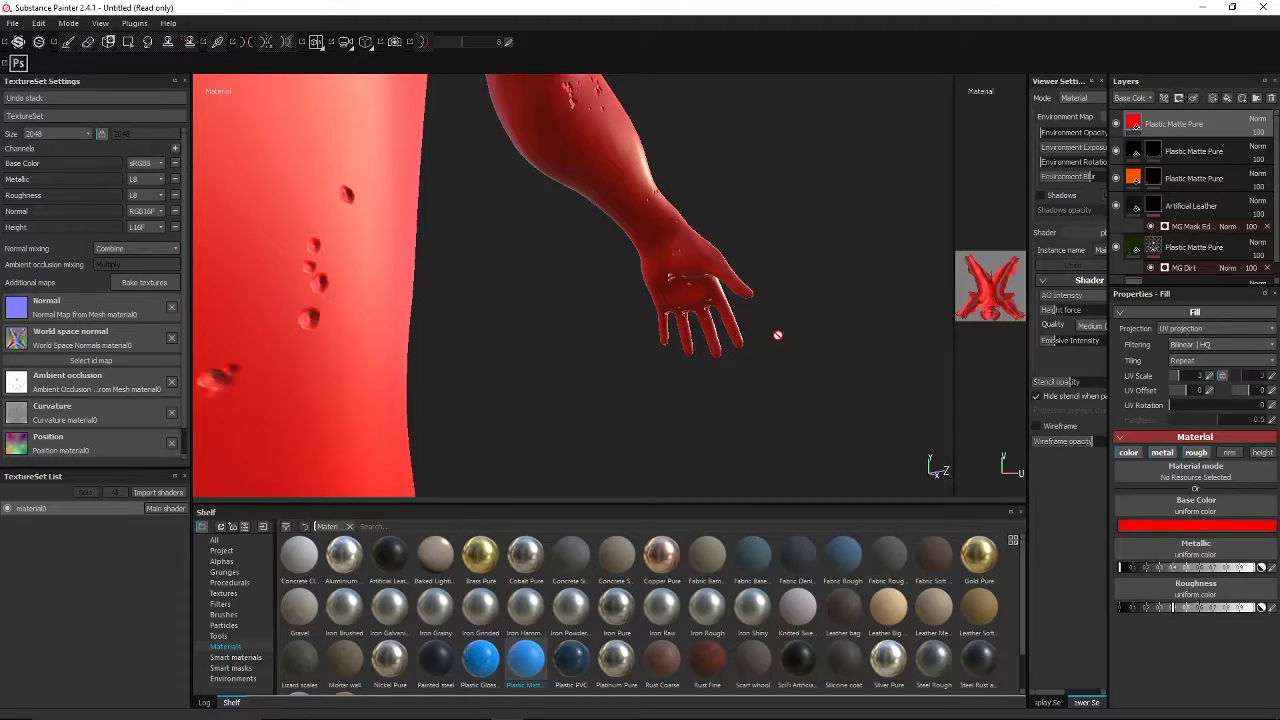
Add a black mask to the red plastic layer and paint the palm and fingers into it, reducing the brush size to 3.63.
right_click(1160, 135)
click(1033, 194)
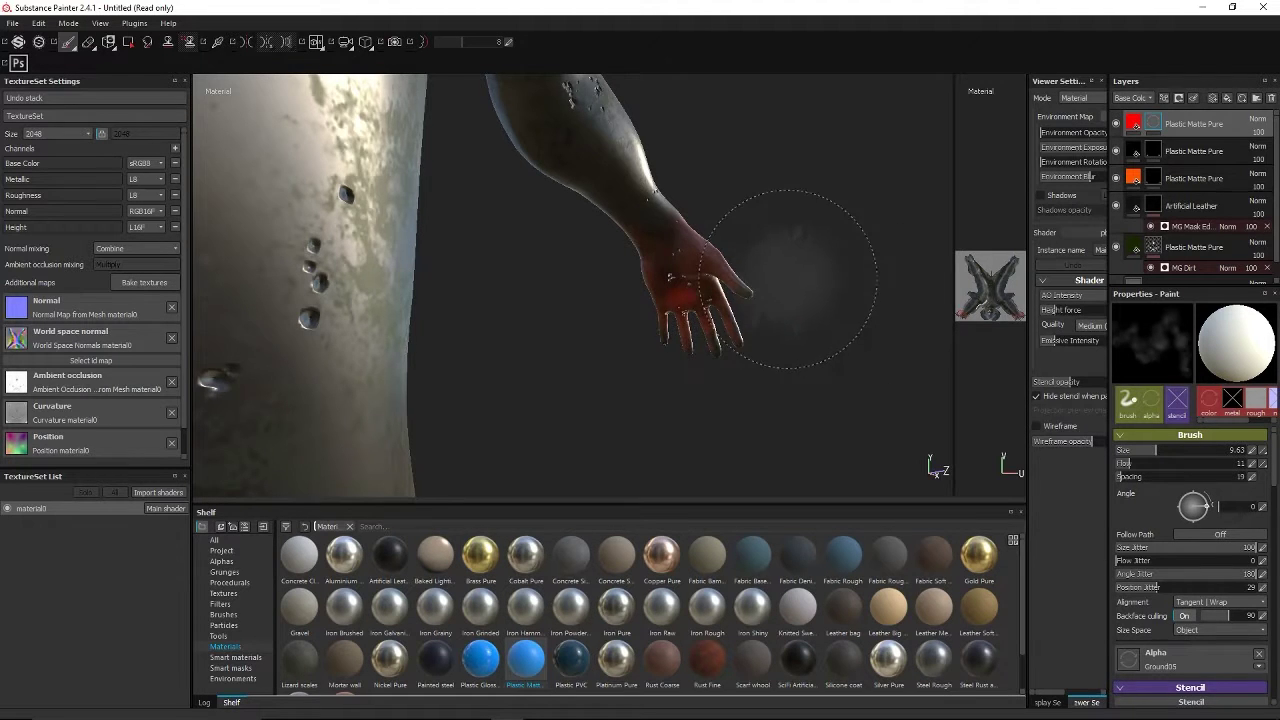
mouse_move(788, 279)
alt+mouse_down()
mouse_move(830, 280)
mouse_move(792, 281)
alt+mouse_up()
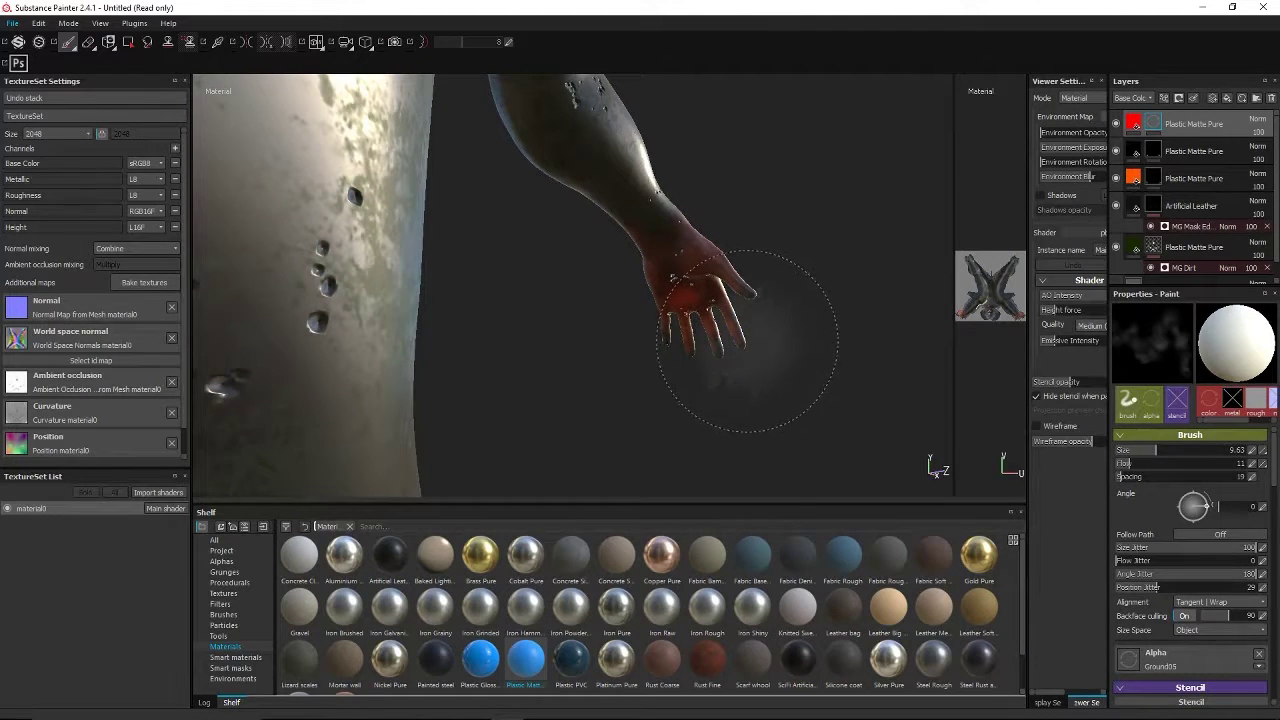
key(bracketleft)
key(bracketleft)
key(bracketleft)
key(bracketleft)
key(bracketleft)
key(bracketleft)
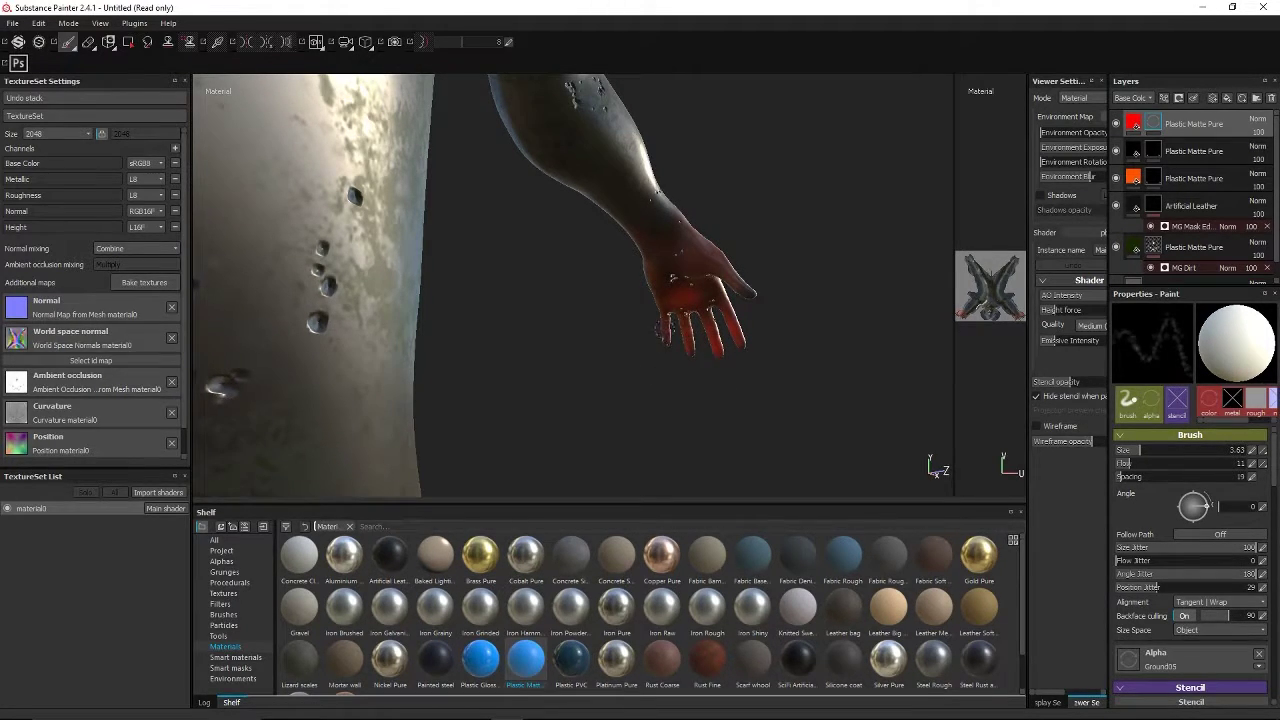
Paint the red layer's mask over the fingers and thumb of the same hand with the 3.63 brush.
alt+drag(814, 336, 681, 399)
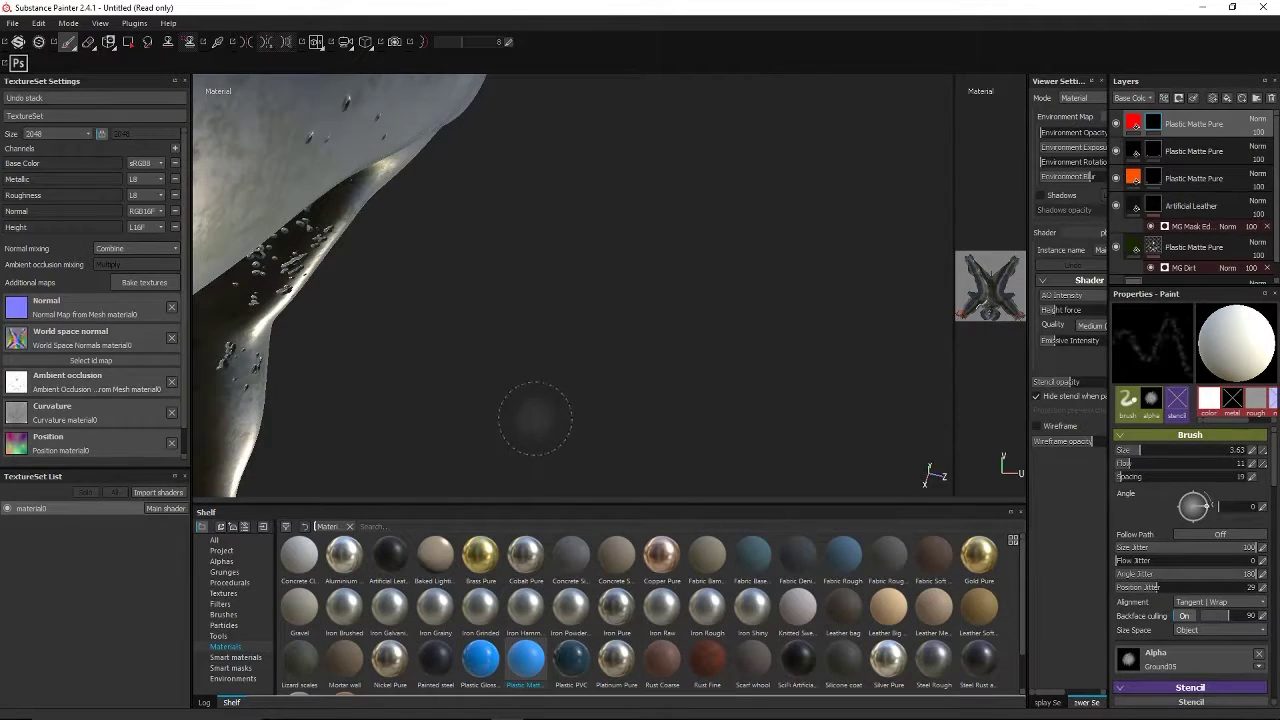
alt+middle_drag(528, 443, 703, 266)
alt+middle_drag(569, 380, 637, 234)
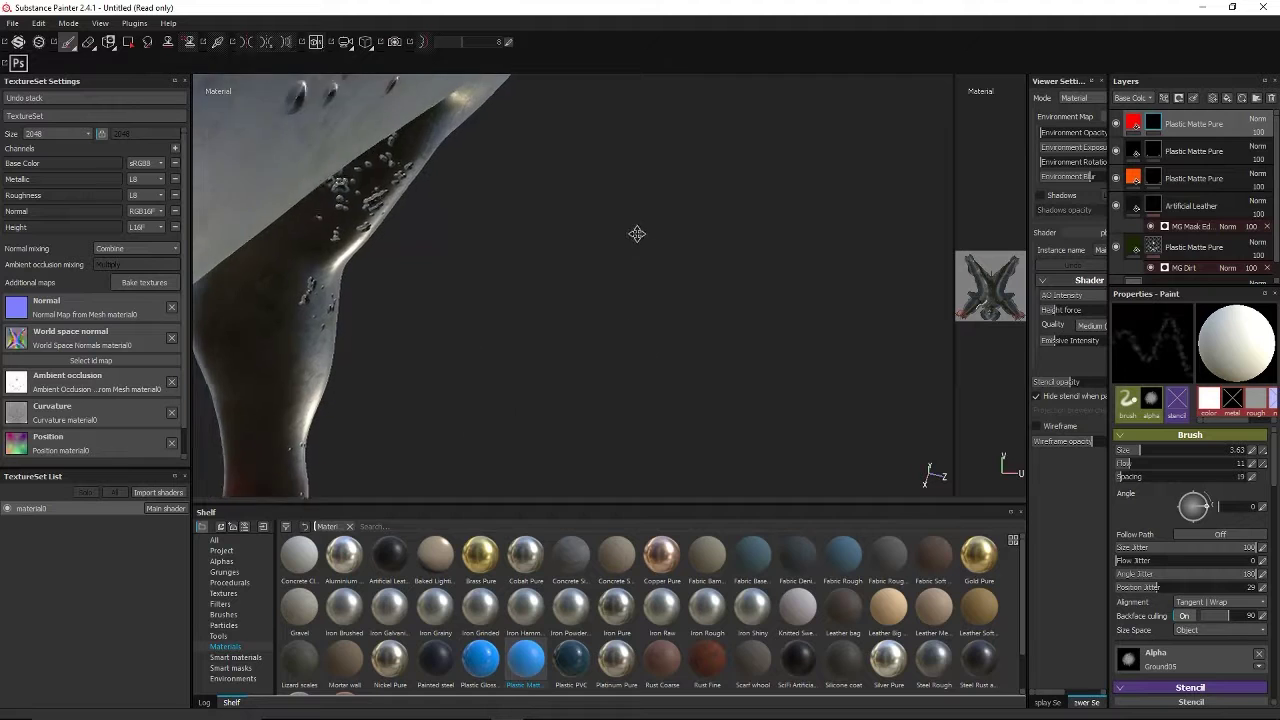
alt+middle_drag(505, 426, 513, 406)
alt+drag(513, 405, 546, 418)
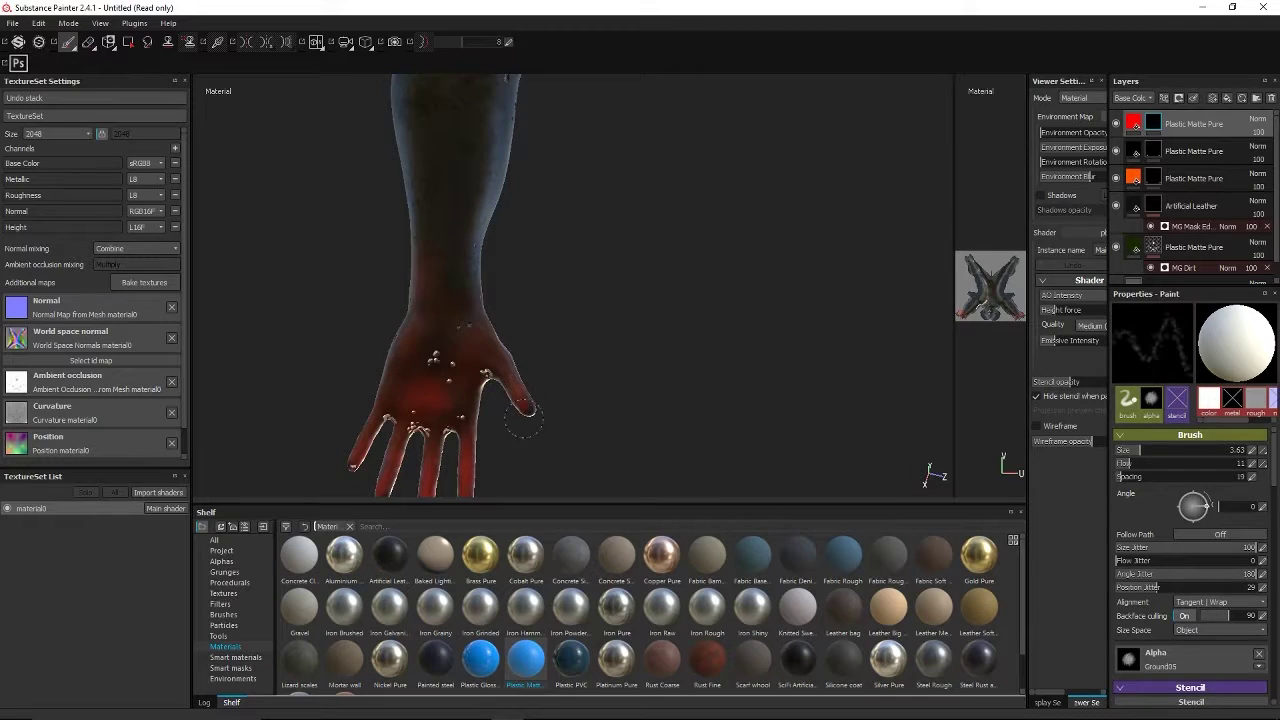
mouse_move(573, 398)
alt+mouse_down()
mouse_move(657, 374)
mouse_move(489, 394)
mouse_move(312, 299)
mouse_move(394, 281)
mouse_move(870, 331)
alt+mouse_up()
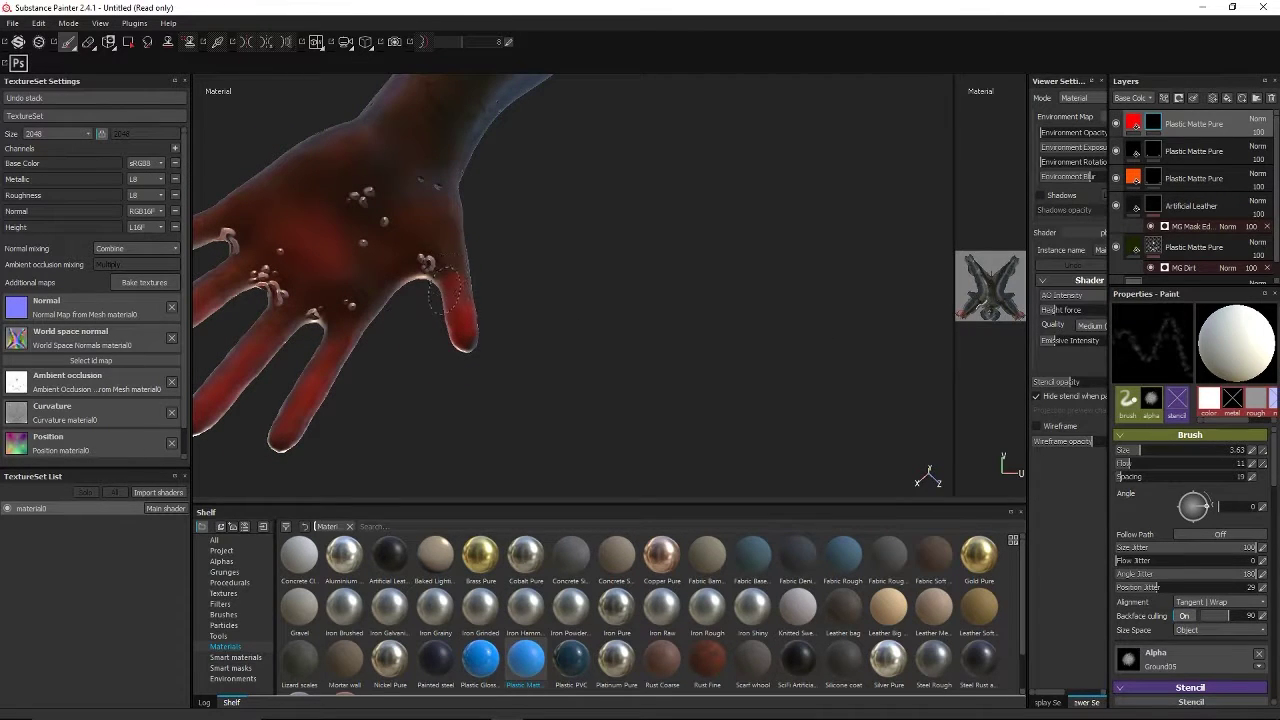
Paint the red layer's mask over the palm and fingers of the figure's opposite hand.
mouse_move(580, 348)
alt+mouse_down()
mouse_move(803, 329)
mouse_move(731, 323)
mouse_move(600, 372)
mouse_move(523, 380)
mouse_move(560, 349)
mouse_move(646, 326)
alt+mouse_up()
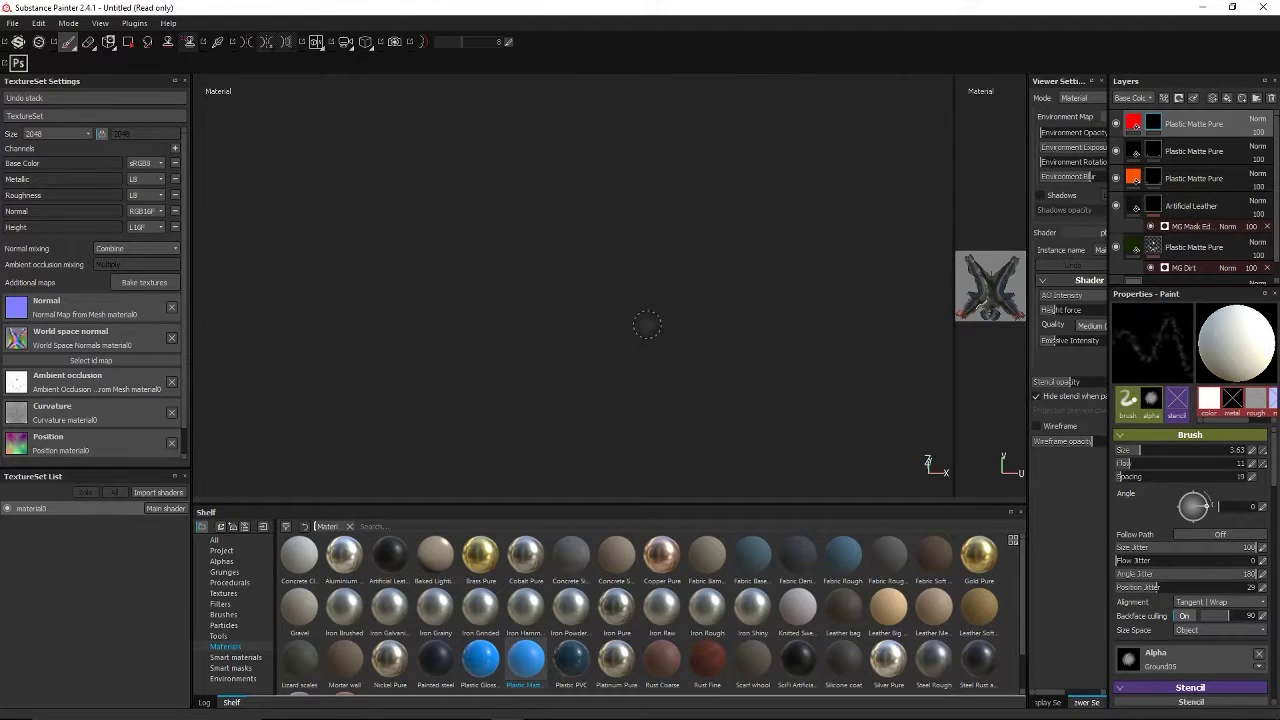
alt+drag(391, 318, 640, 325)
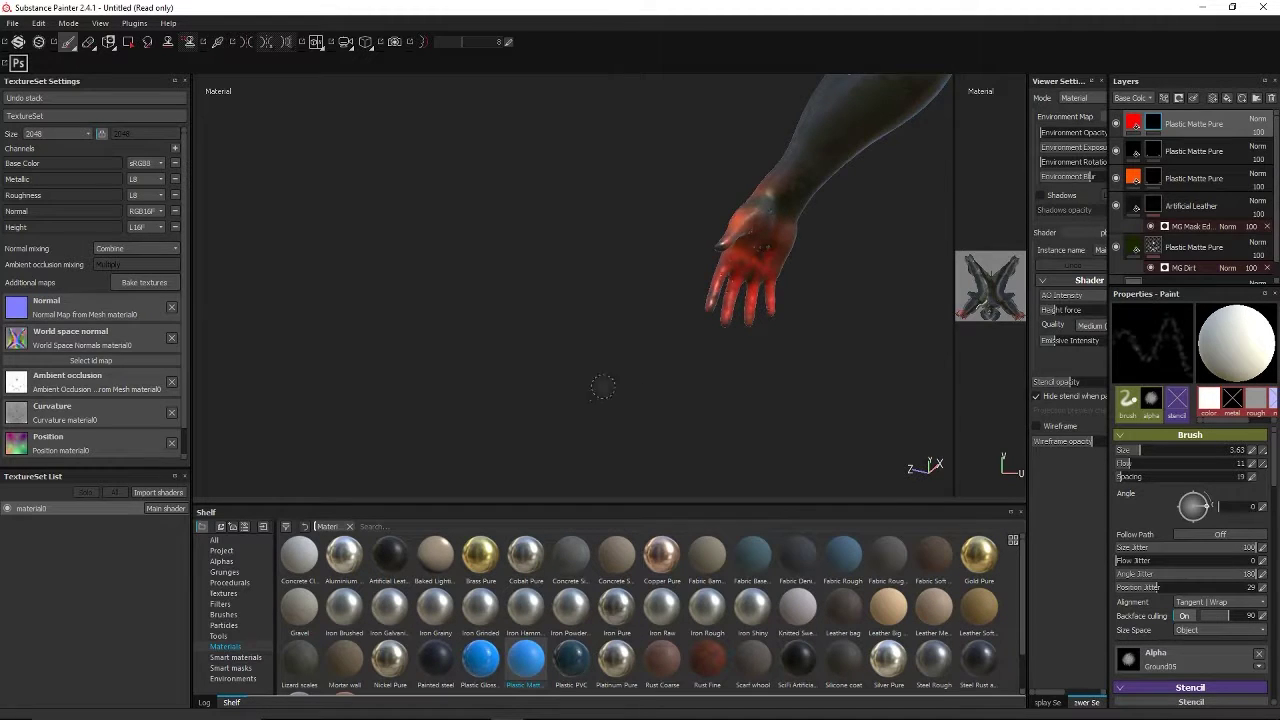
mouse_move(600, 386)
alt+mouse_down()
mouse_move(569, 306)
mouse_move(656, 350)
mouse_move(575, 342)
alt+mouse_up()
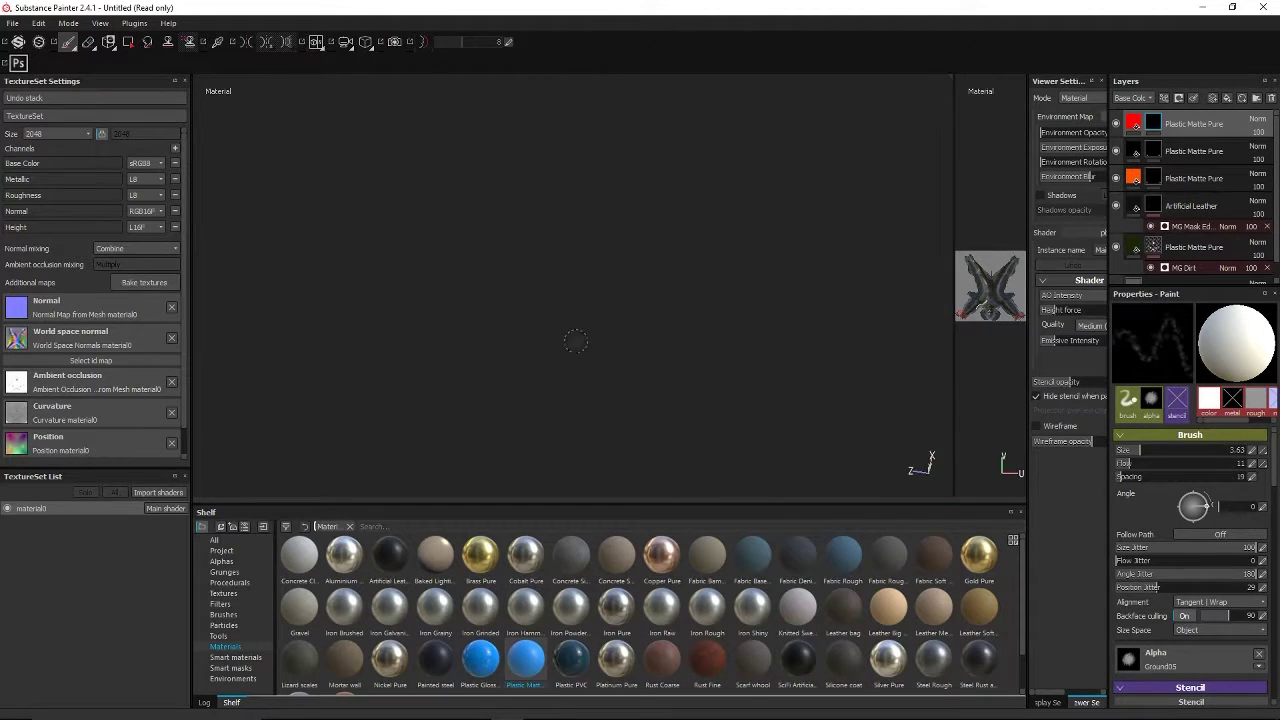
alt+middle_drag(784, 378, 422, 175)
alt+middle_drag(625, 198, 420, 92)
mouse_move(628, 297)
alt+middle_down()
mouse_move(431, 76)
mouse_move(360, 45)
alt+middle_up()
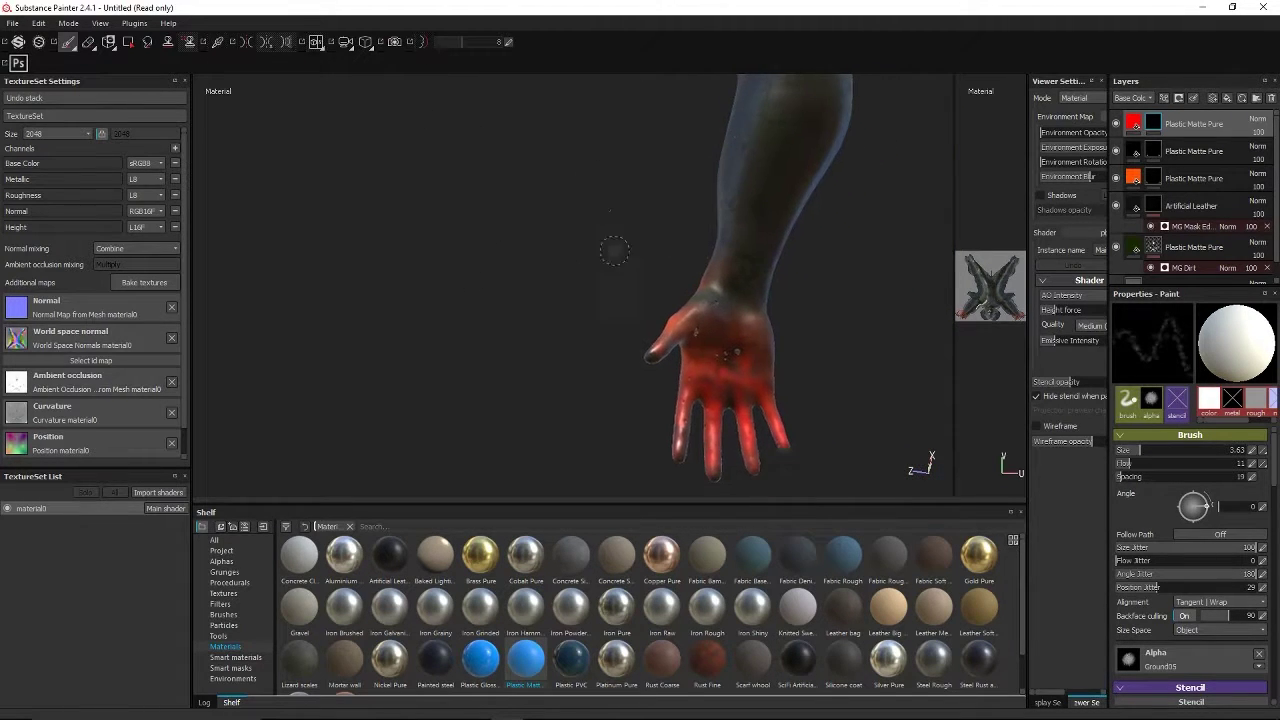
Extend the red layer's mask over the thumb and index finger of the opposite hand.
alt+middle_drag(614, 251, 450, 60)
alt+drag(610, 219, 512, 240)
alt+middle_drag(753, 216, 200, 236)
alt+middle_drag(855, 203, 290, 280)
alt+drag(800, 300, 354, 520)
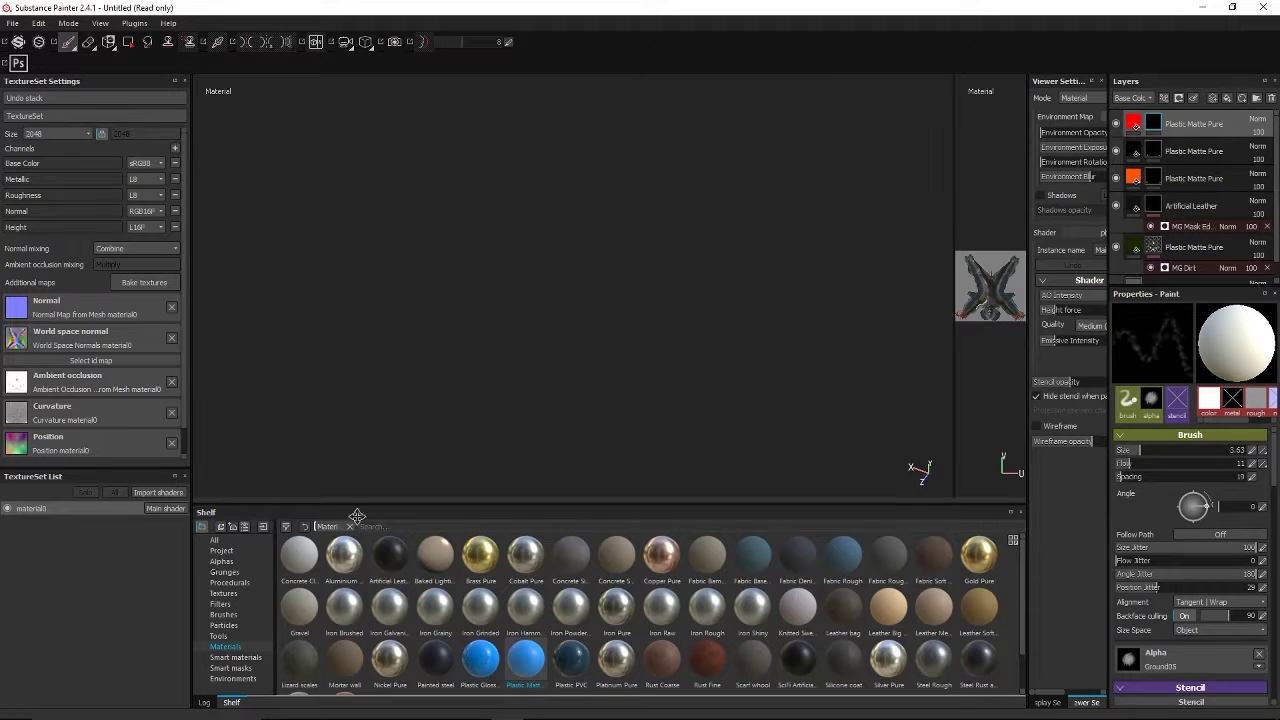
alt+middle_drag(700, 390, 566, 398)
mouse_move(749, 251)
alt+mouse_down()
mouse_move(829, 151)
mouse_move(587, 321)
mouse_move(640, 383)
mouse_move(714, 320)
mouse_move(579, 338)
alt+mouse_up()
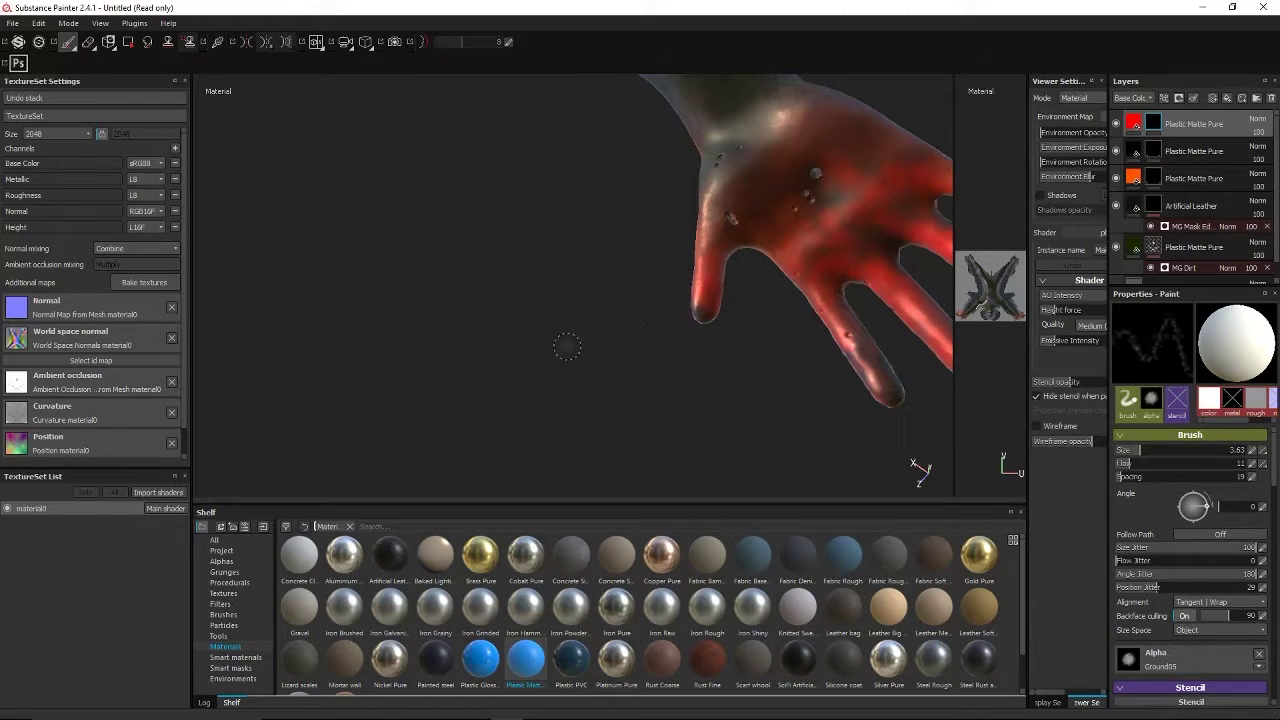
Continue painting the red layer's mask around the back of the opposite hand.
alt+drag(497, 436, 505, 422)
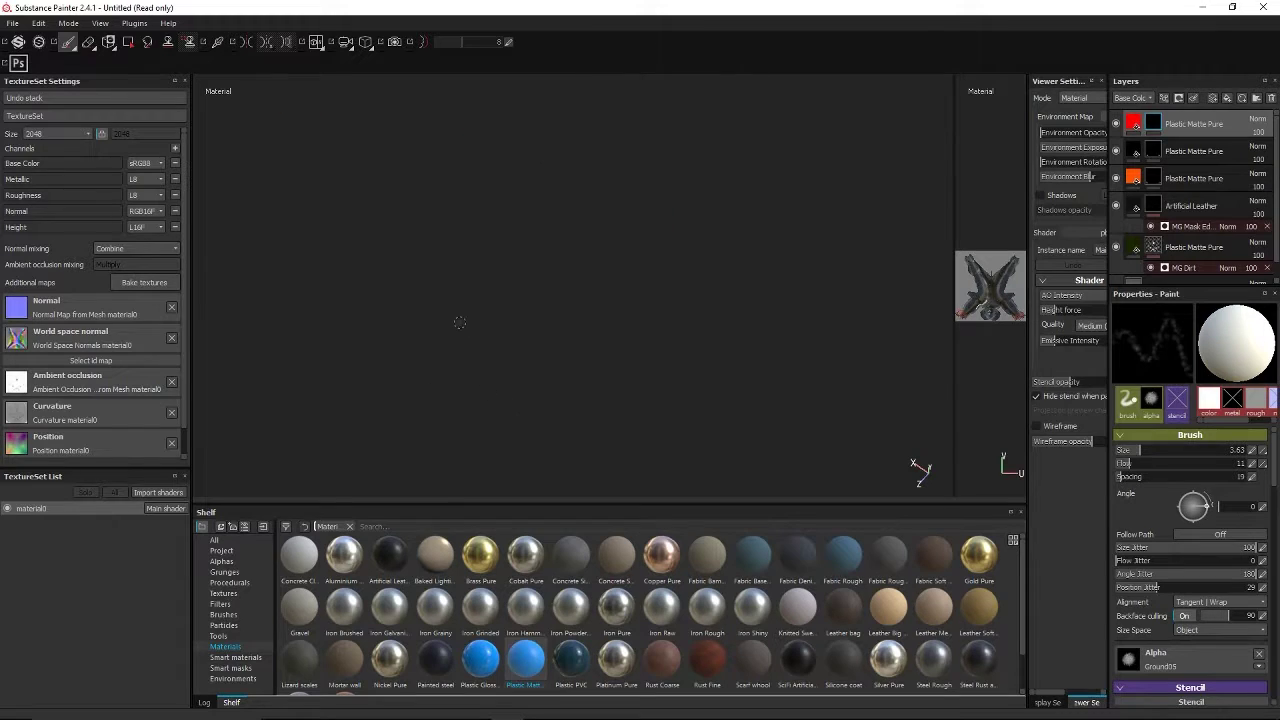
mouse_move(460, 322)
alt+mouse_down()
mouse_move(560, 357)
mouse_move(517, 337)
mouse_move(397, 354)
mouse_move(433, 321)
mouse_move(423, 369)
mouse_move(511, 400)
mouse_move(191, 323)
mouse_move(519, 373)
alt+mouse_up()
mouse_move(351, 247)
alt+mouse_down()
mouse_move(334, 260)
mouse_move(634, 466)
mouse_move(491, 354)
mouse_move(389, 354)
mouse_move(280, 329)
mouse_move(298, 312)
alt+mouse_up()
alt+drag(463, 243, 343, 160)
alt+middle_drag(343, 160, 692, 422)
alt+middle_drag(466, 254, 697, 309)
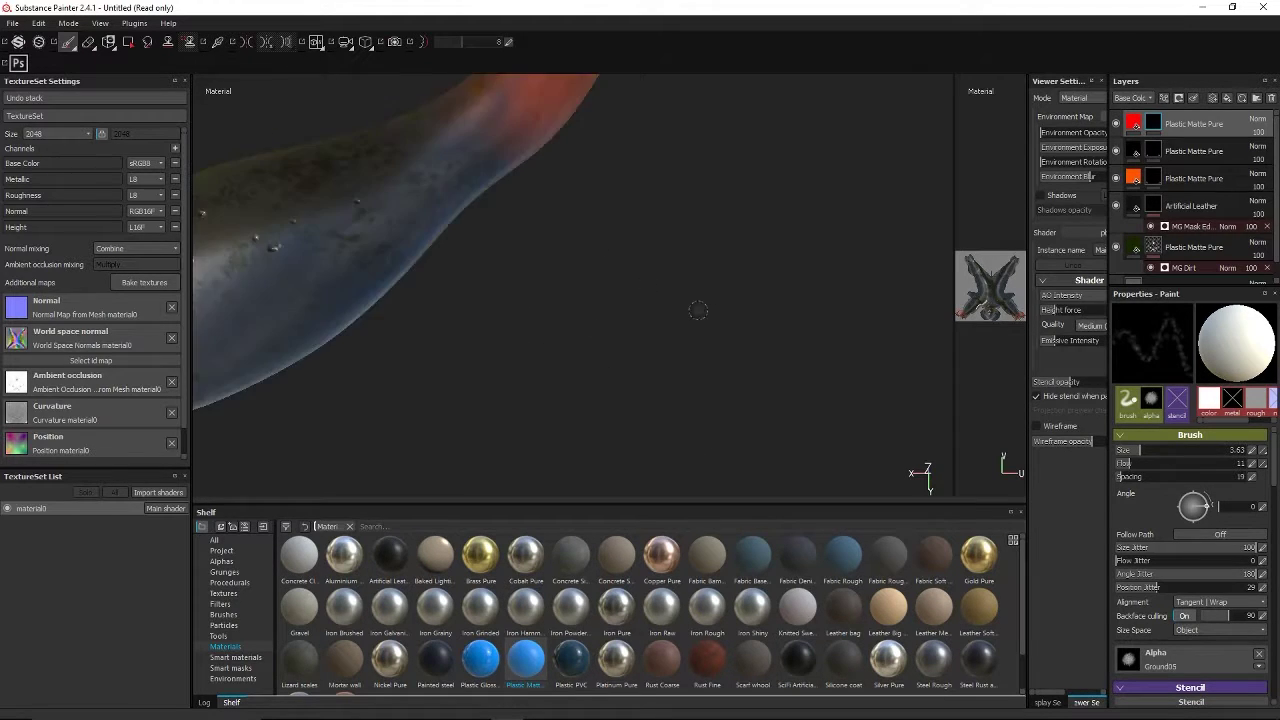
alt+middle_drag(418, 128, 604, 267)
Select the black plastic layer's mask, enlarge the brush to 16.83 and paint a stroke across the figure's abdomen.
alt+drag(603, 266, 546, 174)
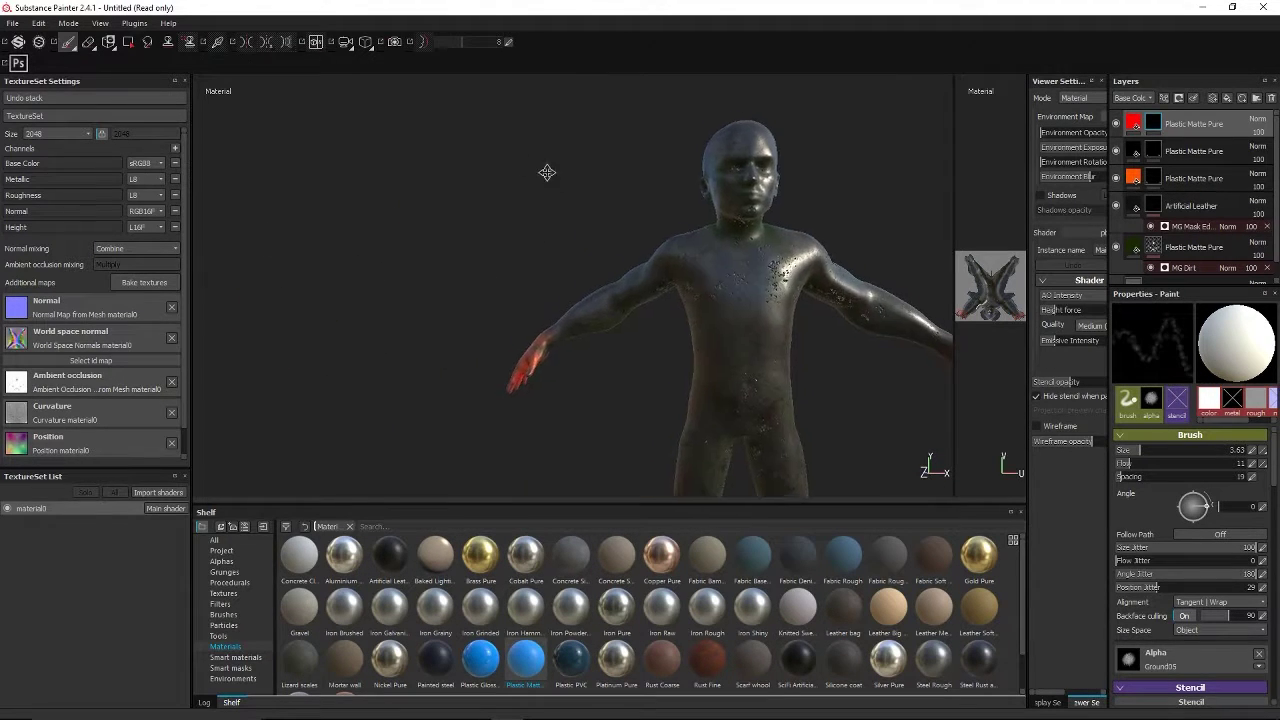
alt+middle_drag(546, 174, 328, 134)
alt+drag(674, 331, 700, 323)
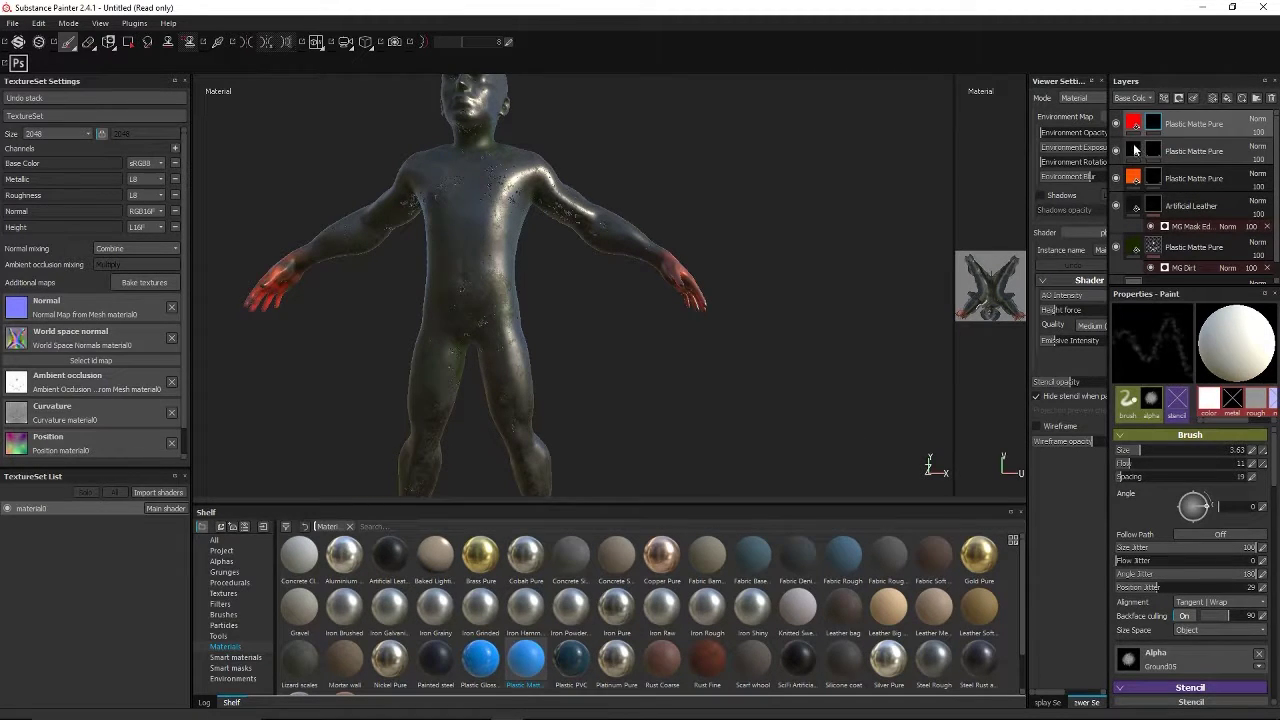
click(1158, 151)
click(1157, 152)
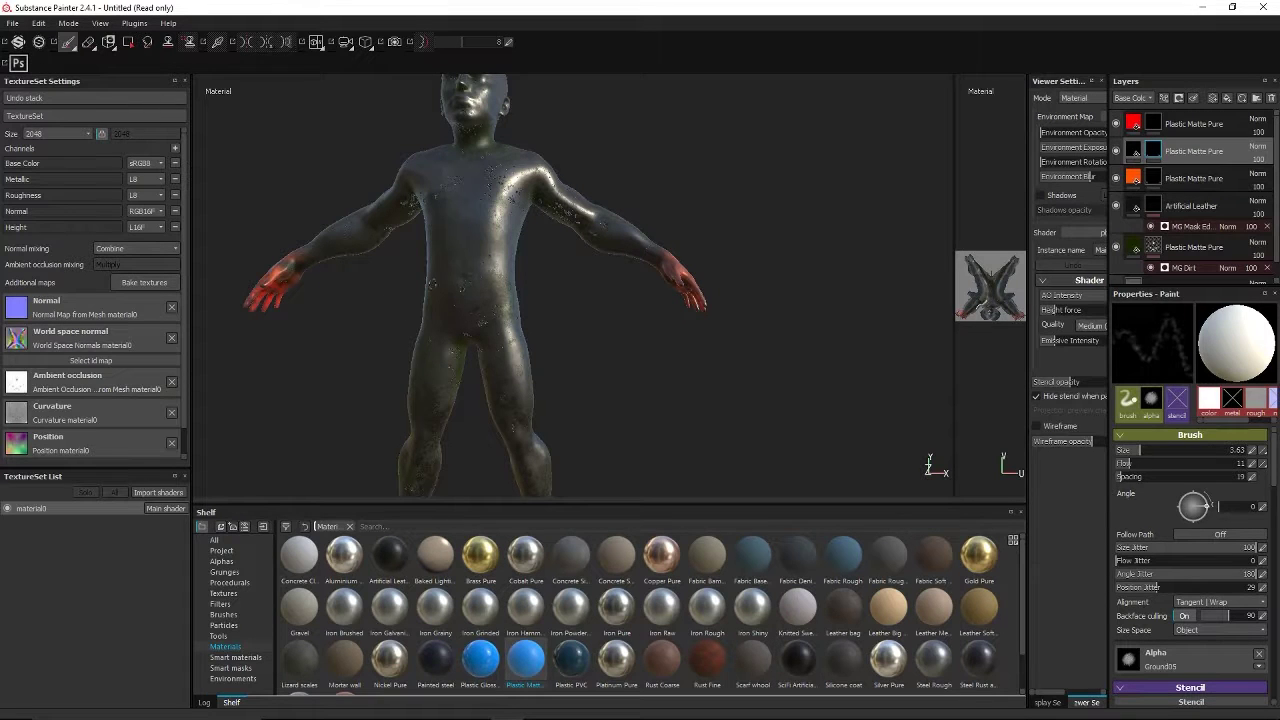
ctrl+right_drag(437, 285, 480, 285)
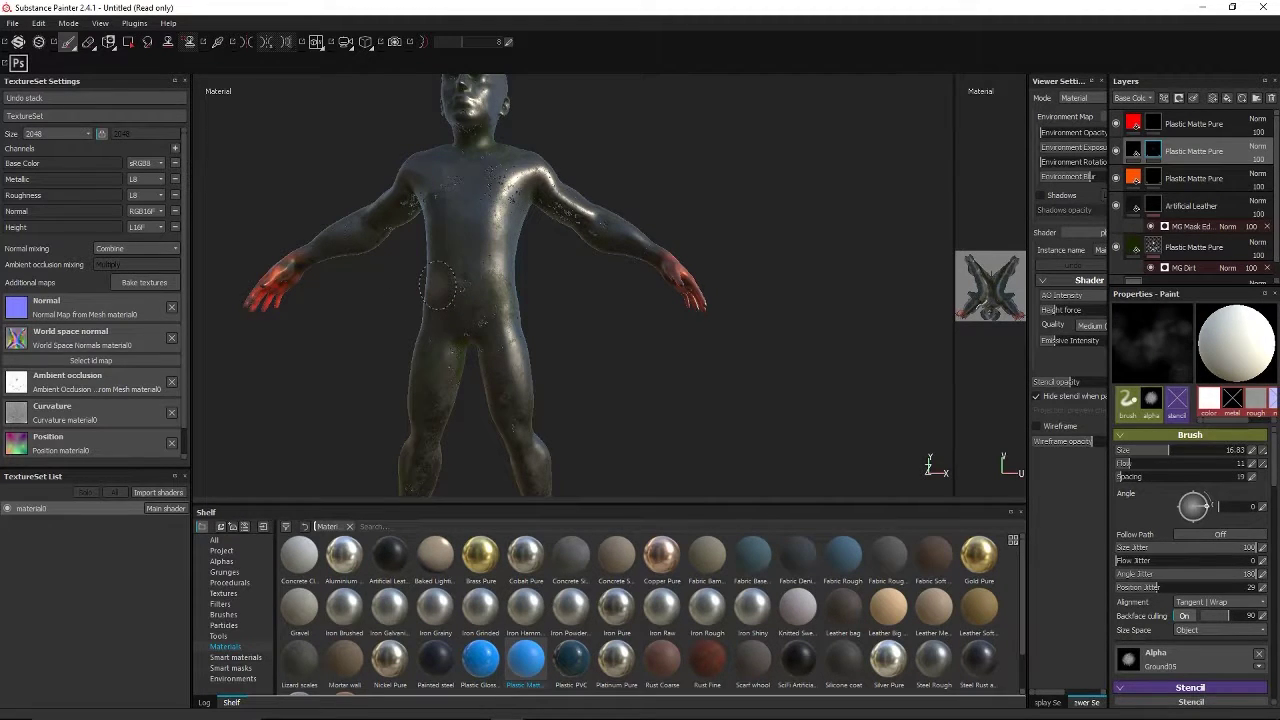
drag(461, 287, 507, 298)
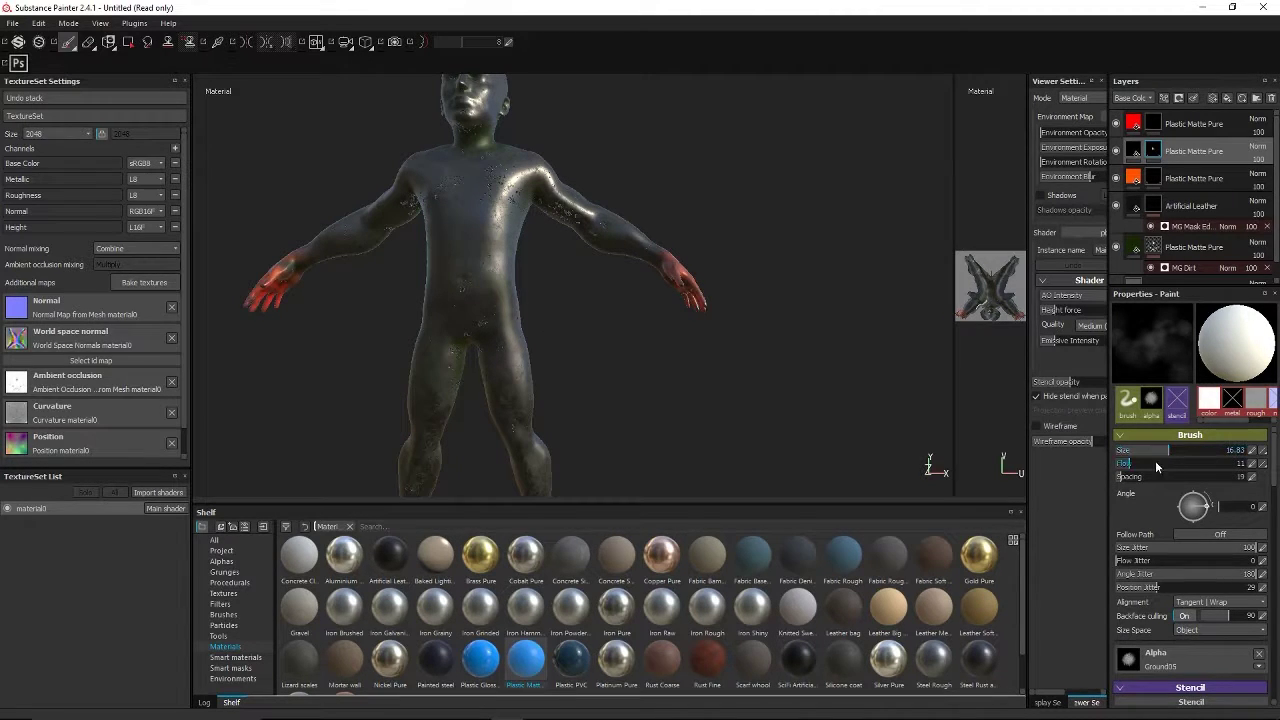
Raise the brush flow to nearly full and paint the black plastic layer's mask over the figure's back and body.
drag(1145, 466, 1242, 463)
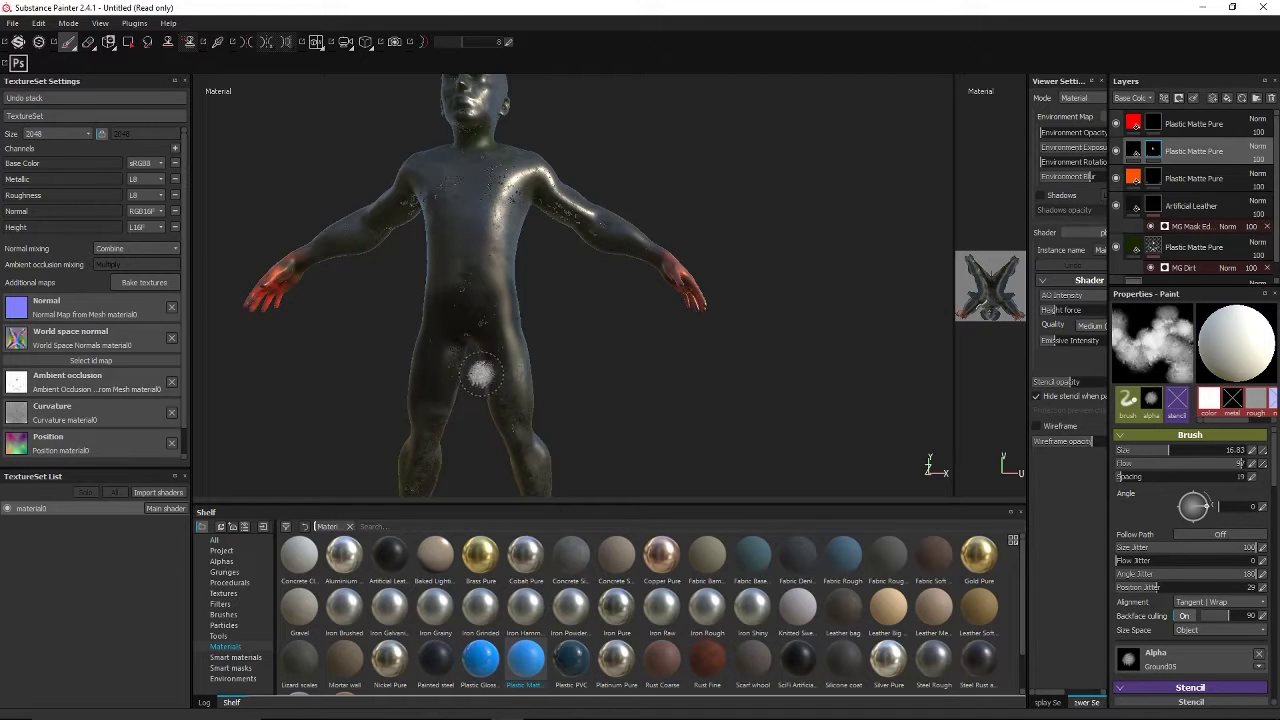
alt+drag(585, 351, 262, 367)
alt+middle_drag(353, 357, 880, 287)
mouse_move(656, 342)
alt+mouse_down()
mouse_move(471, 366)
mouse_move(445, 333)
alt+mouse_up()
mouse_move(660, 205)
mouse_down()
mouse_move(698, 188)
mouse_move(706, 264)
mouse_move(655, 258)
mouse_move(652, 232)
mouse_move(684, 240)
mouse_move(630, 295)
mouse_move(446, 274)
mouse_move(477, 329)
mouse_up()
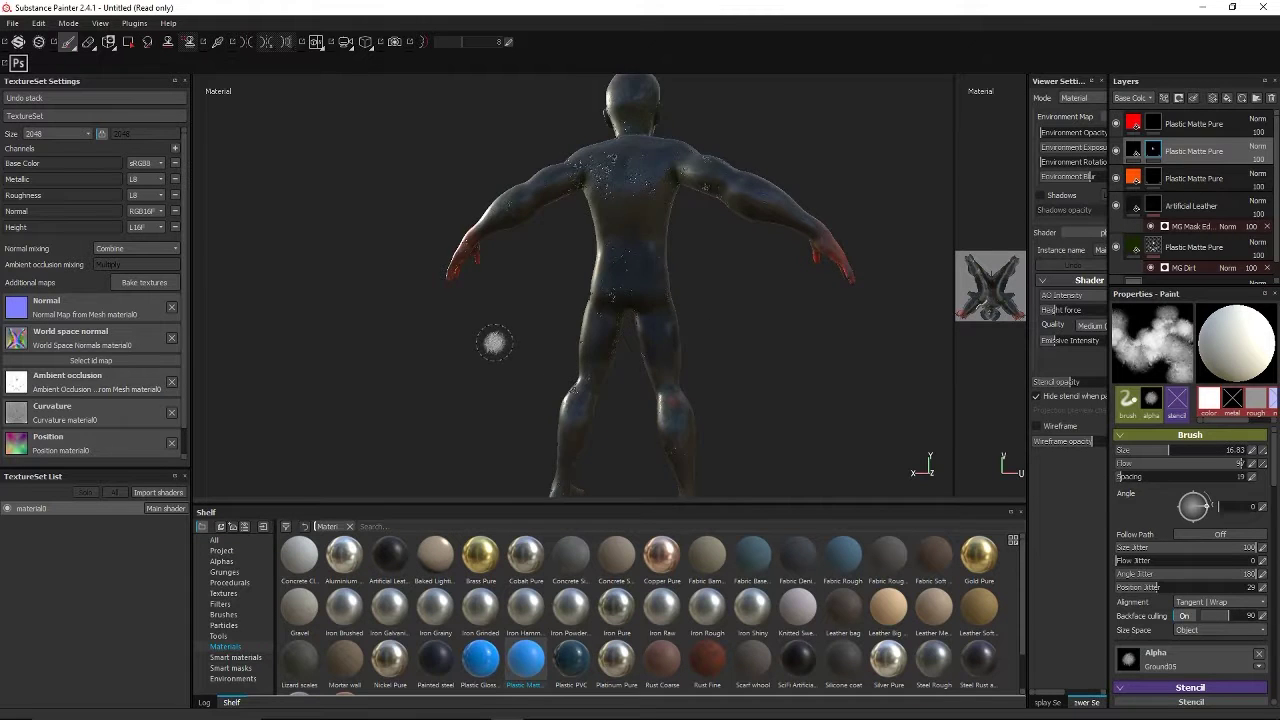
alt+drag(494, 343, 246, 416)
alt+drag(365, 407, 563, 389)
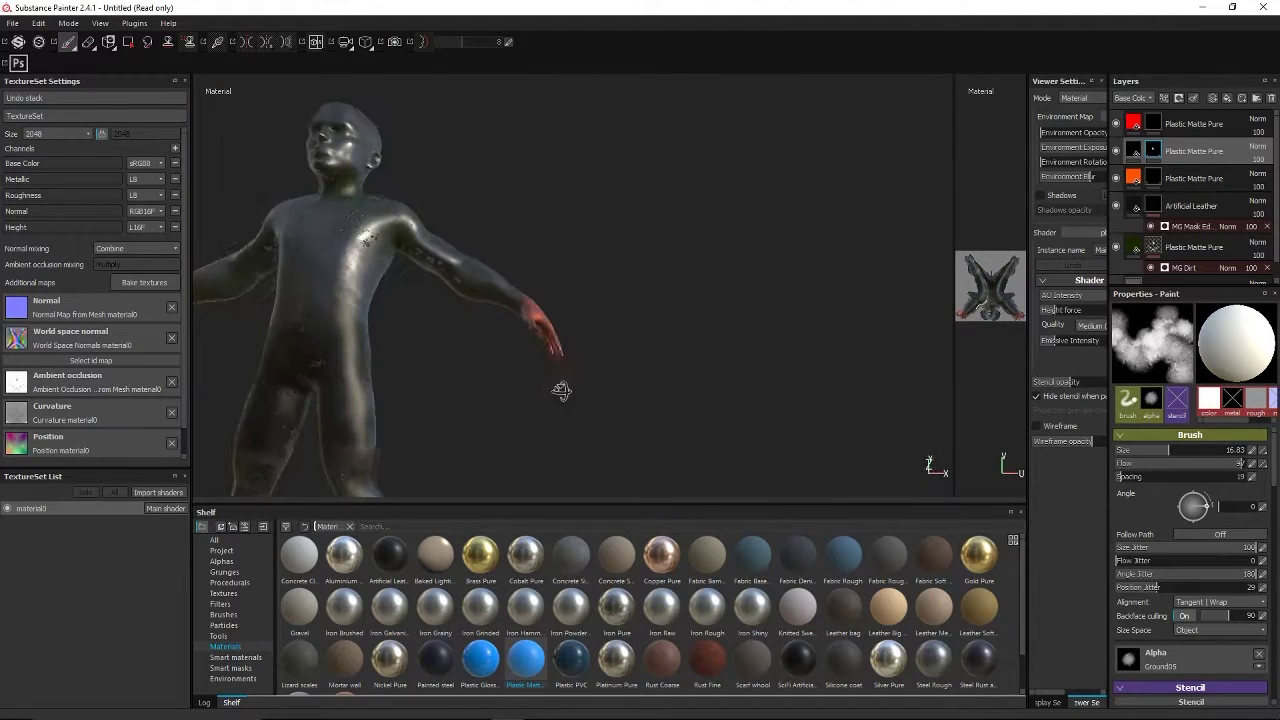
alt+middle_drag(563, 389, 783, 334)
mouse_move(783, 334)
alt+mouse_down()
mouse_move(691, 350)
mouse_move(762, 386)
mouse_move(608, 420)
mouse_move(623, 374)
mouse_move(543, 280)
alt+mouse_up()
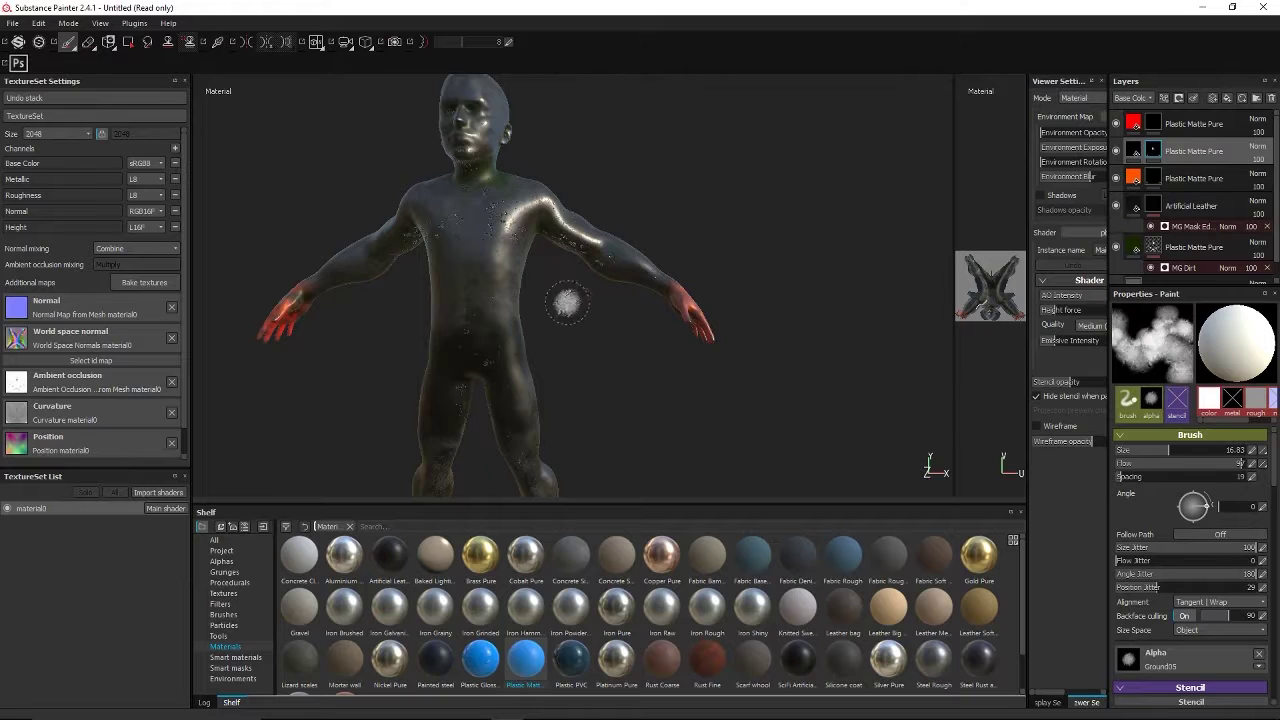
alt+middle_drag(578, 390, 634, 263)
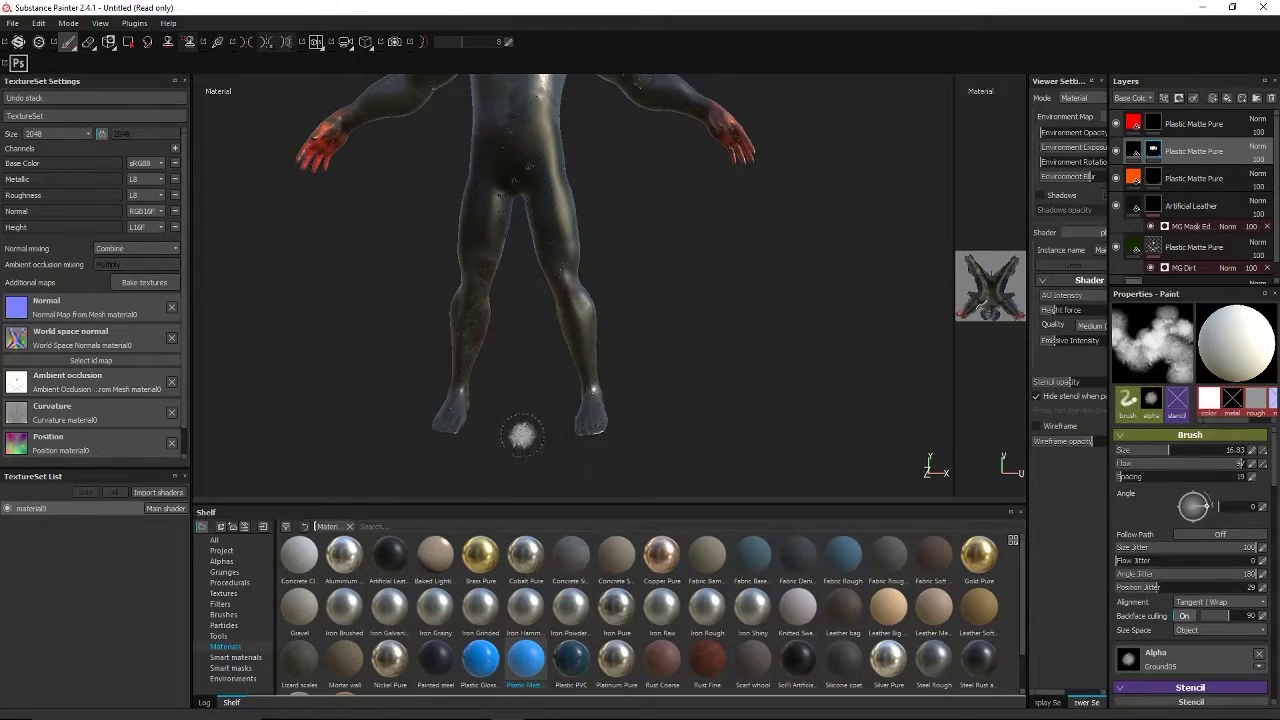
alt+middle_drag(680, 254, 616, 413)
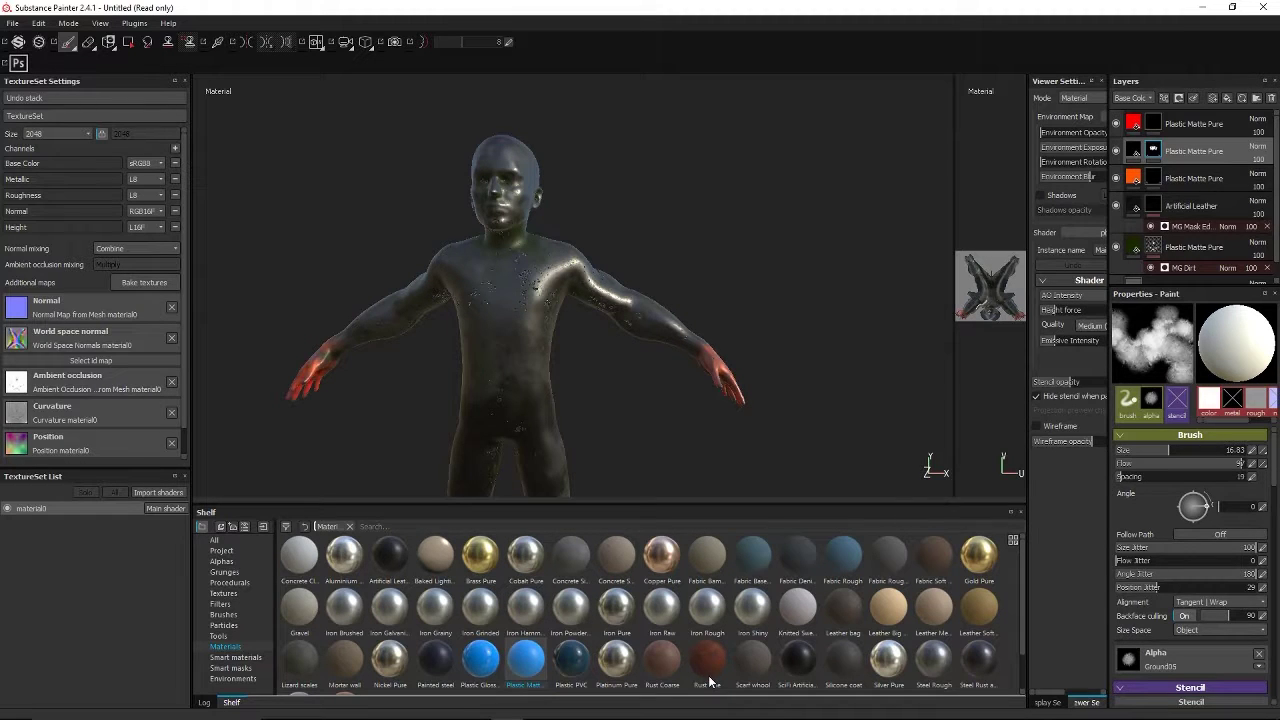
Add a Rust Fine fill layer at the top of the stack and apply the Cavity Rust smart mask to it.
drag(710, 682, 1215, 112)
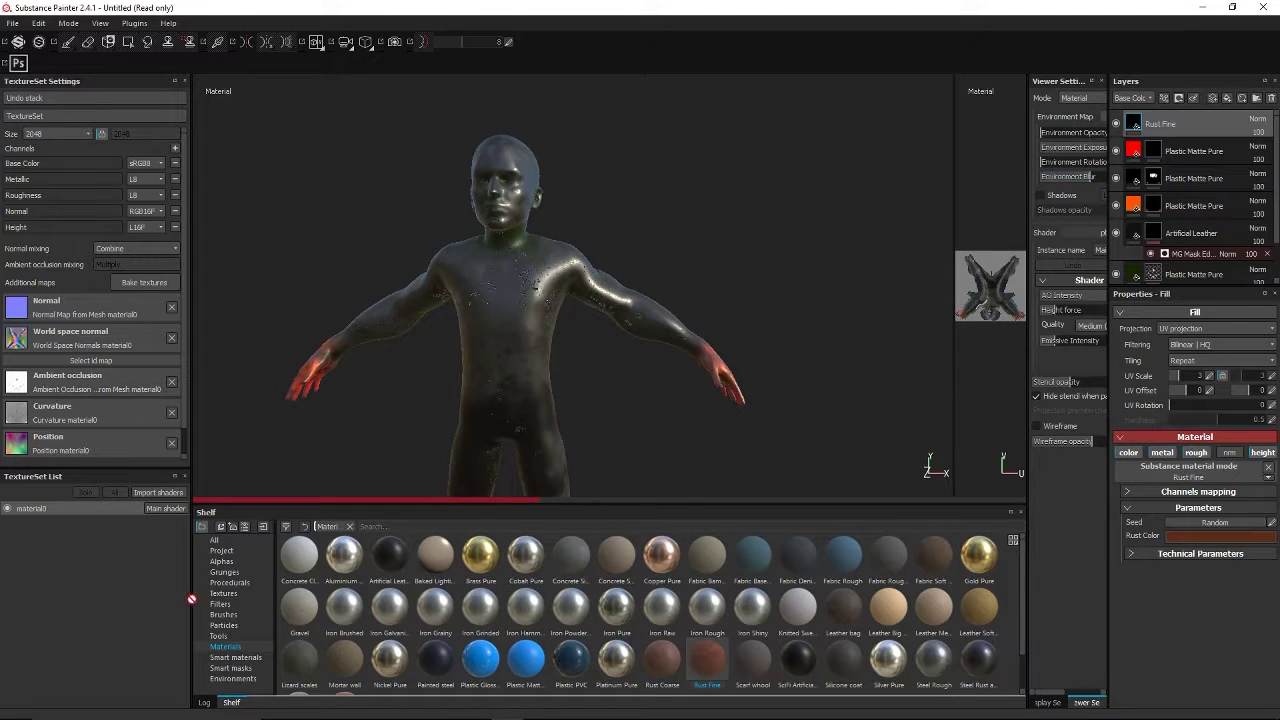
click(231, 668)
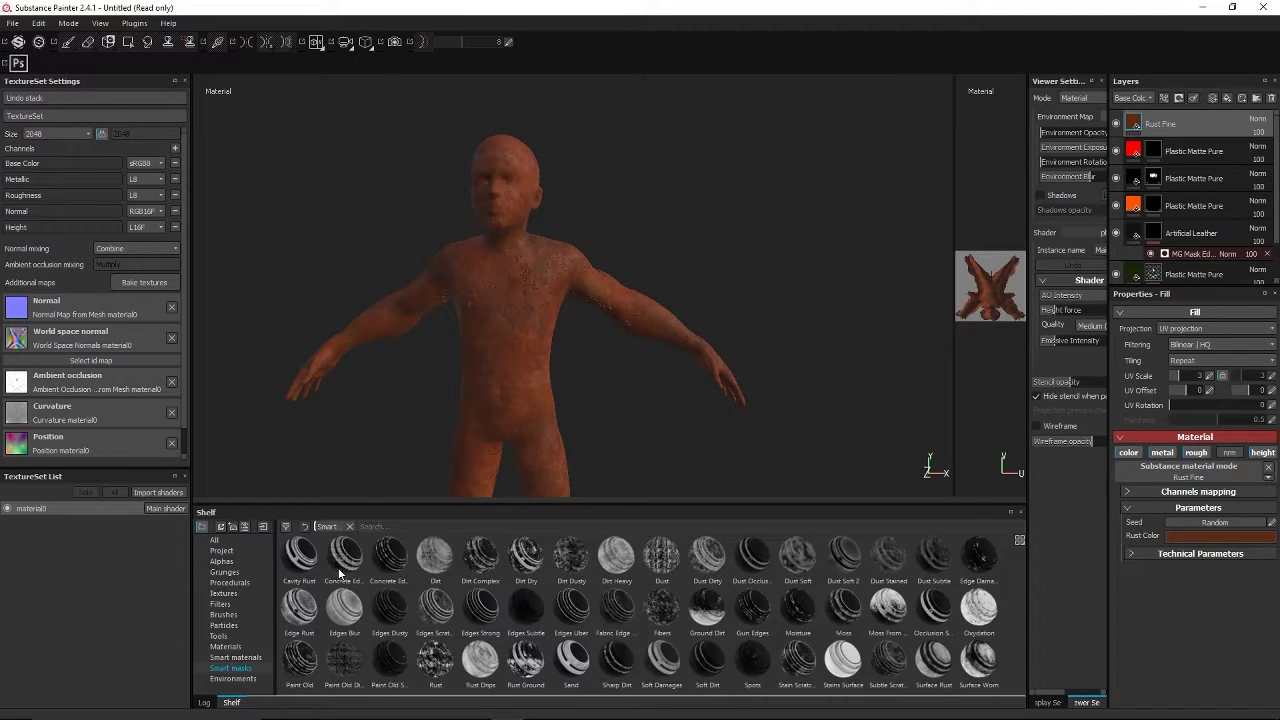
drag(300, 558, 1199, 122)
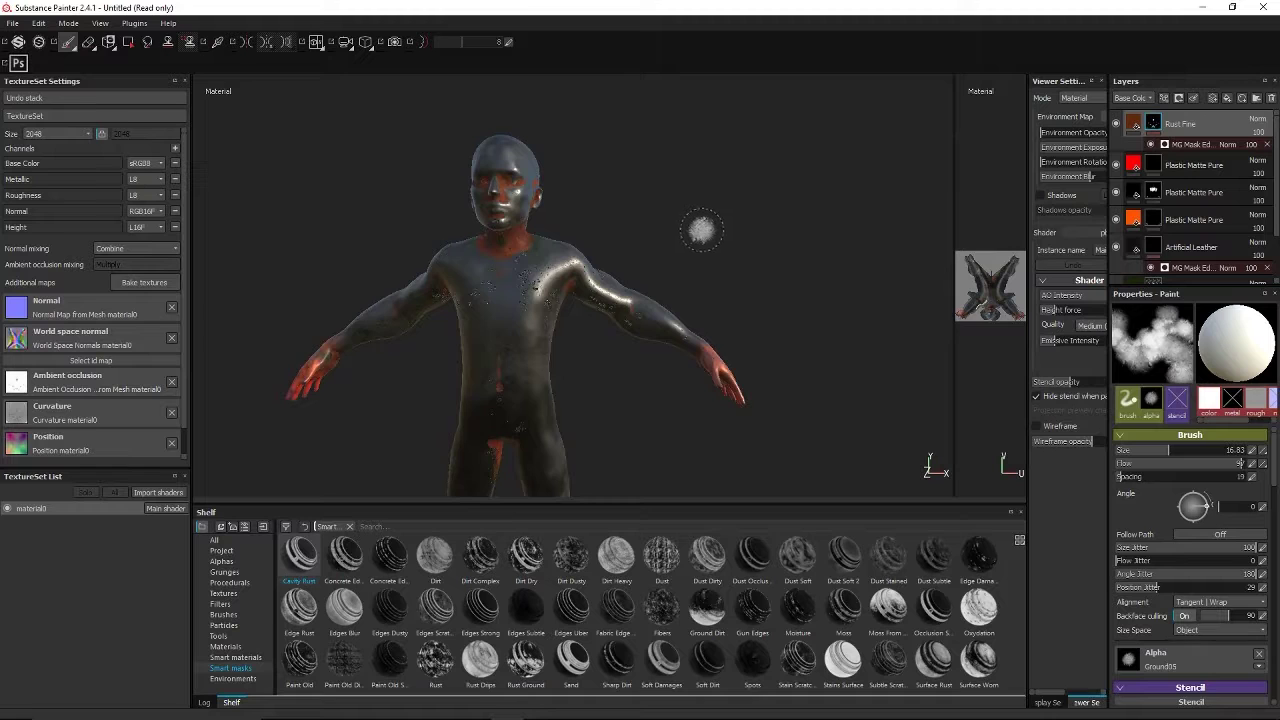
alt+drag(563, 417, 1066, 296)
alt+drag(494, 324, 671, 384)
mouse_move(672, 375)
alt+mouse_down()
mouse_move(663, 394)
mouse_move(640, 371)
mouse_move(643, 353)
alt+mouse_up()
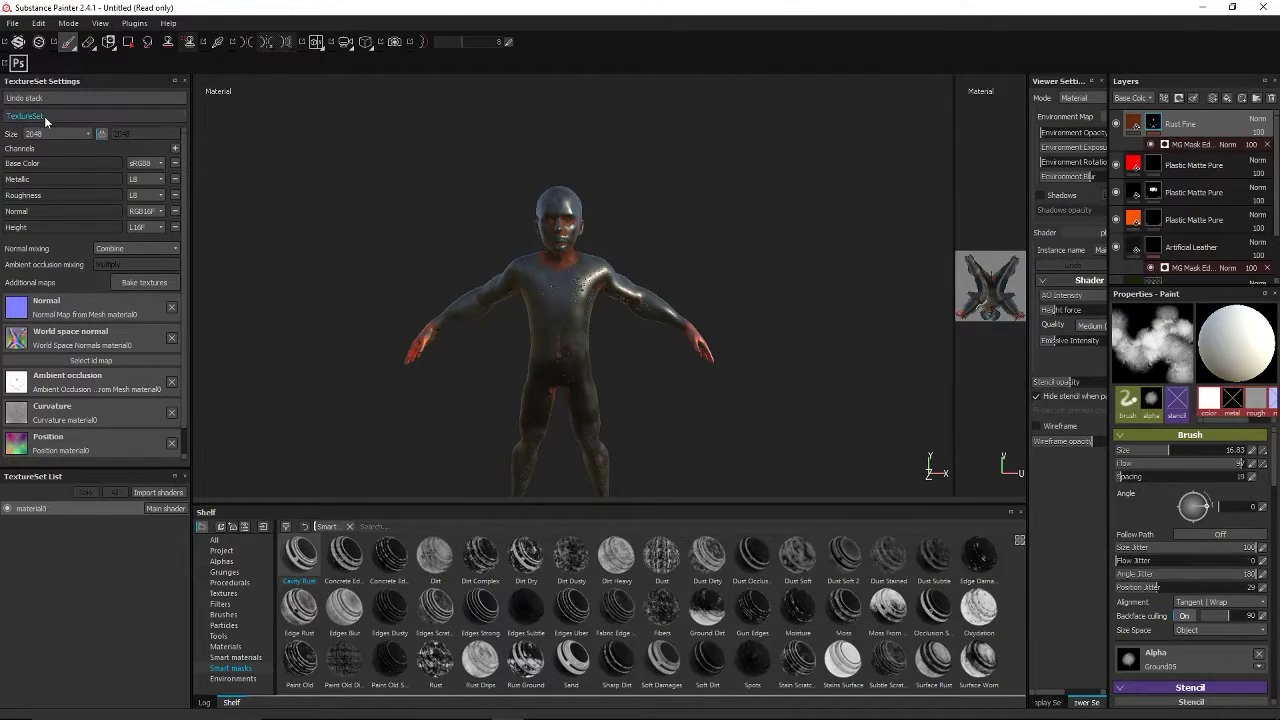
Save the project as Zombie_Man_Skin in the Zombie_Man folder under Zbrush_Making_Characters.
click(13, 23)
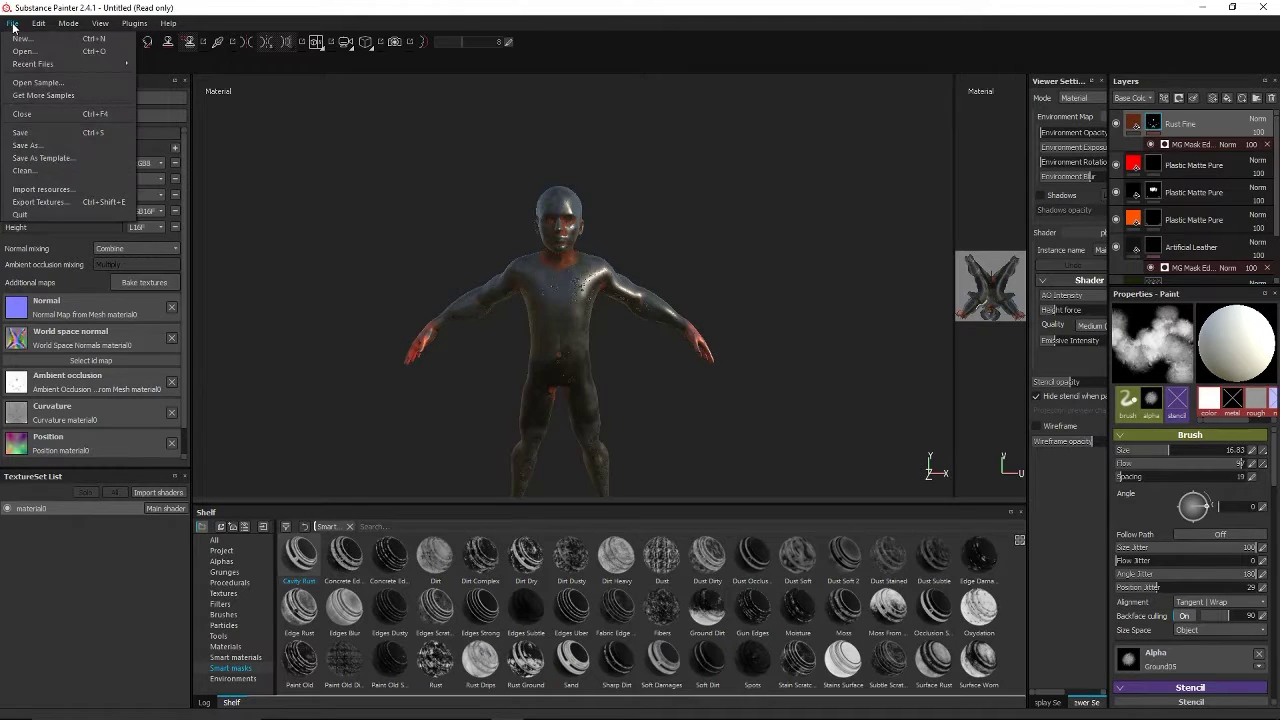
click(27, 145)
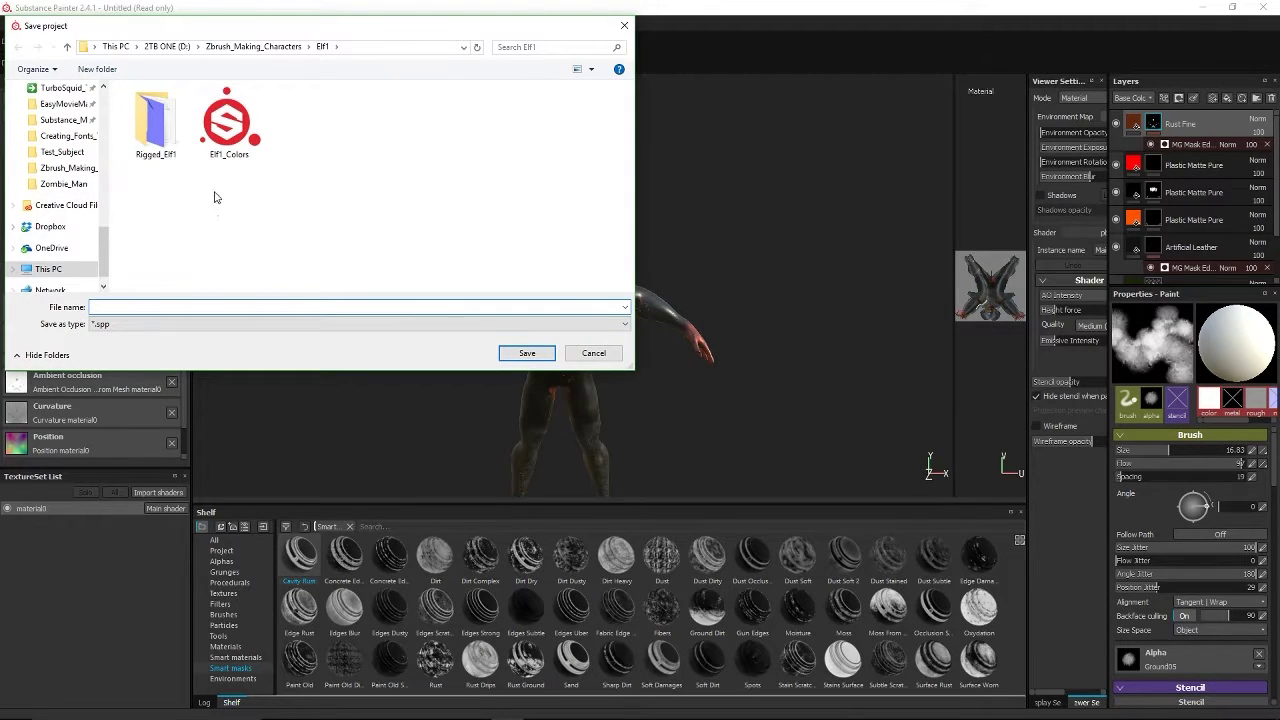
click(262, 47)
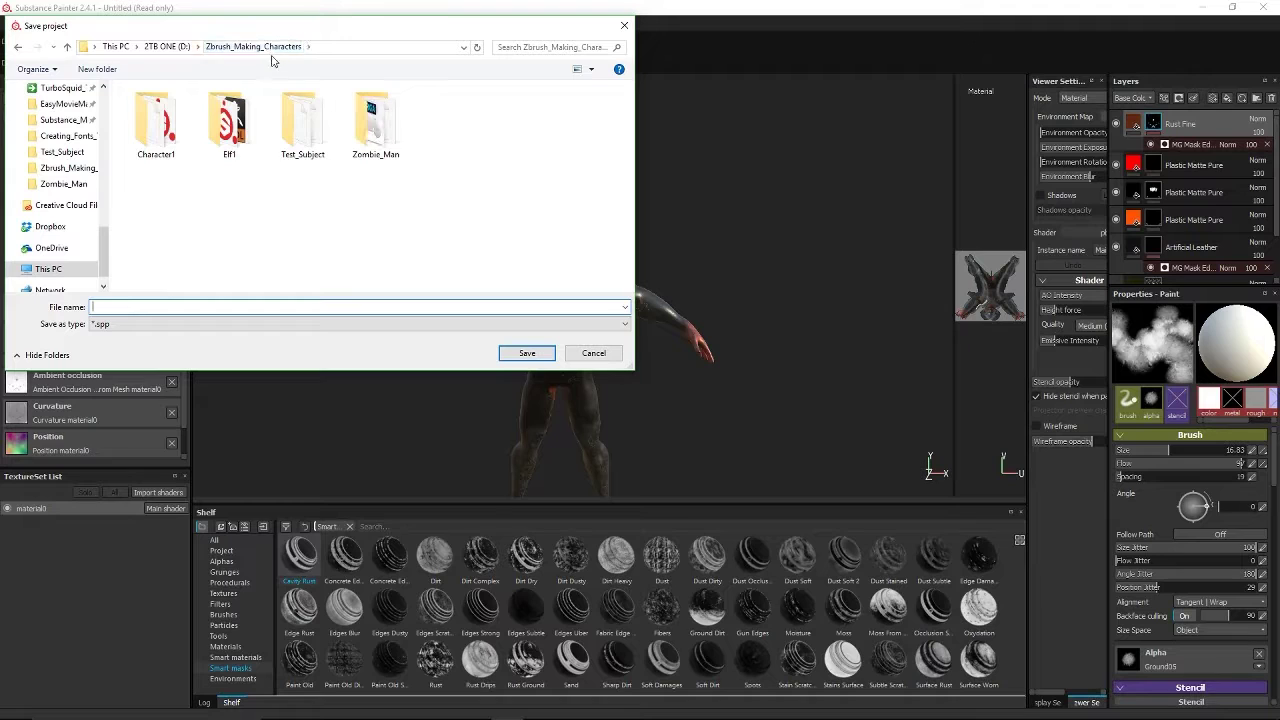
double_click(386, 144)
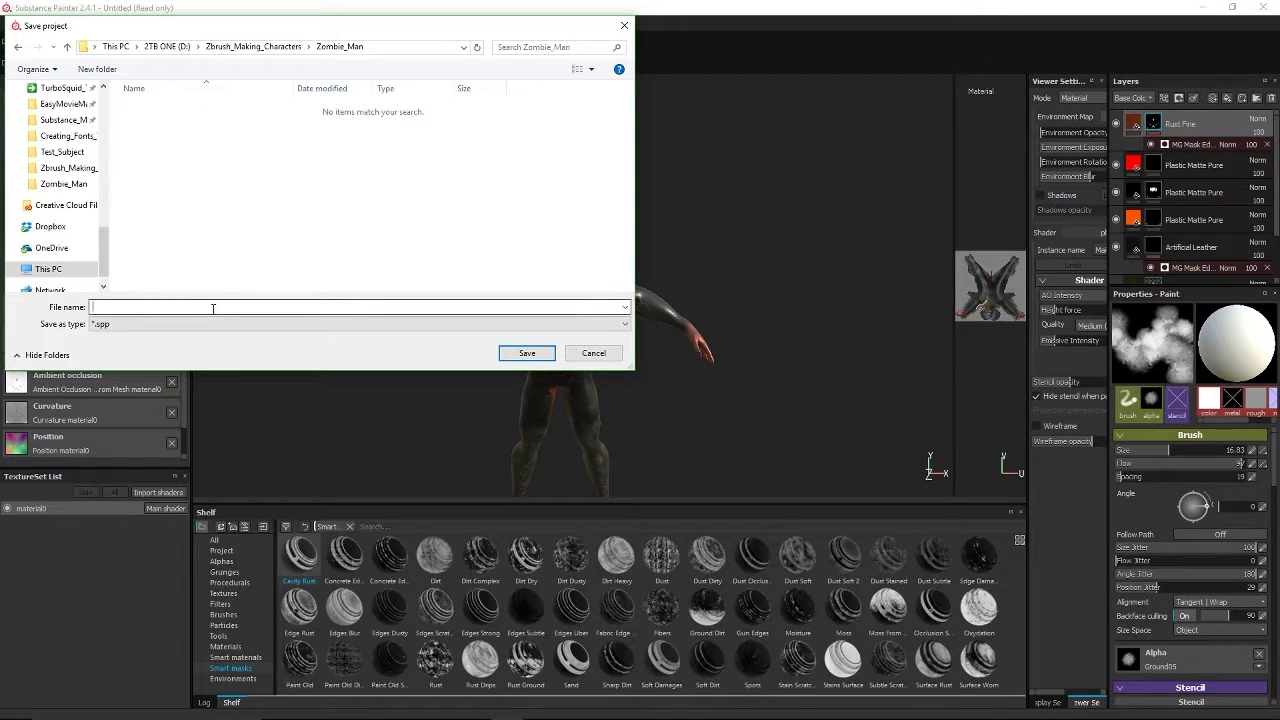
text(Zombie)
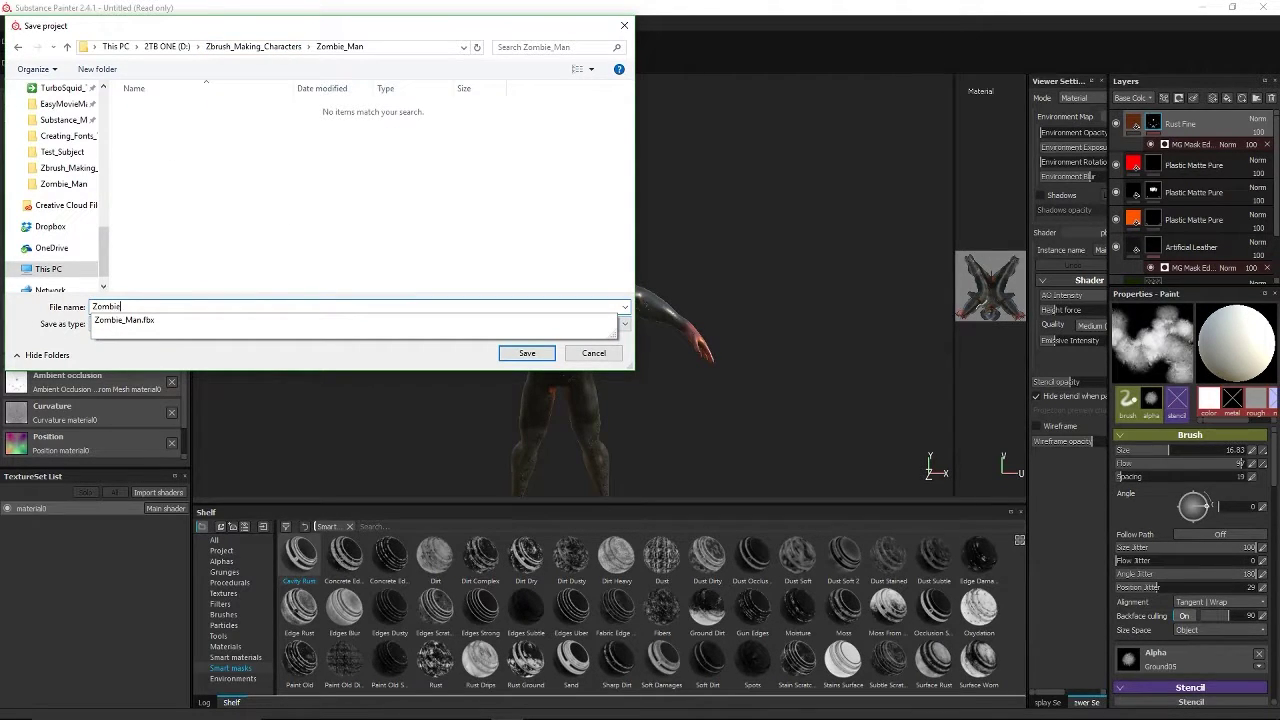
text(_Man_Sk)
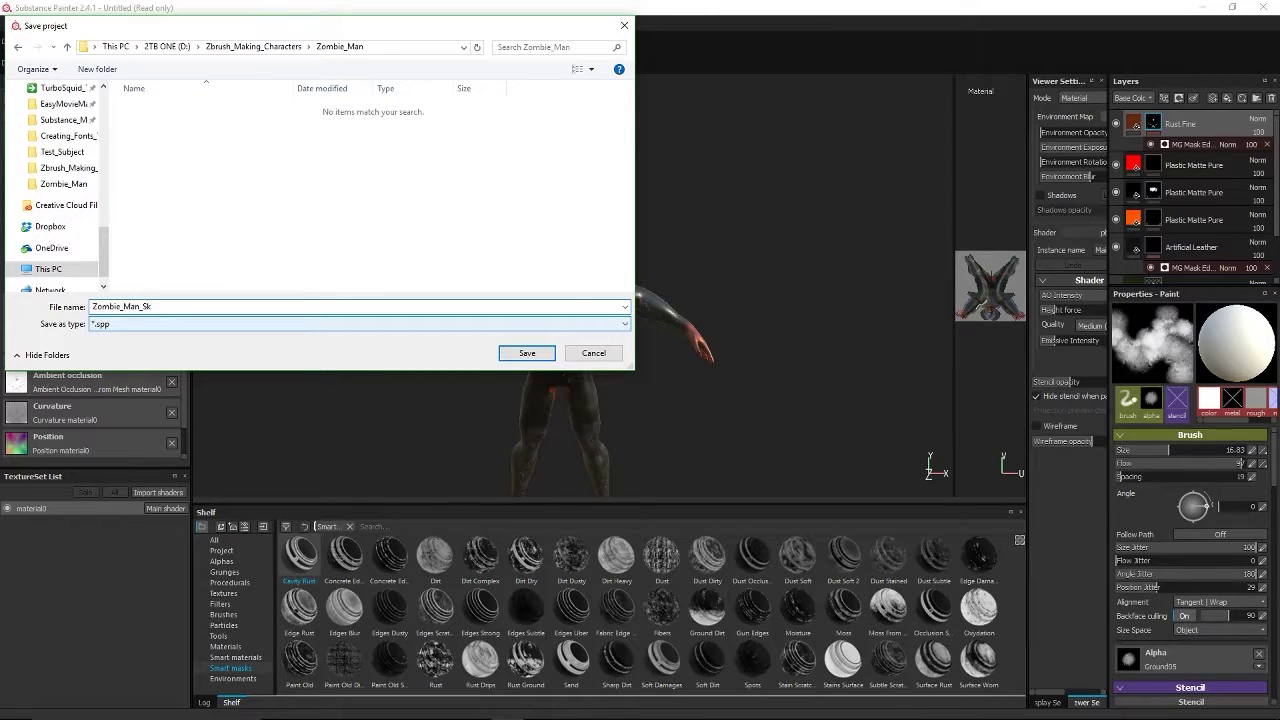
text(in)
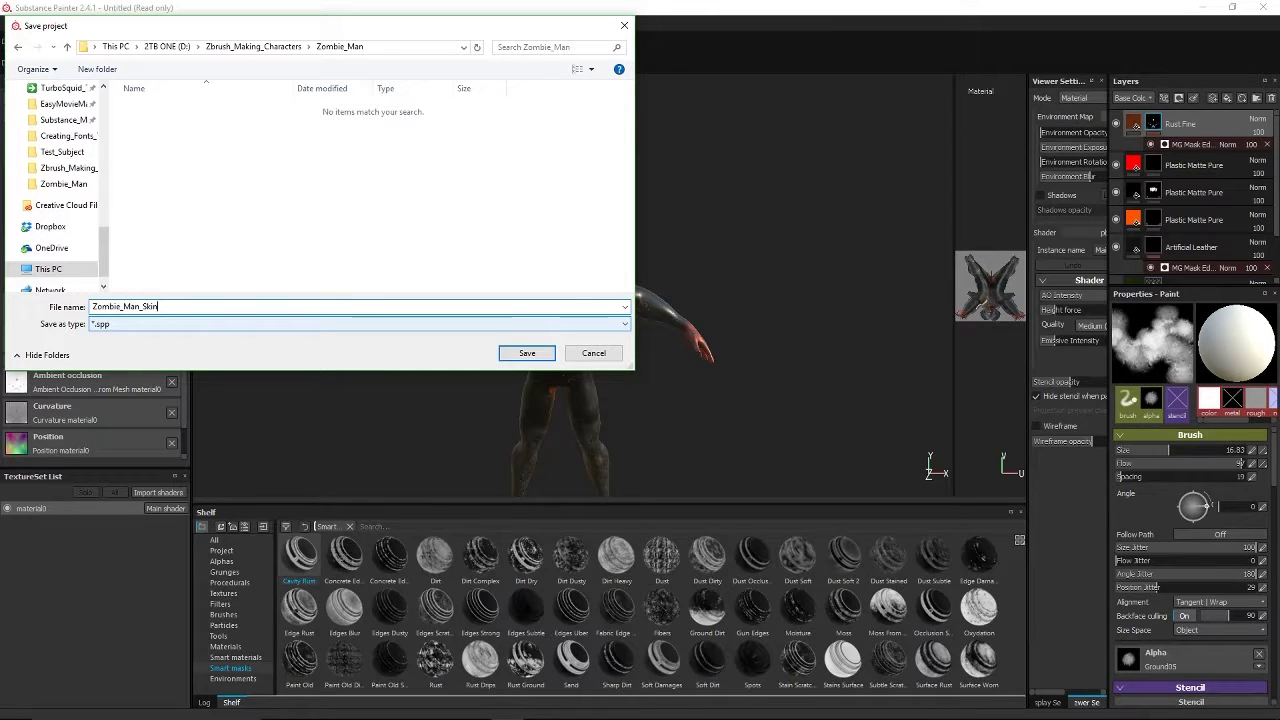
click(512, 352)
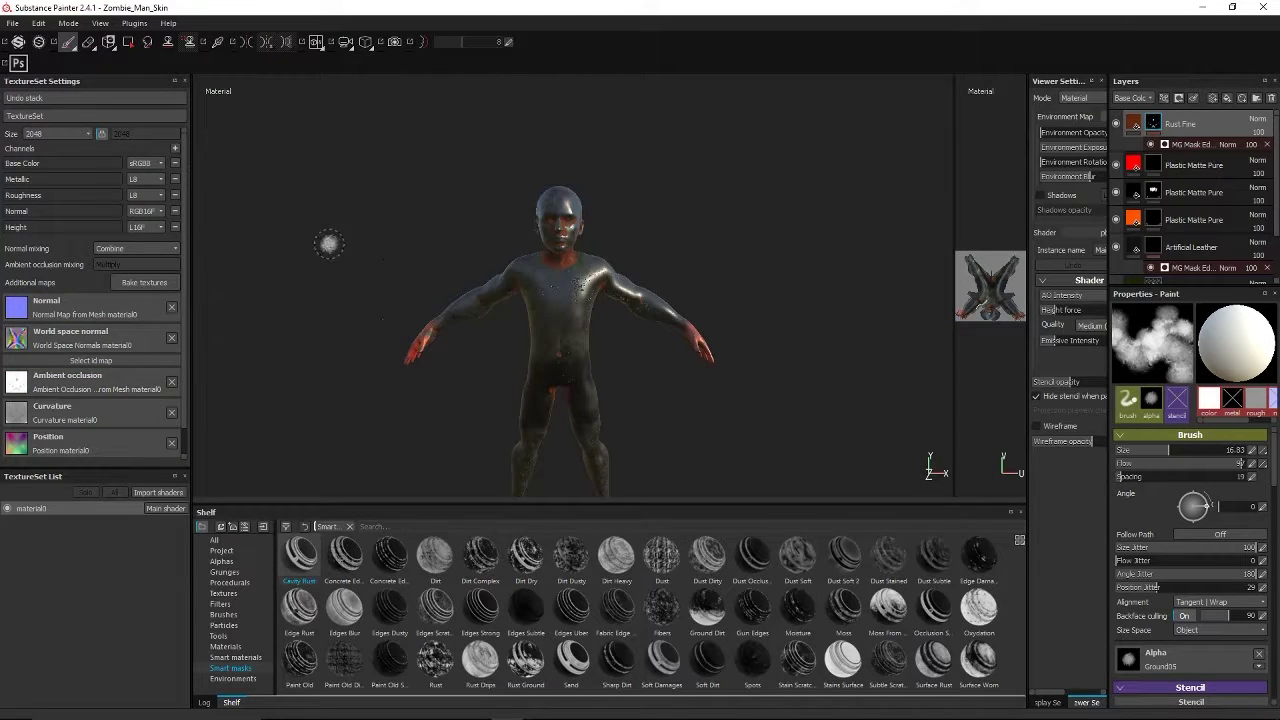
Set up a texture export in jpeg format with the Unreal Engine 4 (Packed) configuration.
right_click(418, 222)
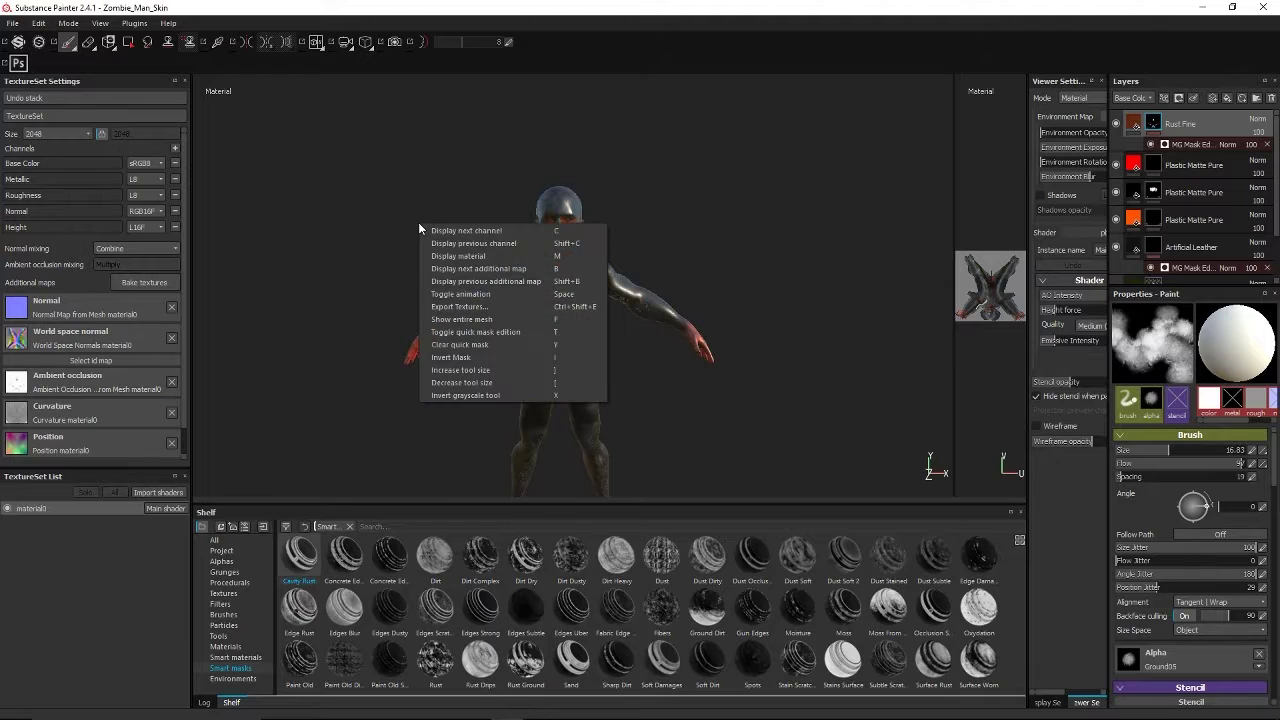
click(451, 308)
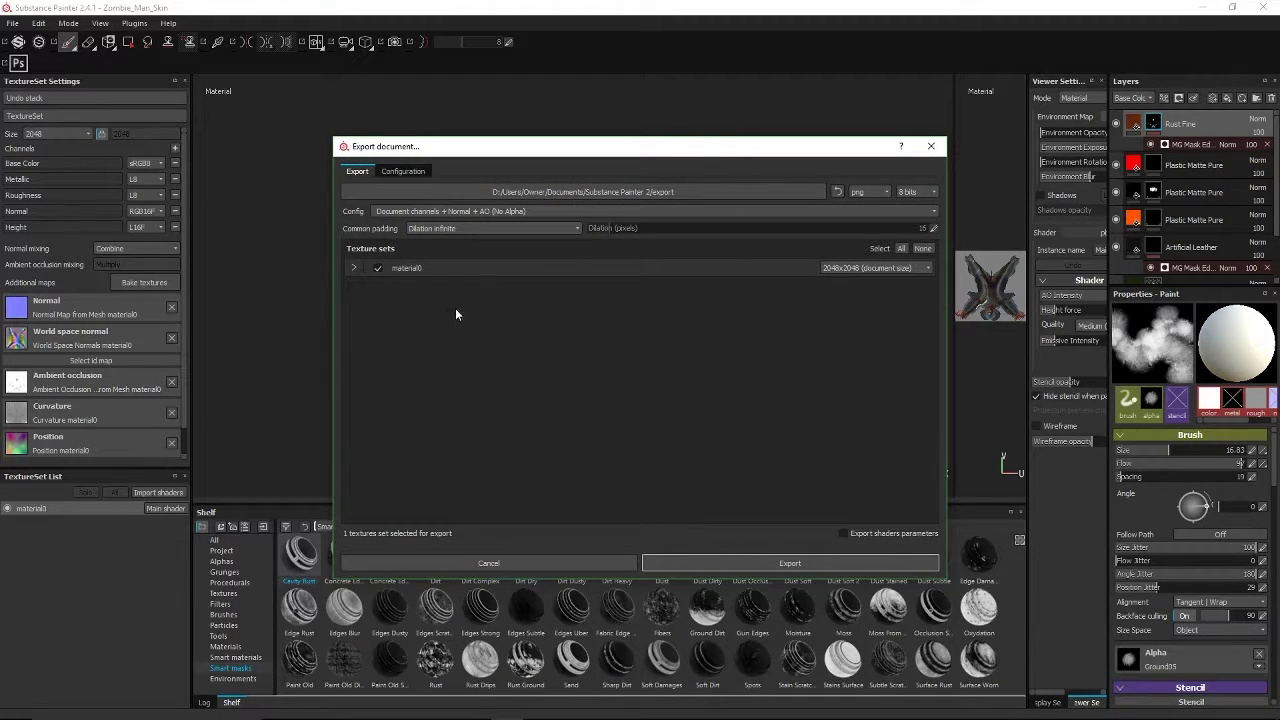
click(872, 192)
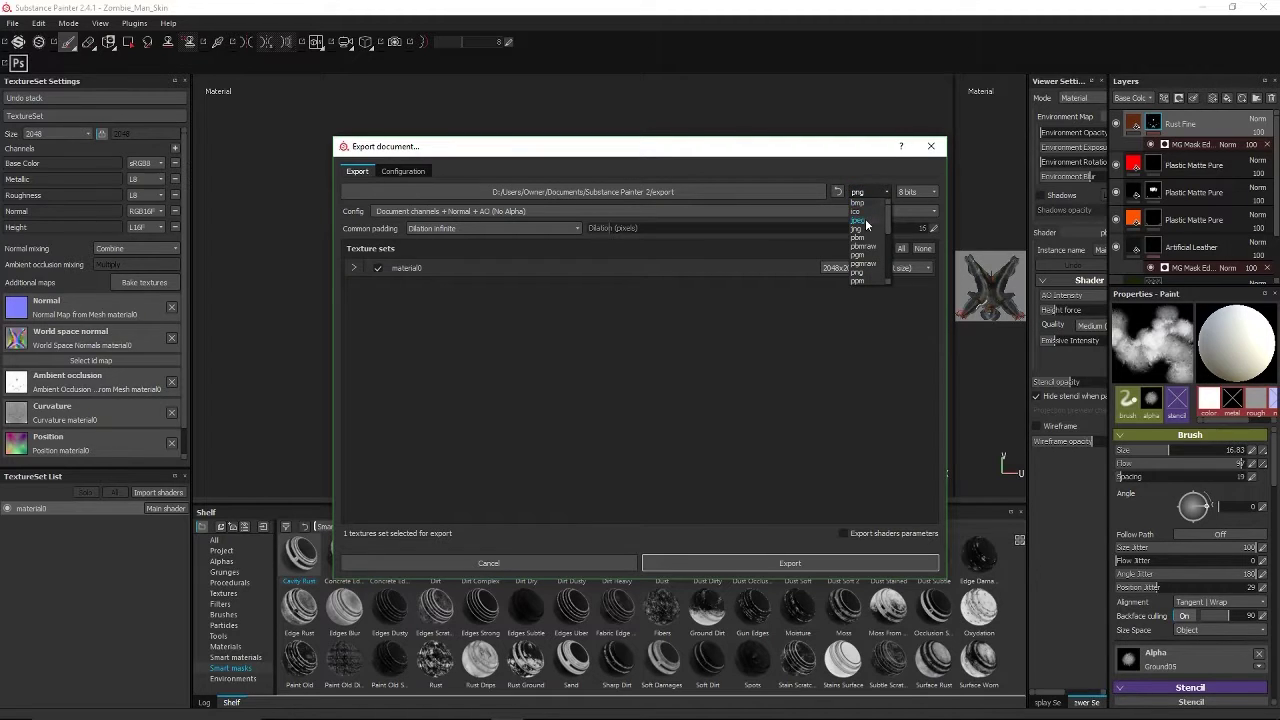
click(865, 221)
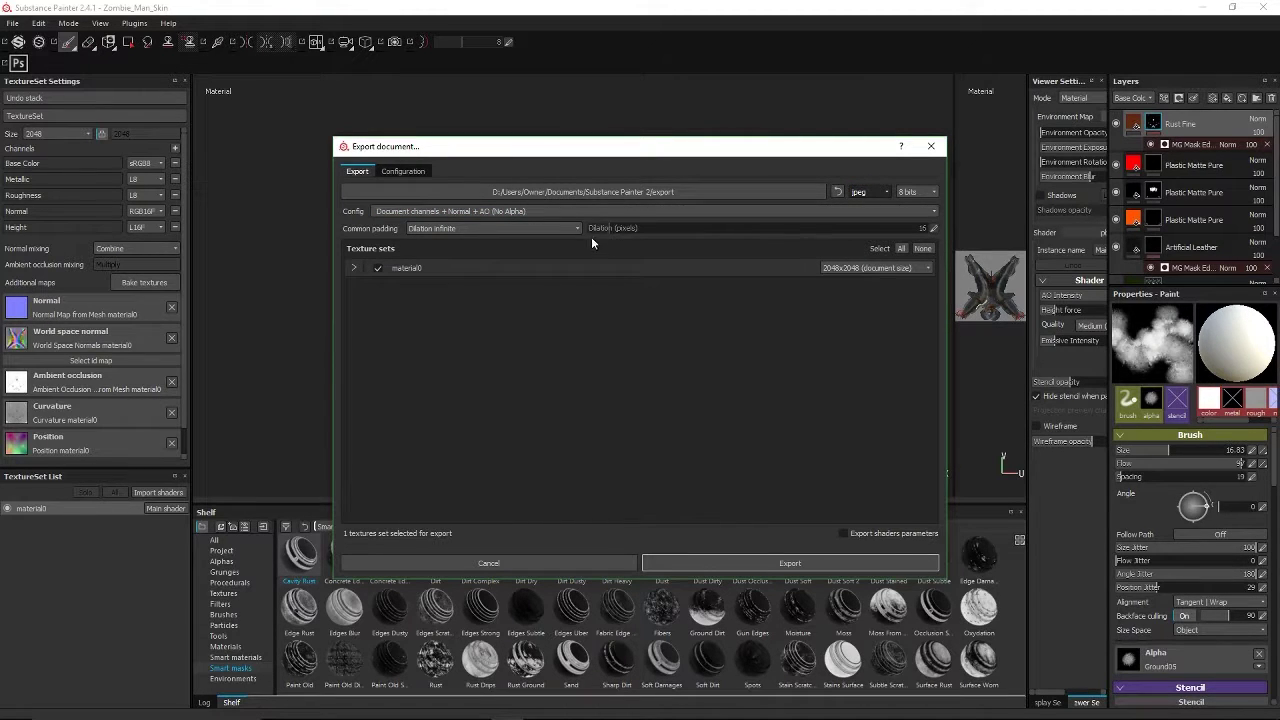
click(533, 210)
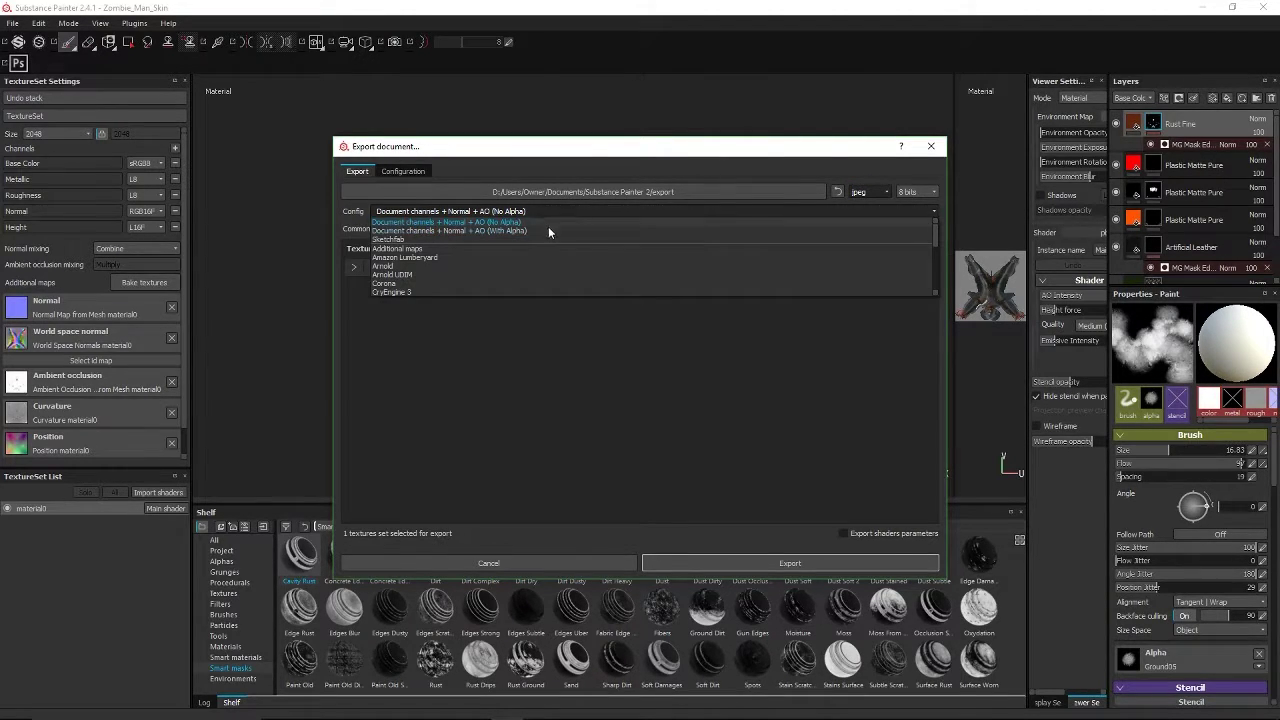
scroll(682, 256, down, 6)
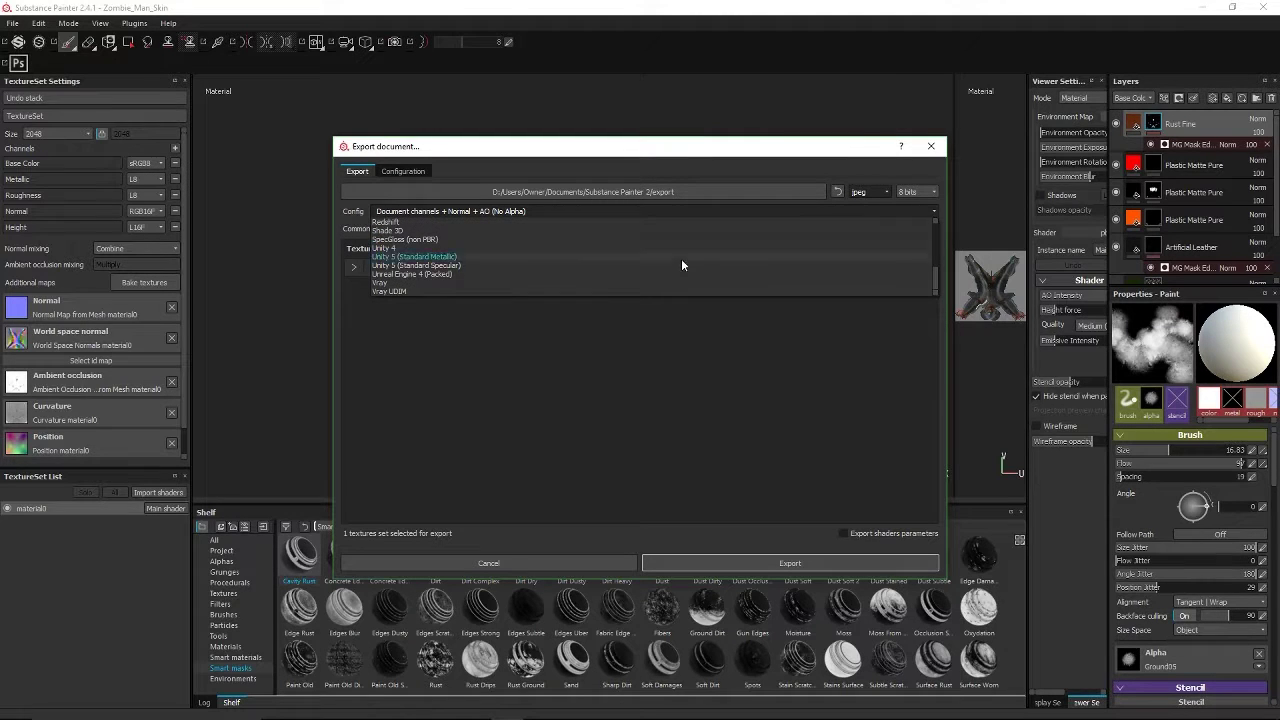
click(457, 274)
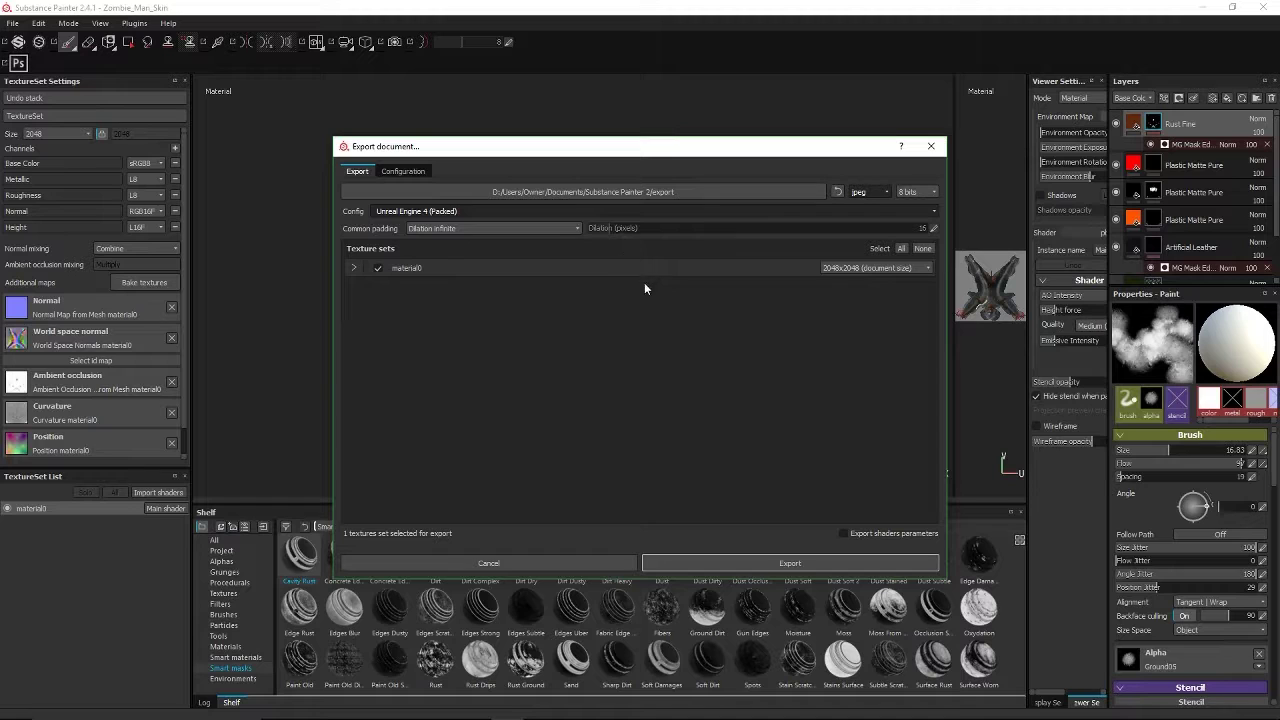
Set the export destination to the Zombie_Man folder, export the textures and open the output folder.
click(648, 191)
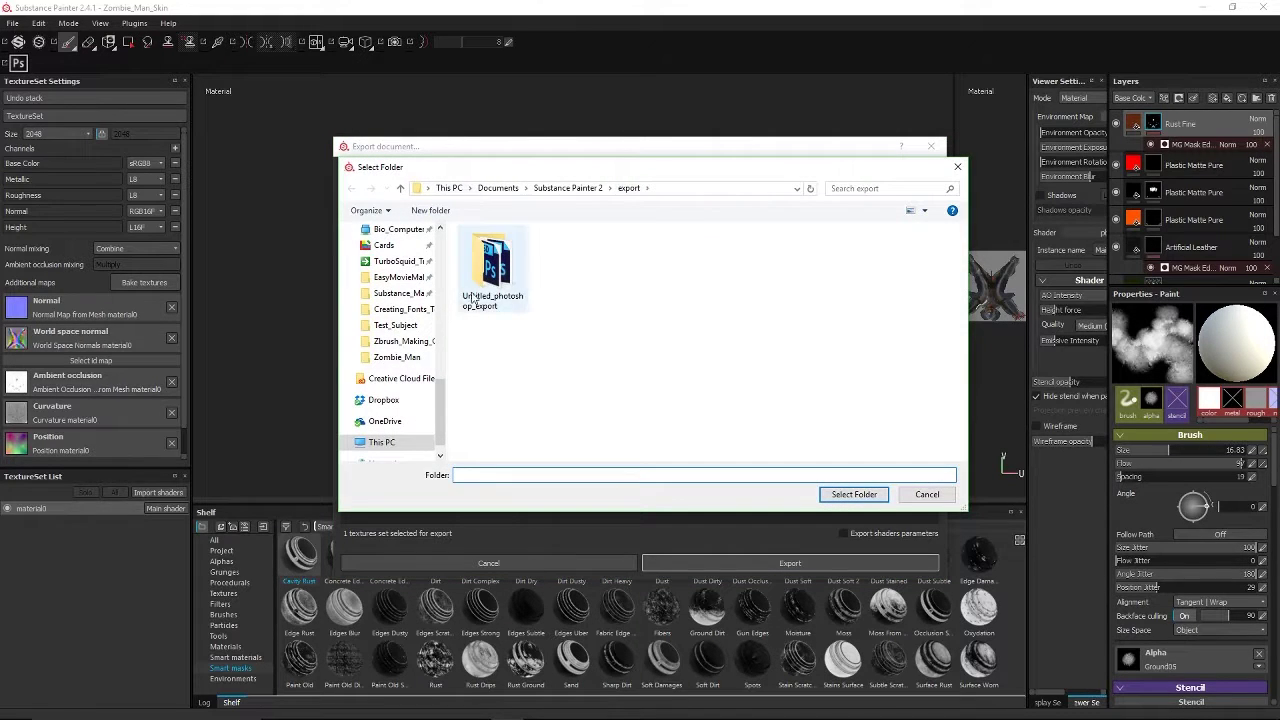
click(404, 359)
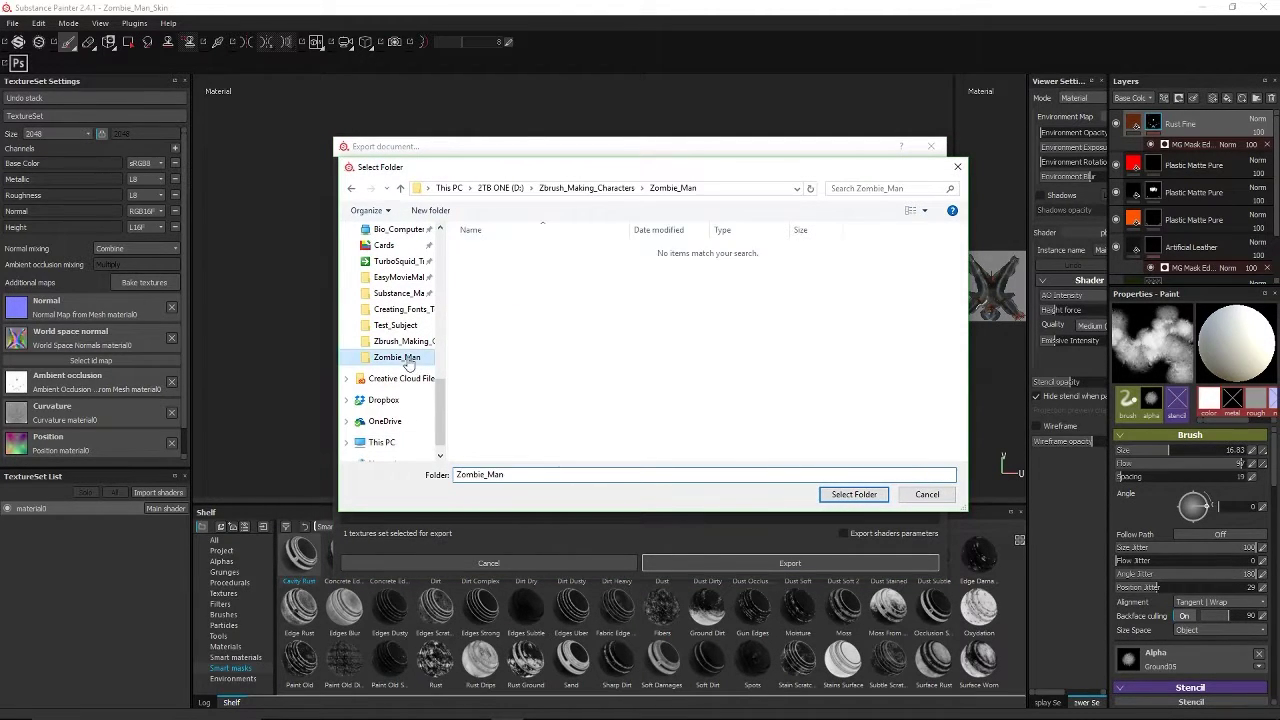
click(587, 188)
click(706, 268)
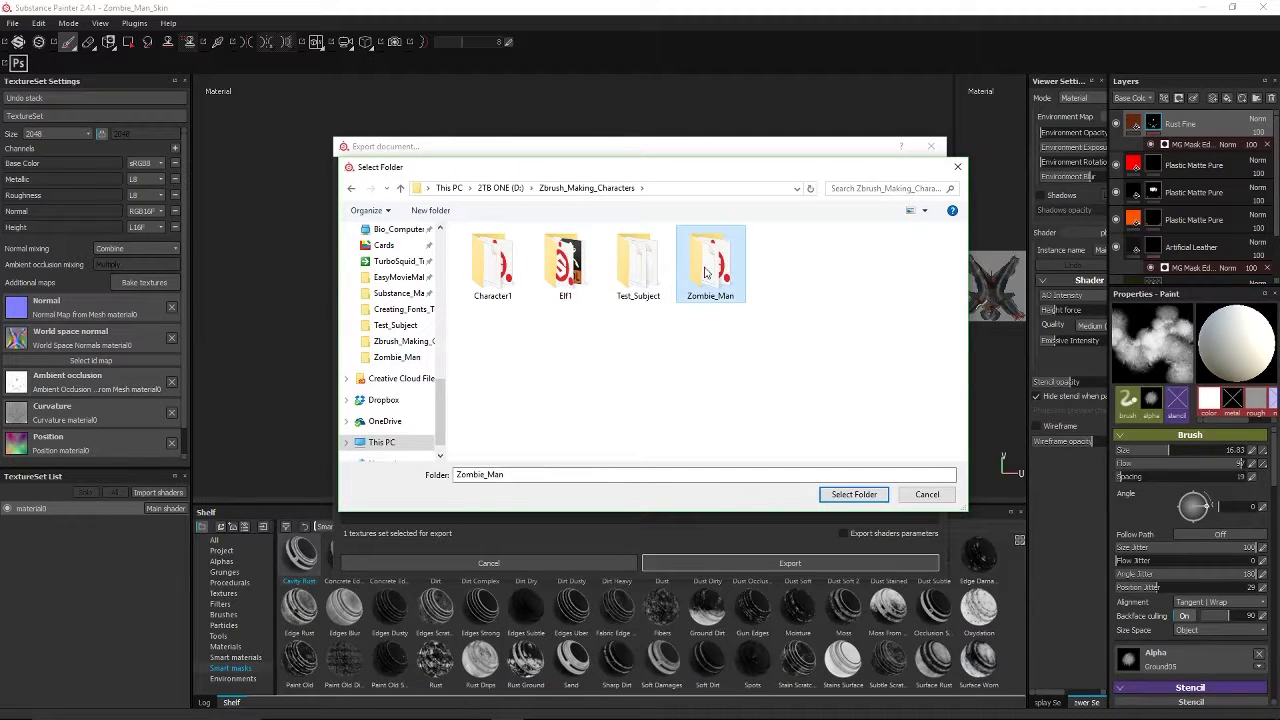
double_click(706, 268)
click(854, 494)
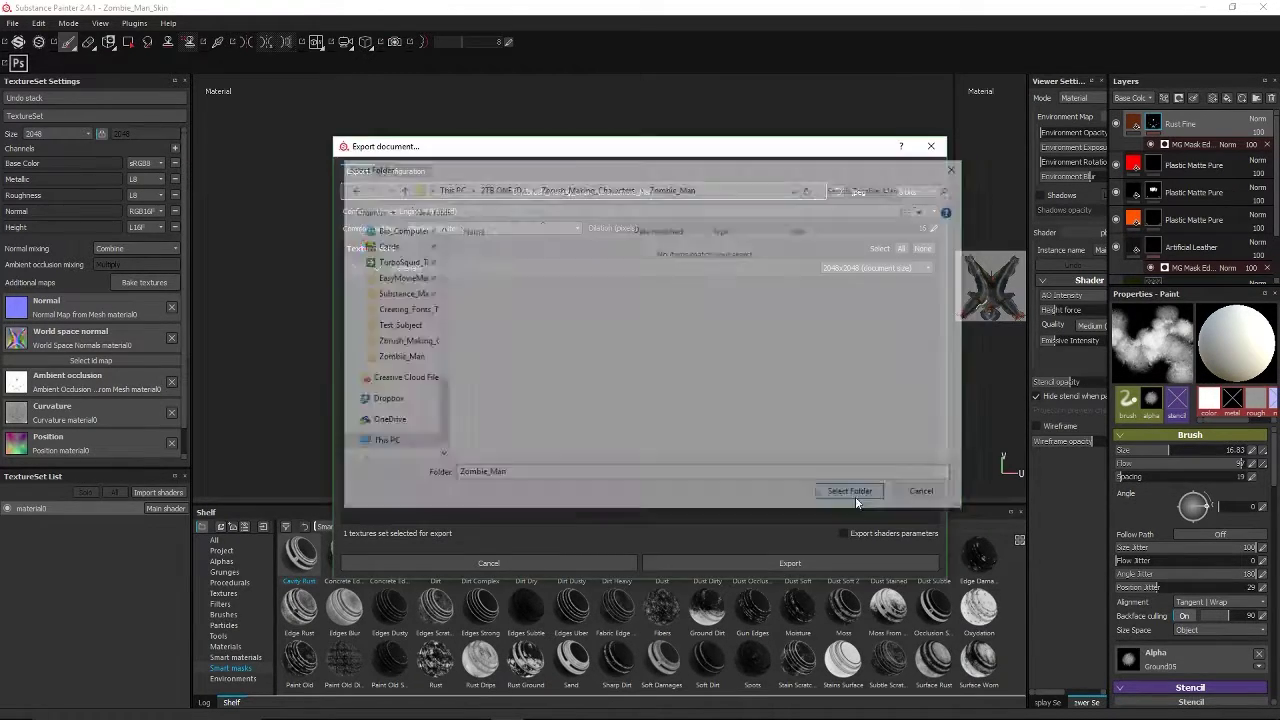
click(755, 561)
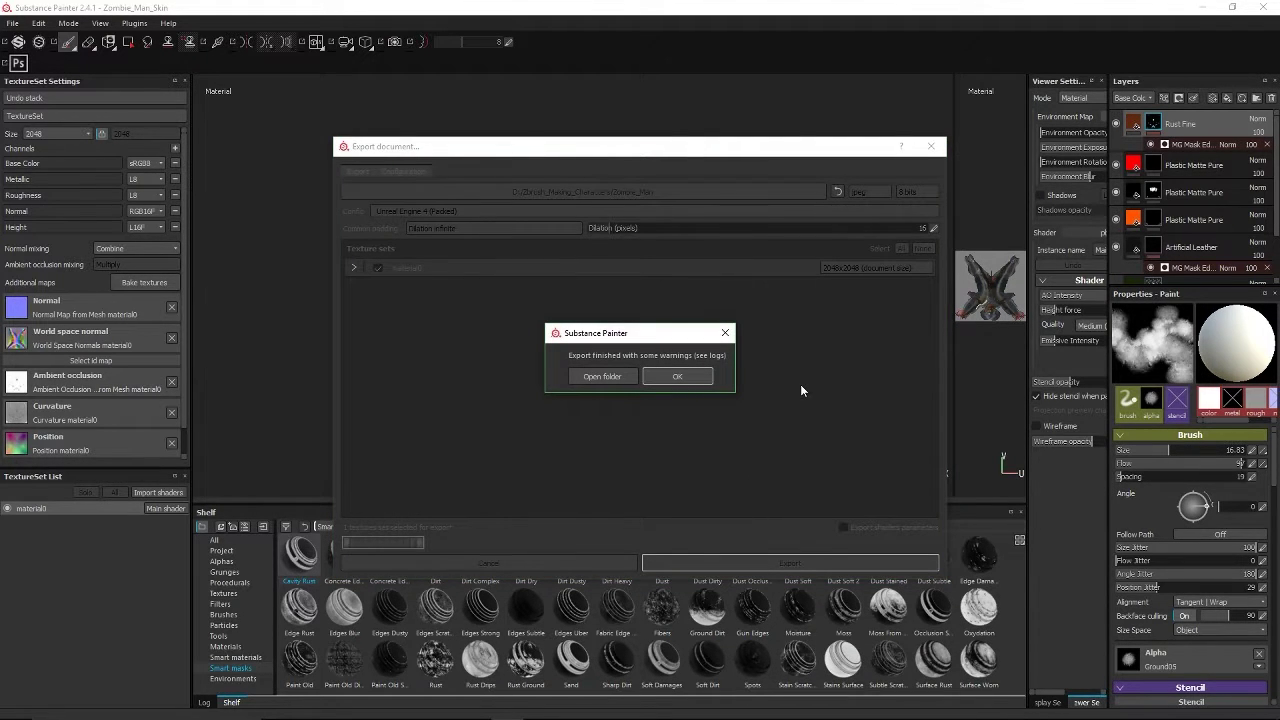
click(601, 376)
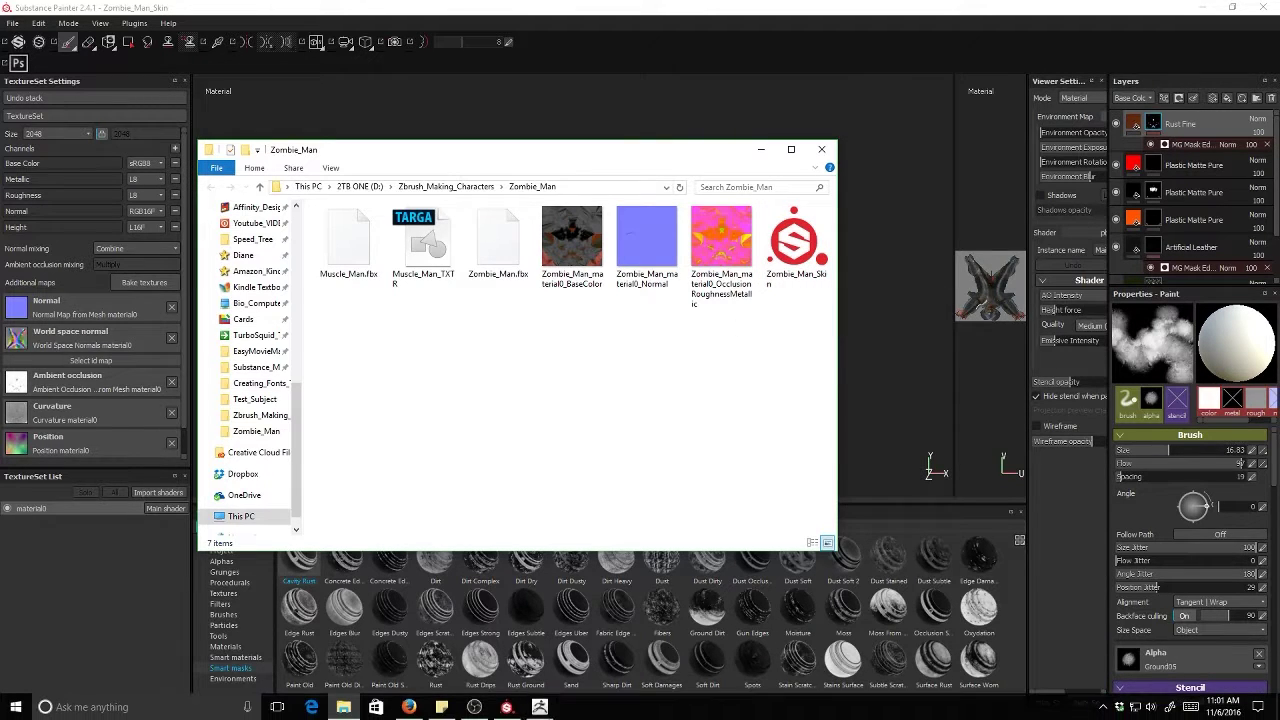
Switch to the Unreal Editor and start an import into the Muscle_Man folder, browsing to Zombie_Man under Zbrush_Making_Characters.
mouse_move(539, 706)
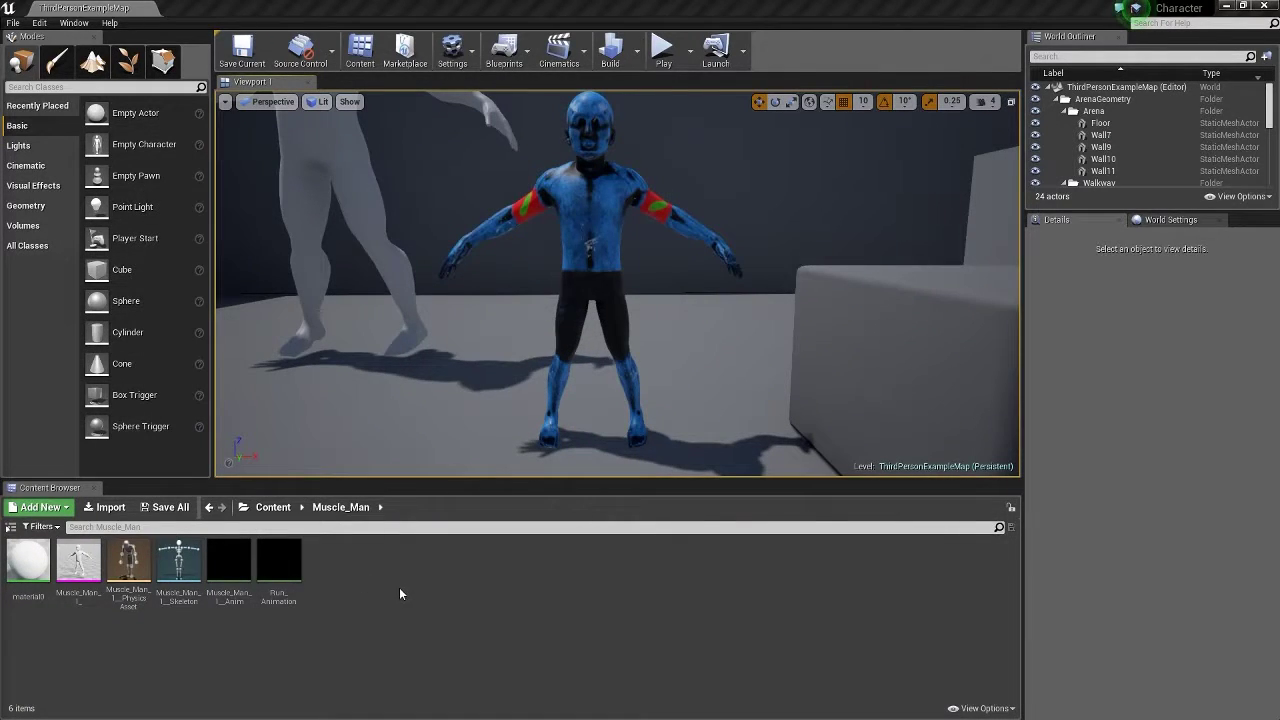
right_drag(523, 311, 637, 262)
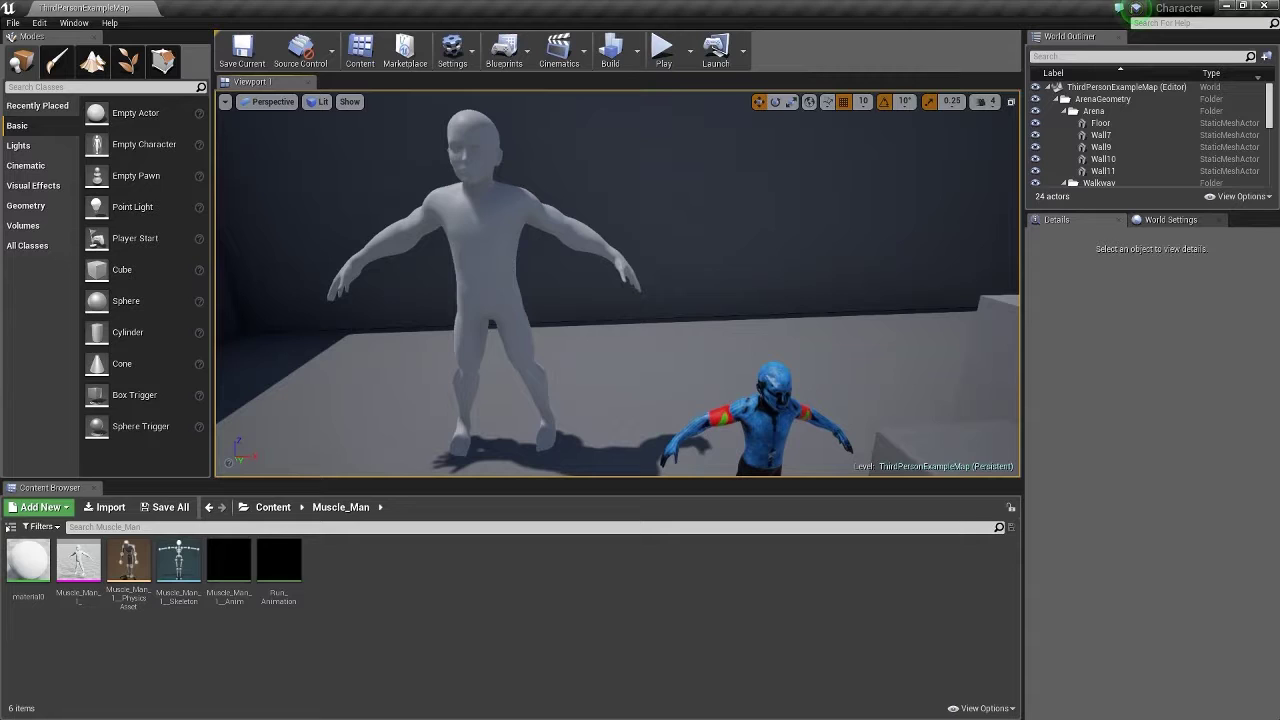
mouse_move(280, 587)
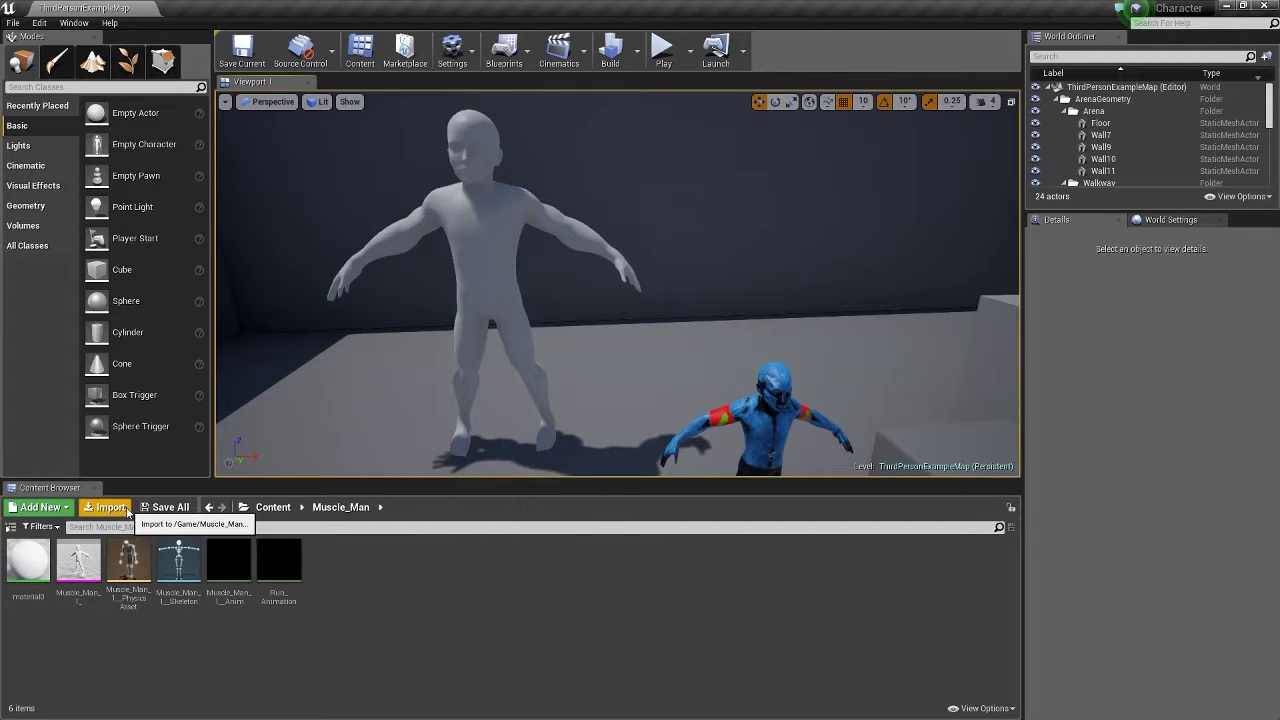
click(128, 513)
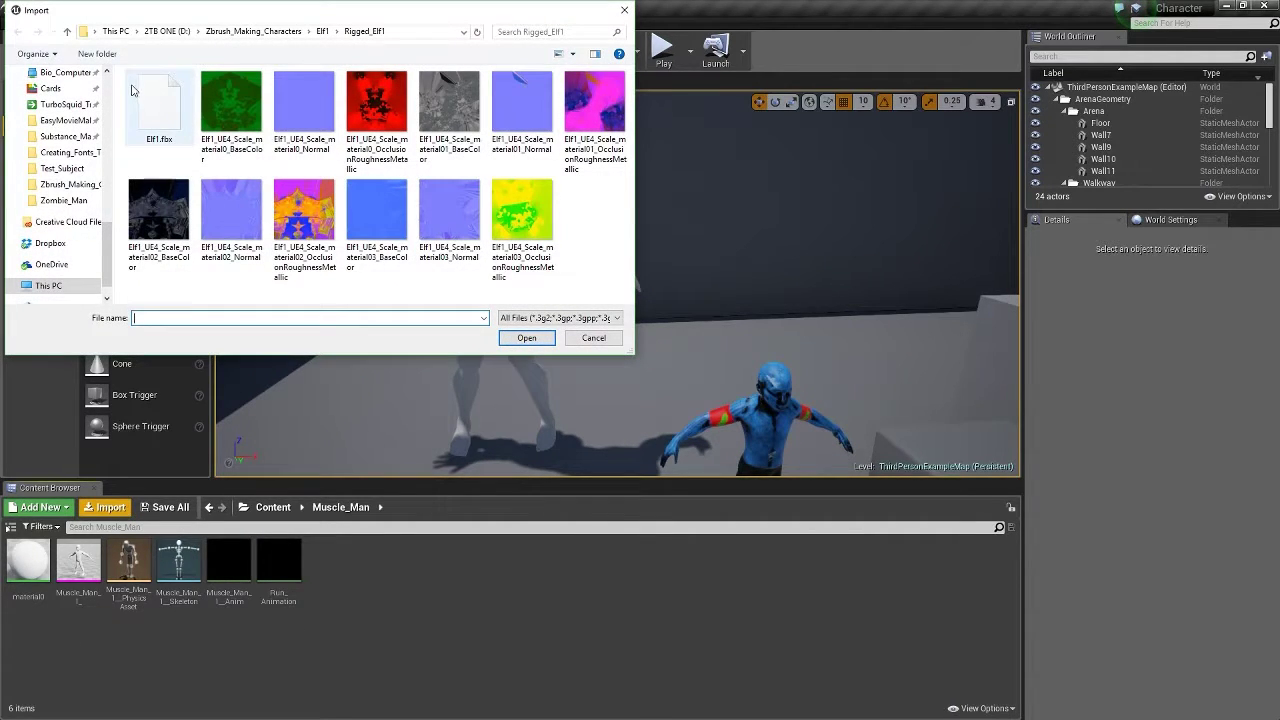
click(254, 31)
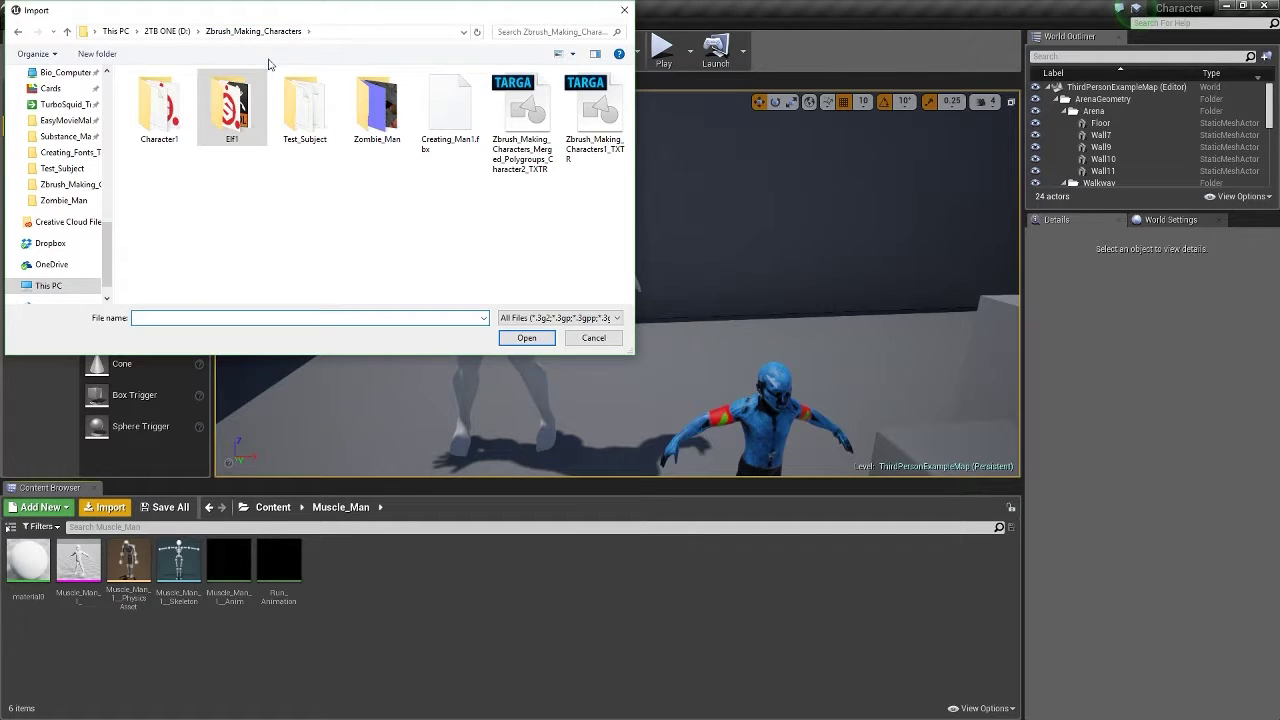
double_click(370, 113)
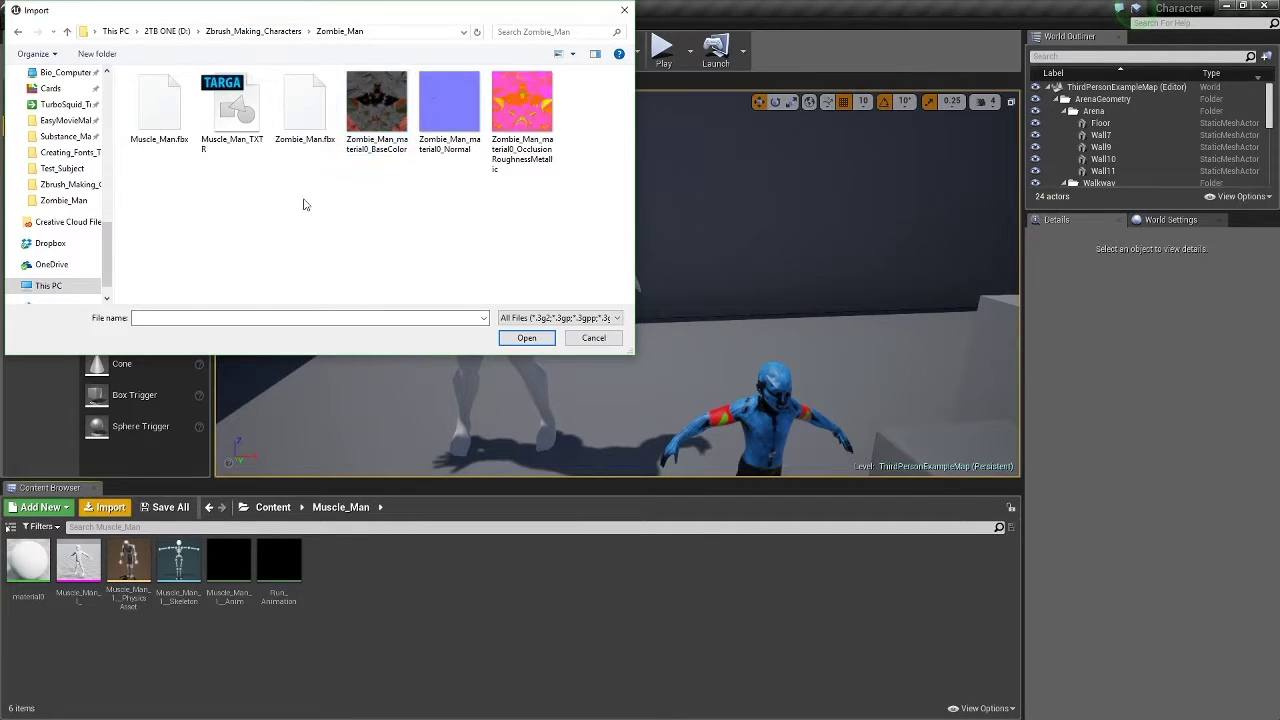
Import the Zombie_Man_material0 BaseColor, Normal and OcclusionRoughnessMetallic textures, accepting the normal map setting.
click(310, 117)
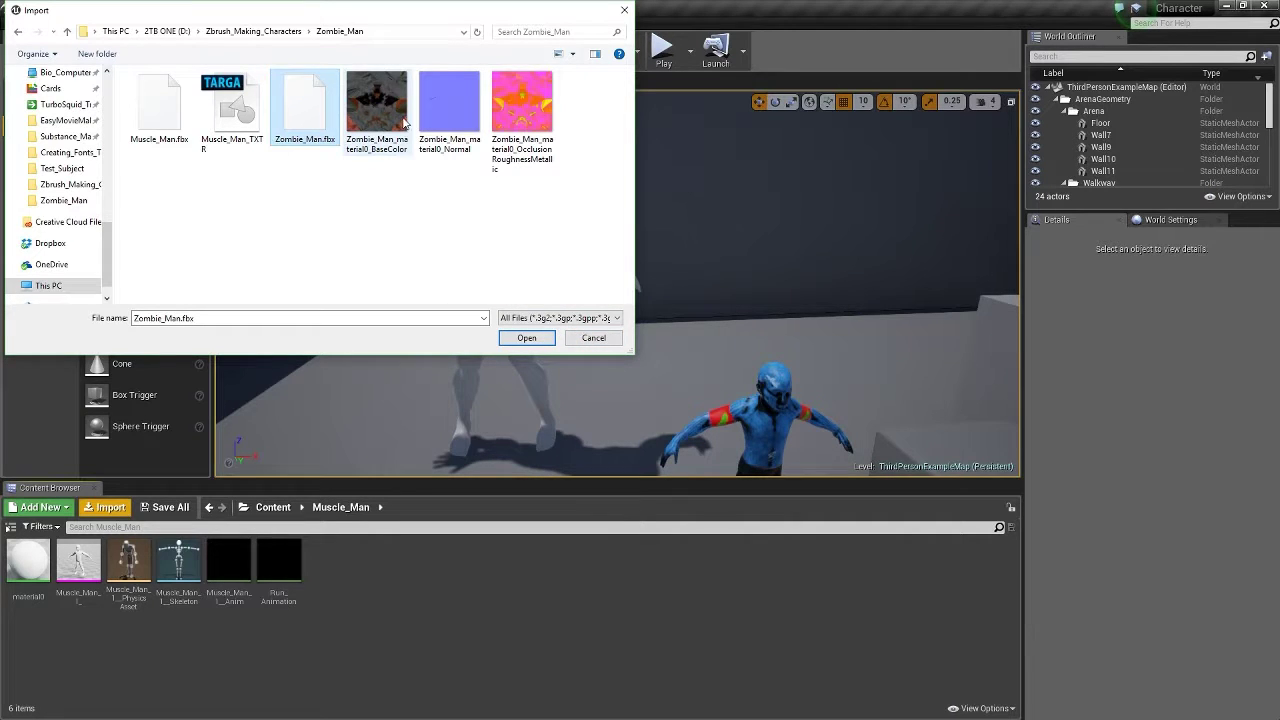
click(395, 122)
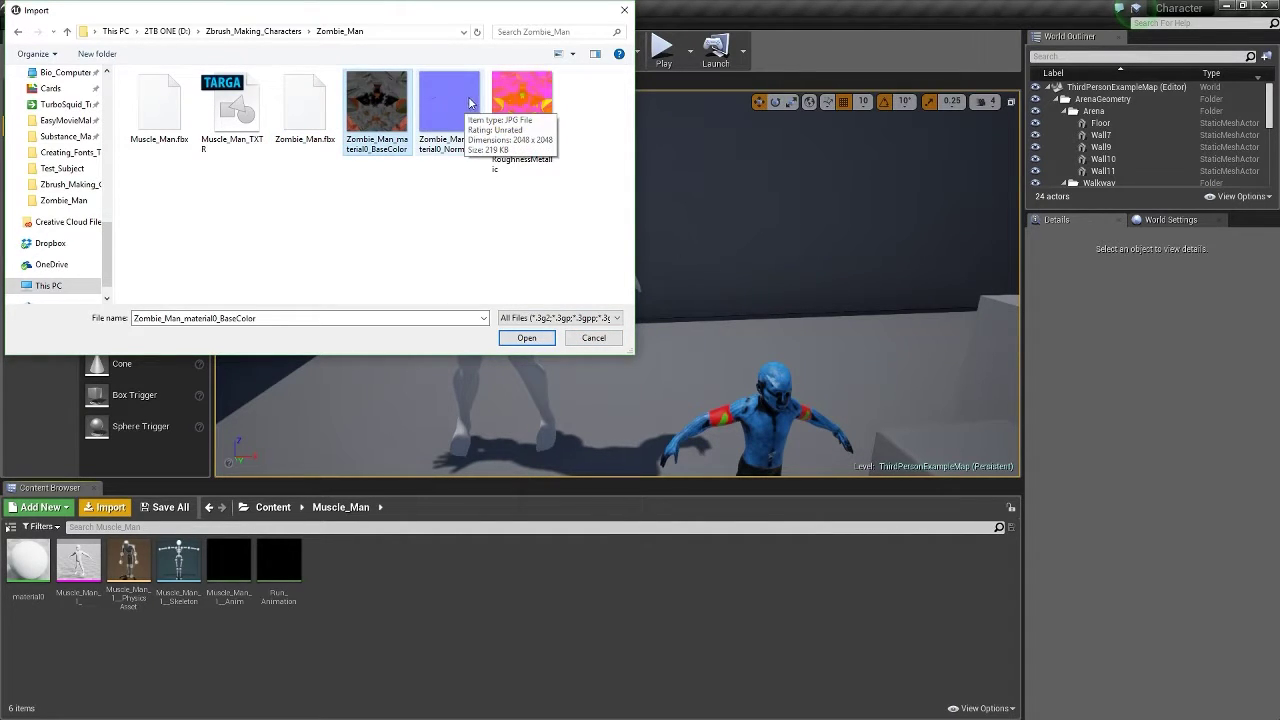
shift+click(511, 108)
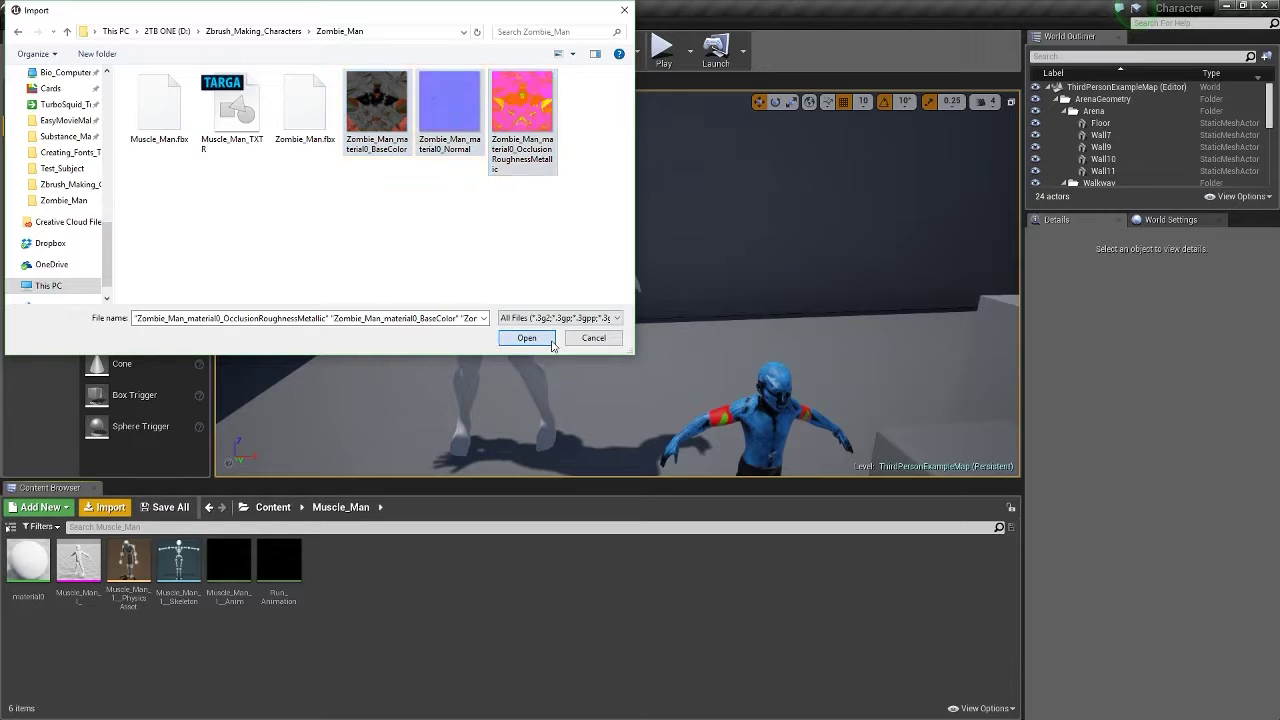
click(527, 338)
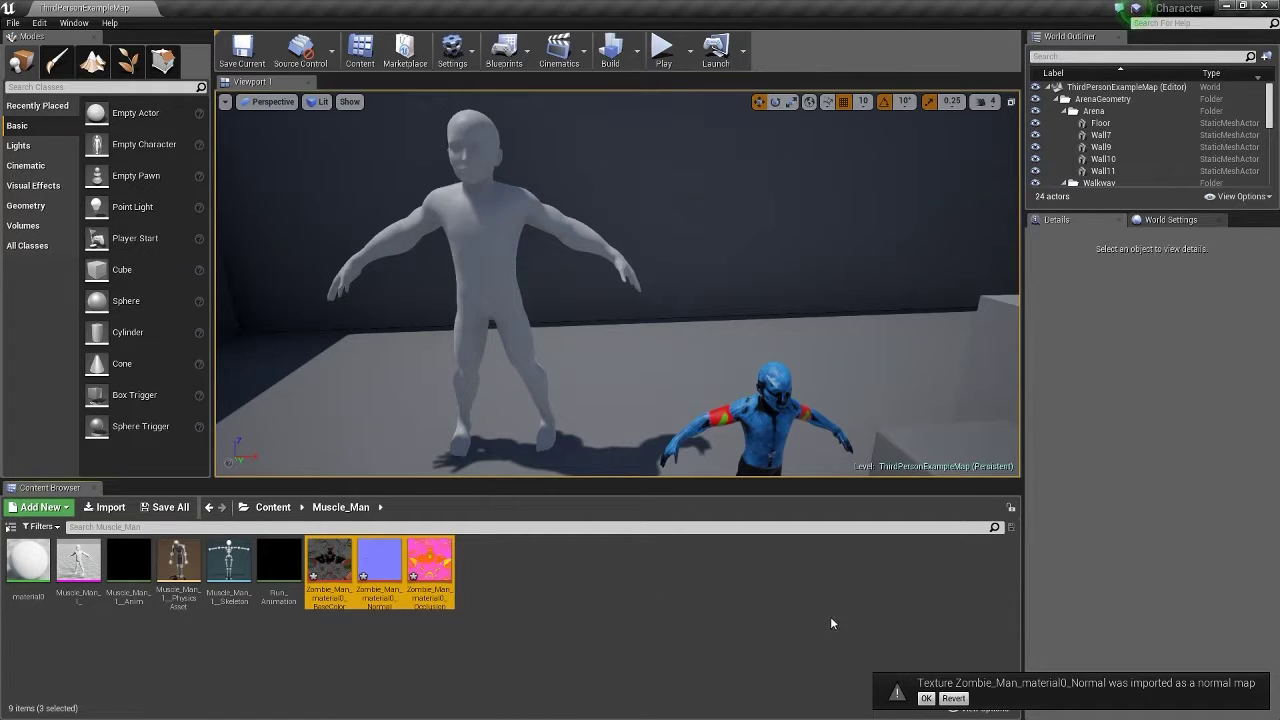
click(926, 698)
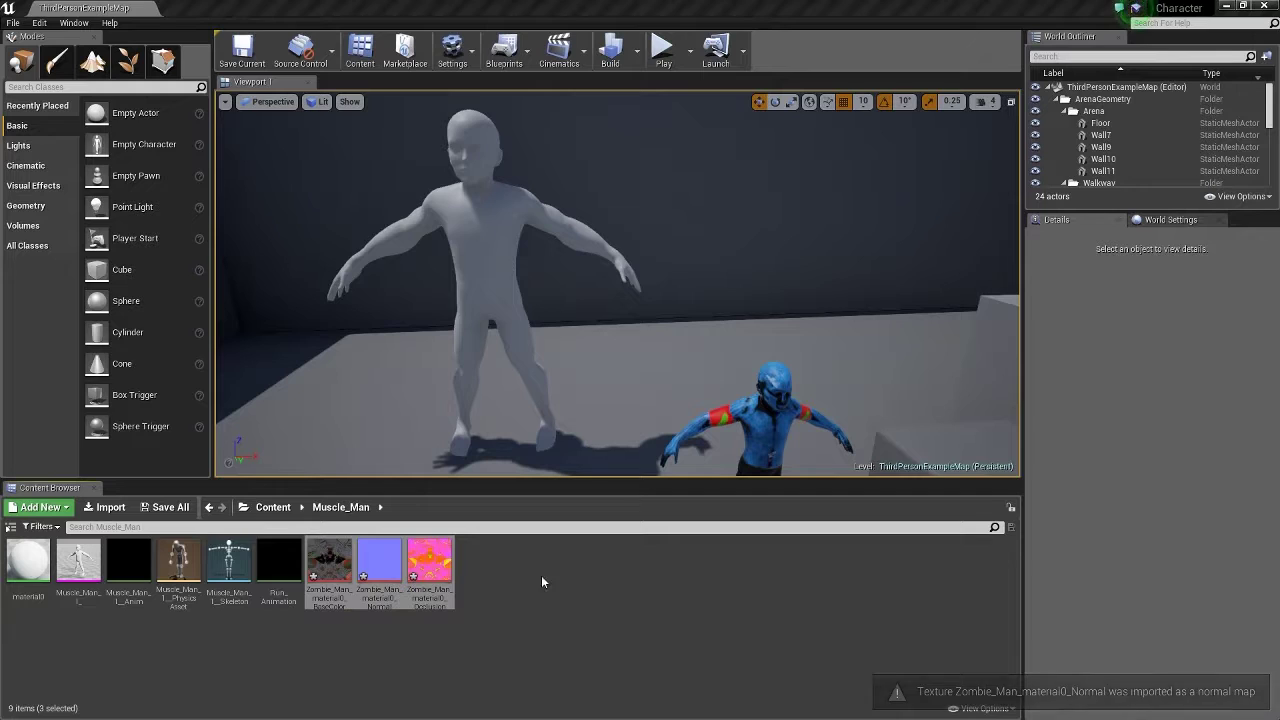
click(568, 584)
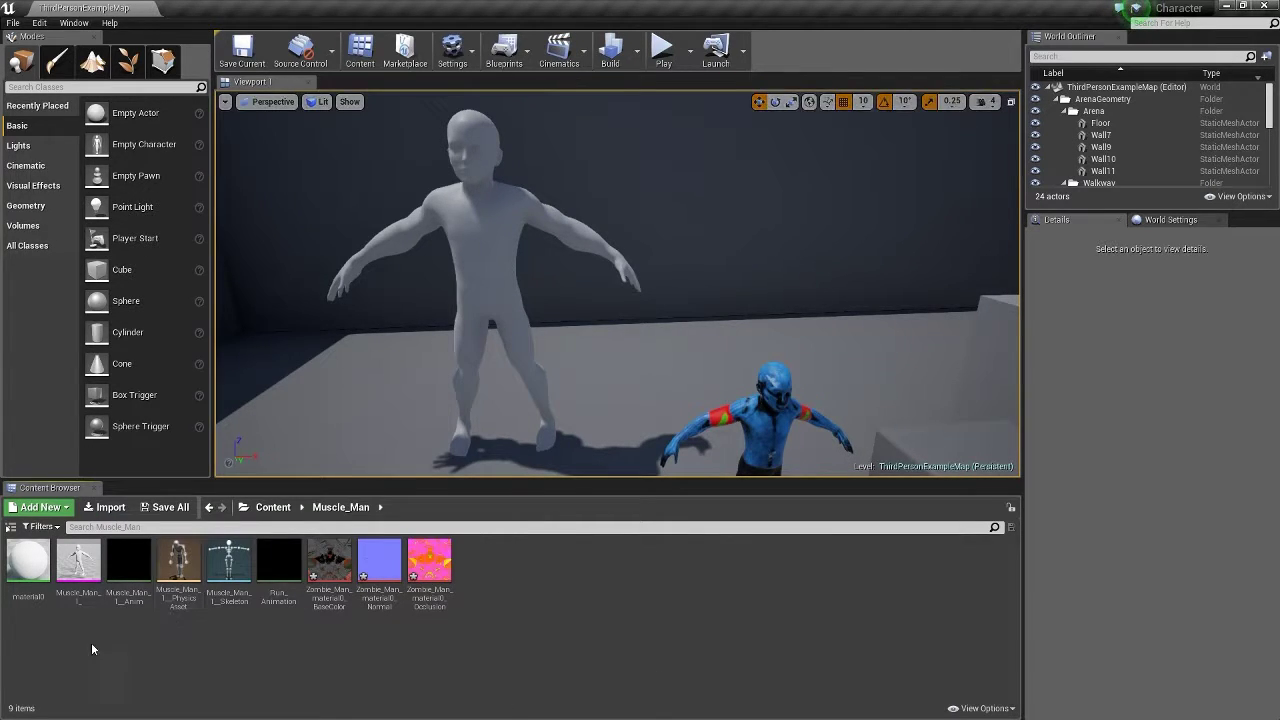
Import Zombie_Man.fbx into the Muscle_Man folder as a skeletal mesh with no existing skeleton assigned.
mouse_move(75, 573)
mouse_move(135, 554)
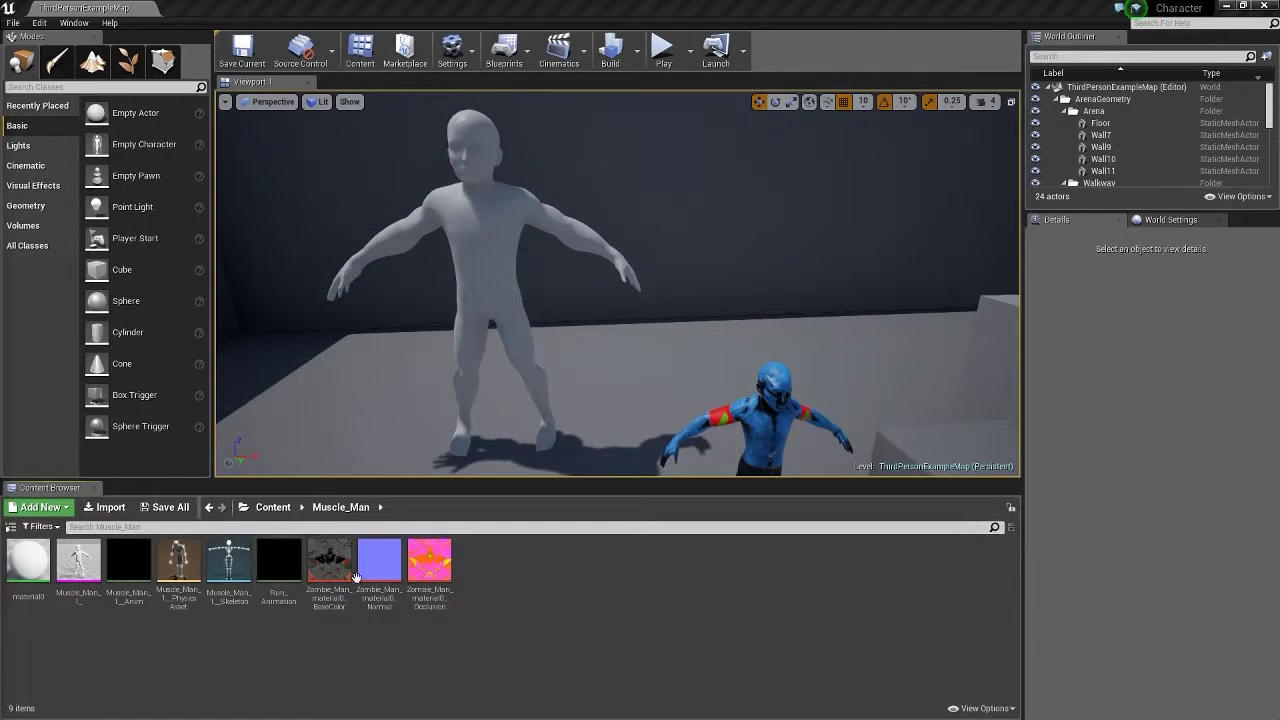
click(110, 507)
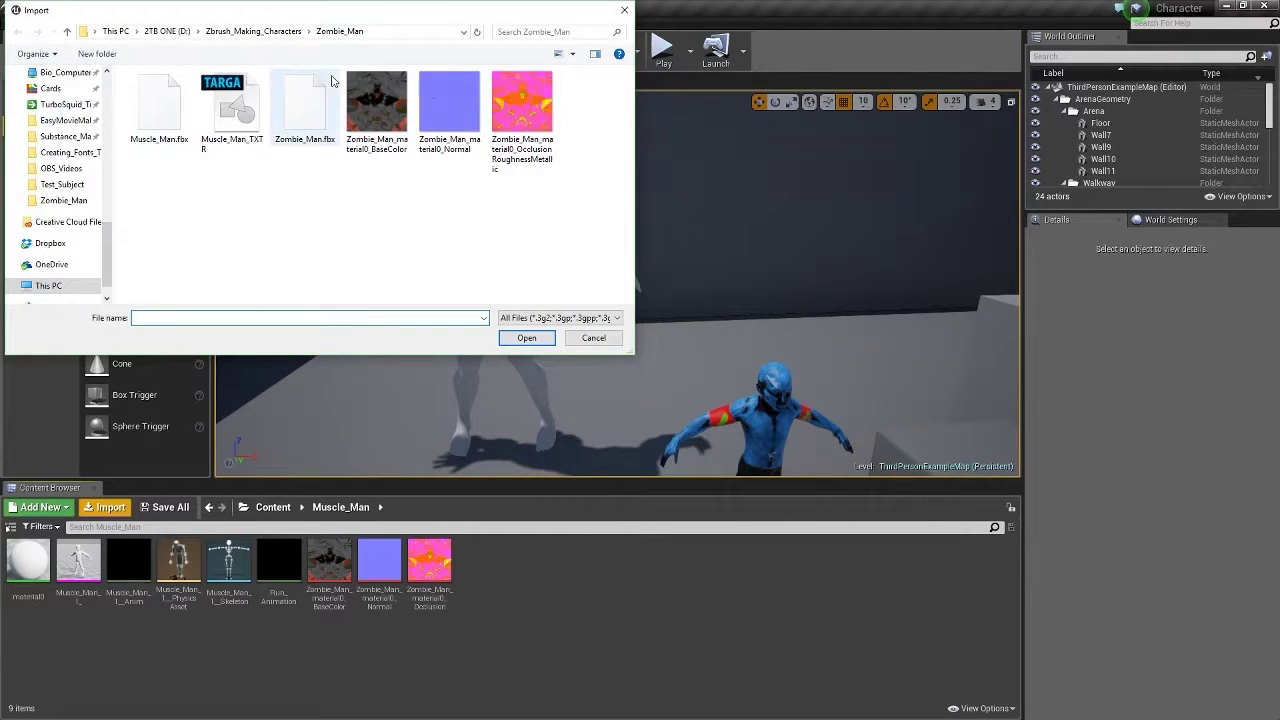
click(321, 118)
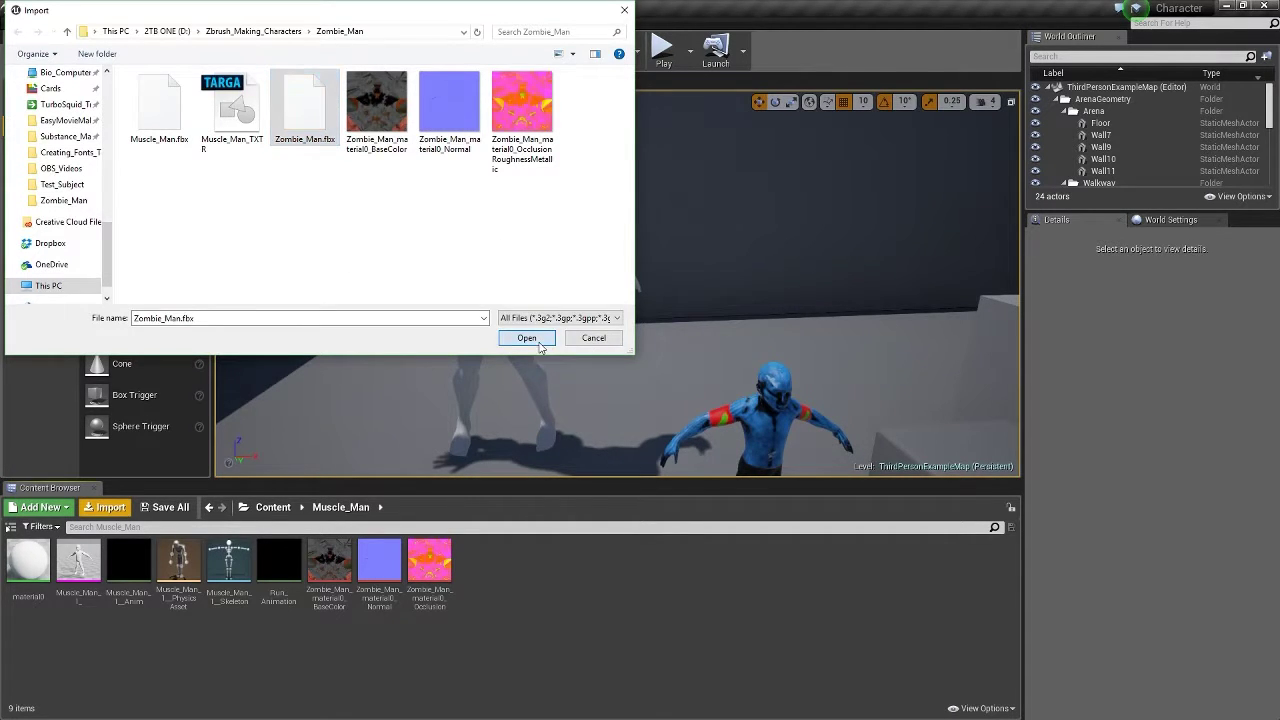
click(538, 342)
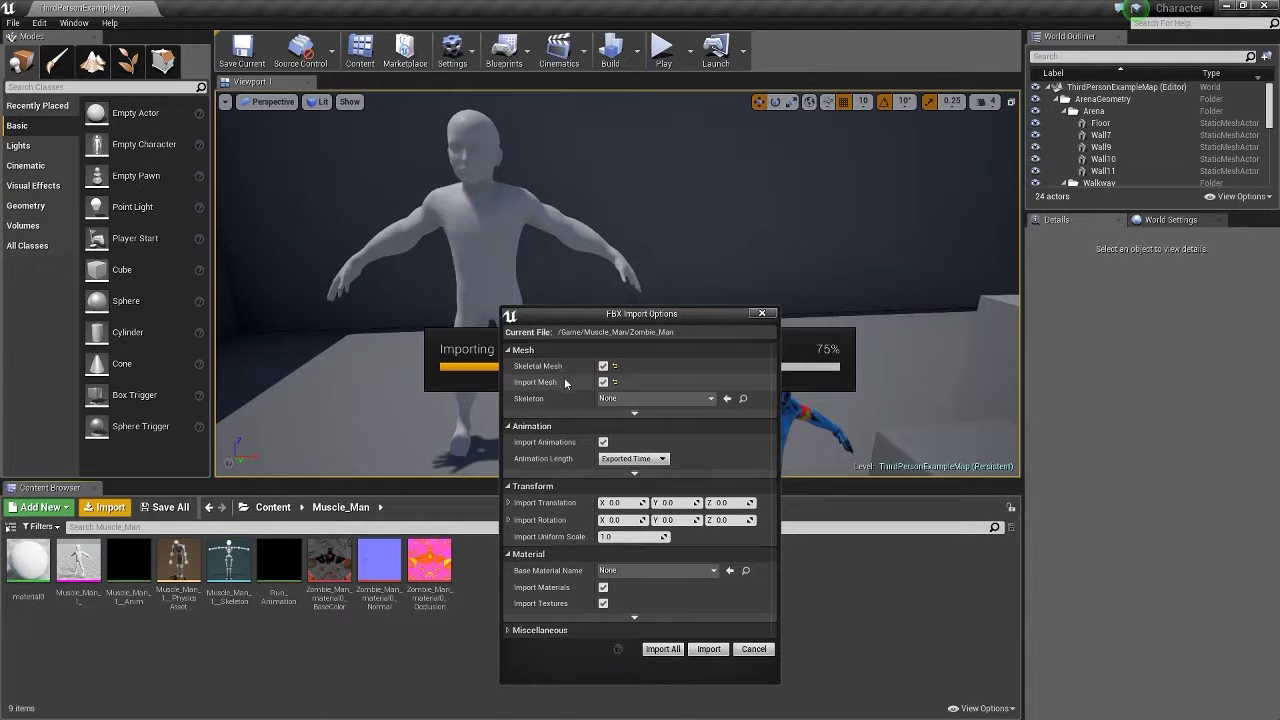
click(706, 649)
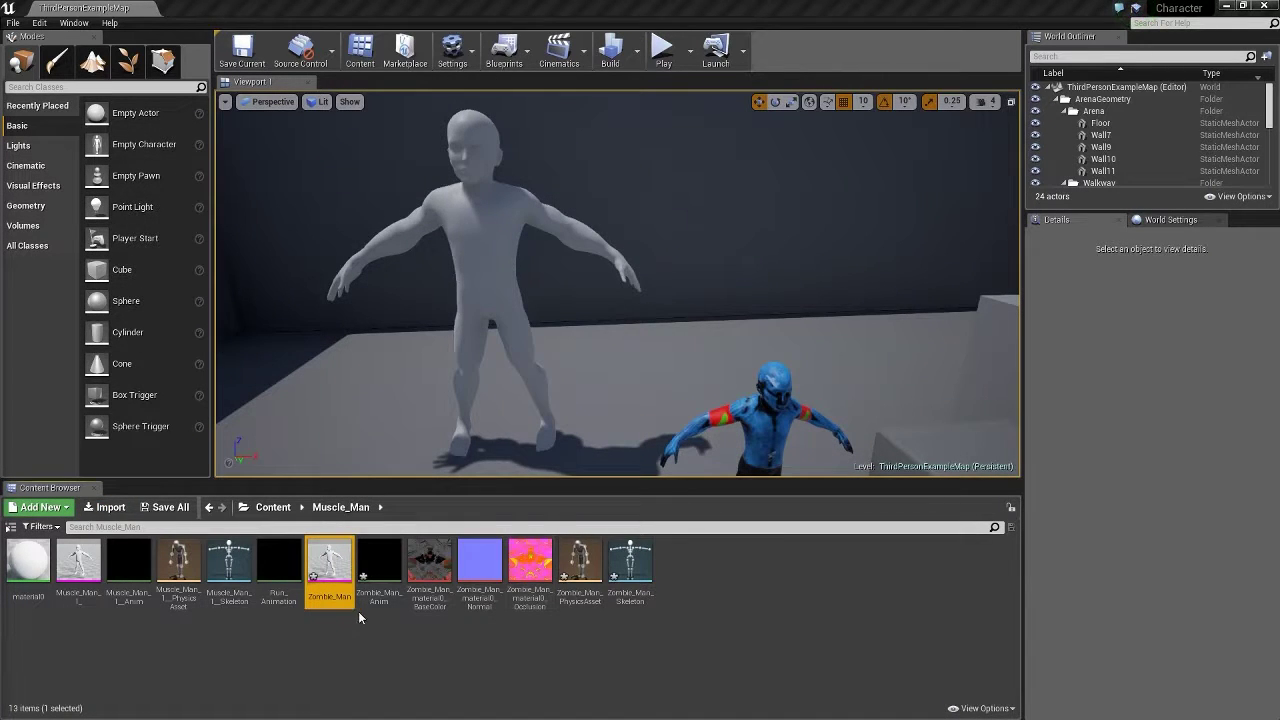
mouse_move(390, 604)
Create a new material named Zombie_Man_Skin in the Muscle_Man folder.
right_click(700, 609)
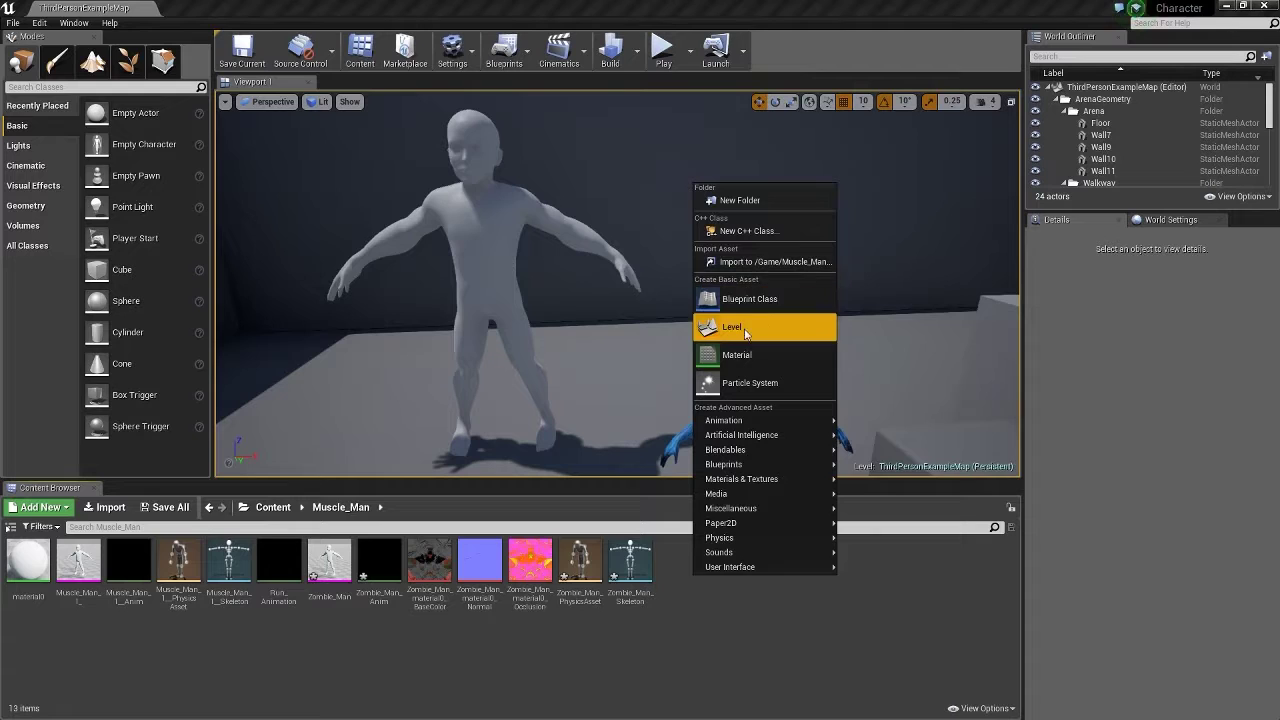
click(736, 357)
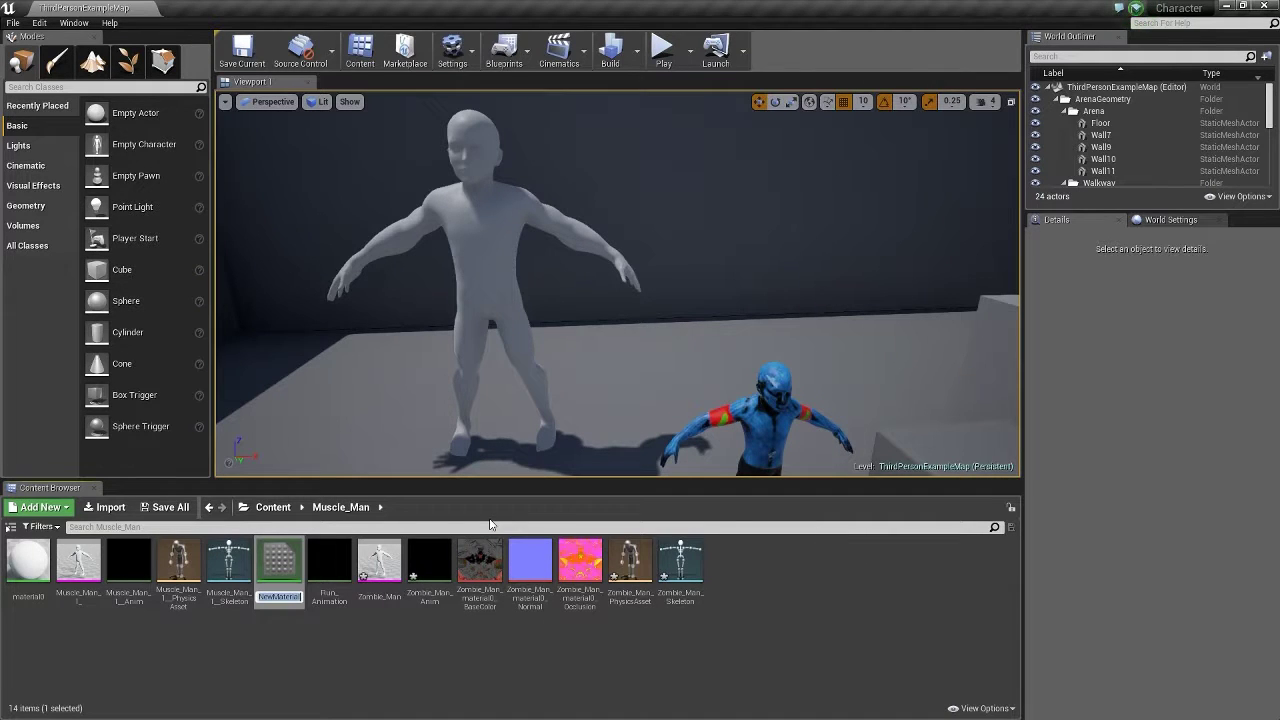
text(Zombie)
text(_Man)
text(_Skin)
key(Return)
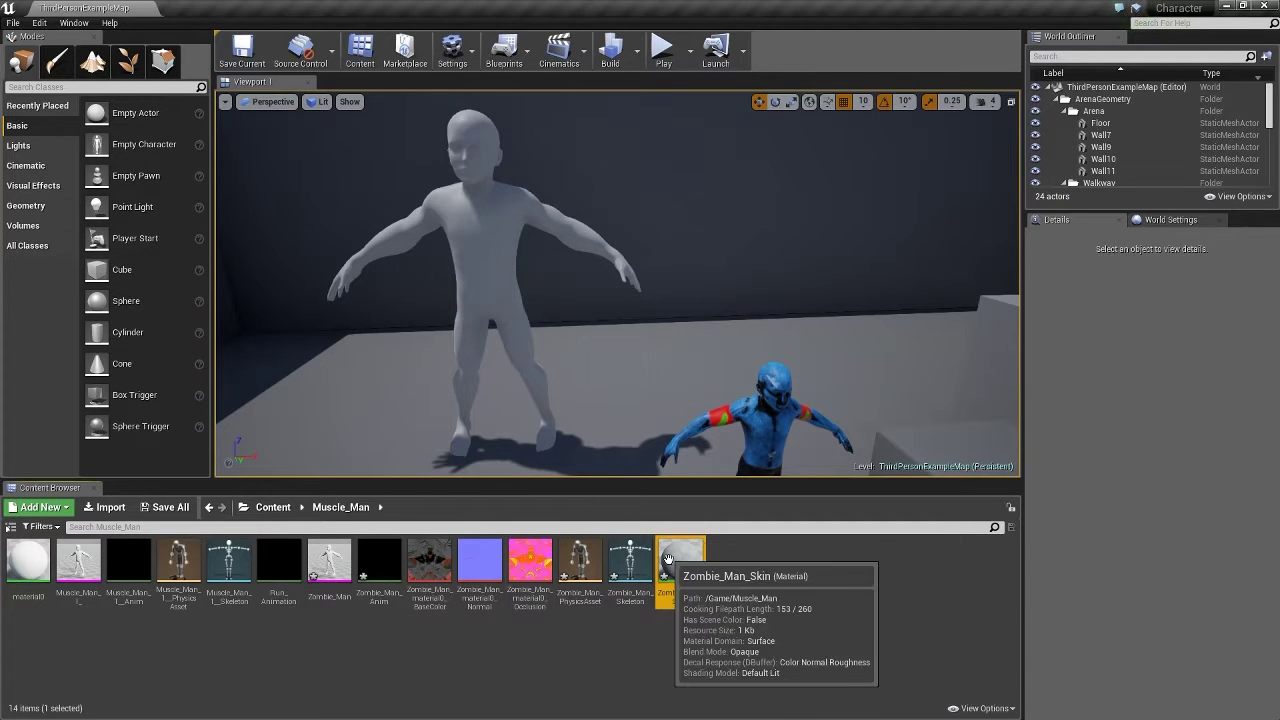
Open the Zombie_Man_Skin material for editing and arrange its window so the imported textures stay reachable beside it.
double_click(670, 566)
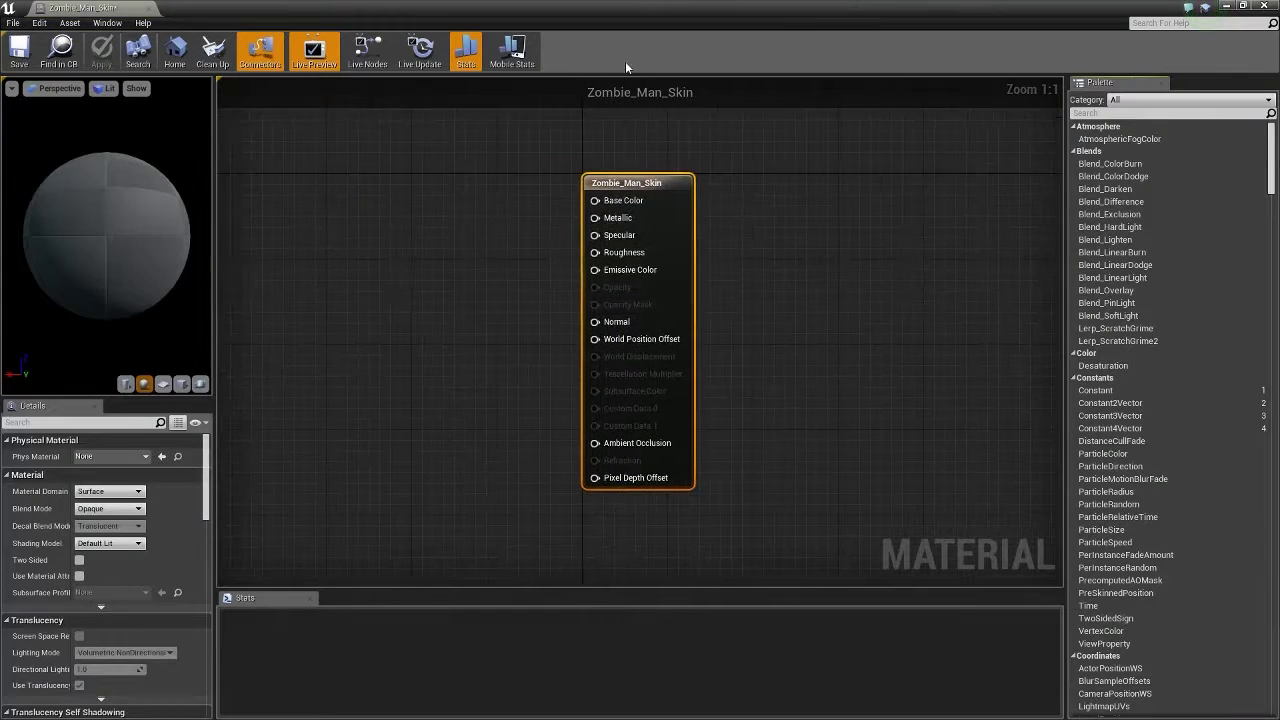
double_click(661, 8)
drag(610, 110, 1275, 6)
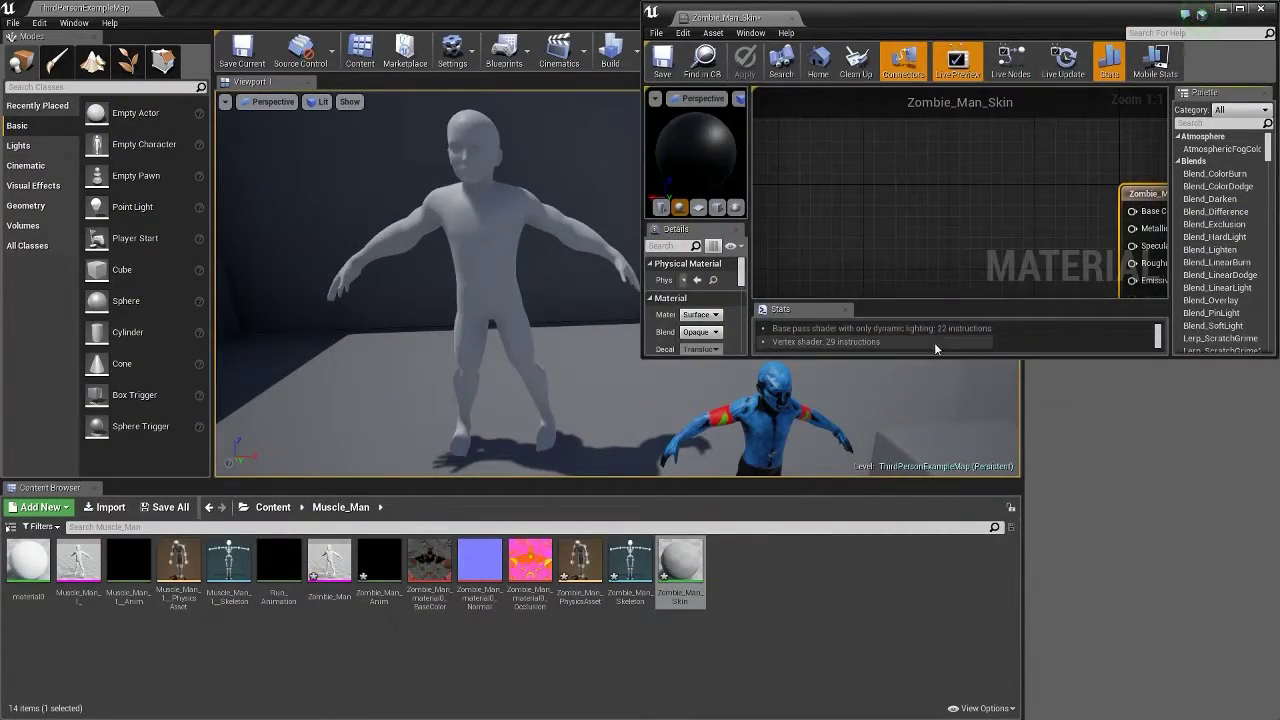
drag(921, 358, 997, 694)
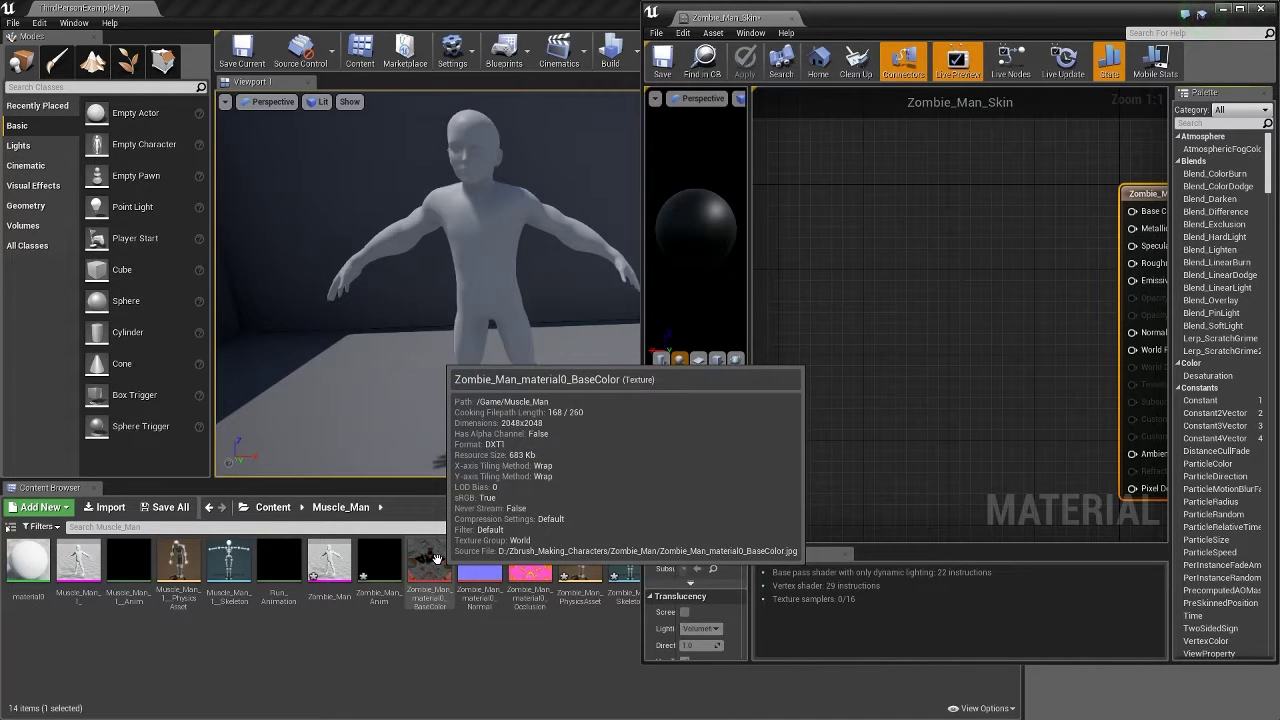
Add the Zombie_Man BaseColor texture to the material graph and connect it to the Base Color input.
drag(435, 557, 950, 156)
drag(1030, 179, 908, 233)
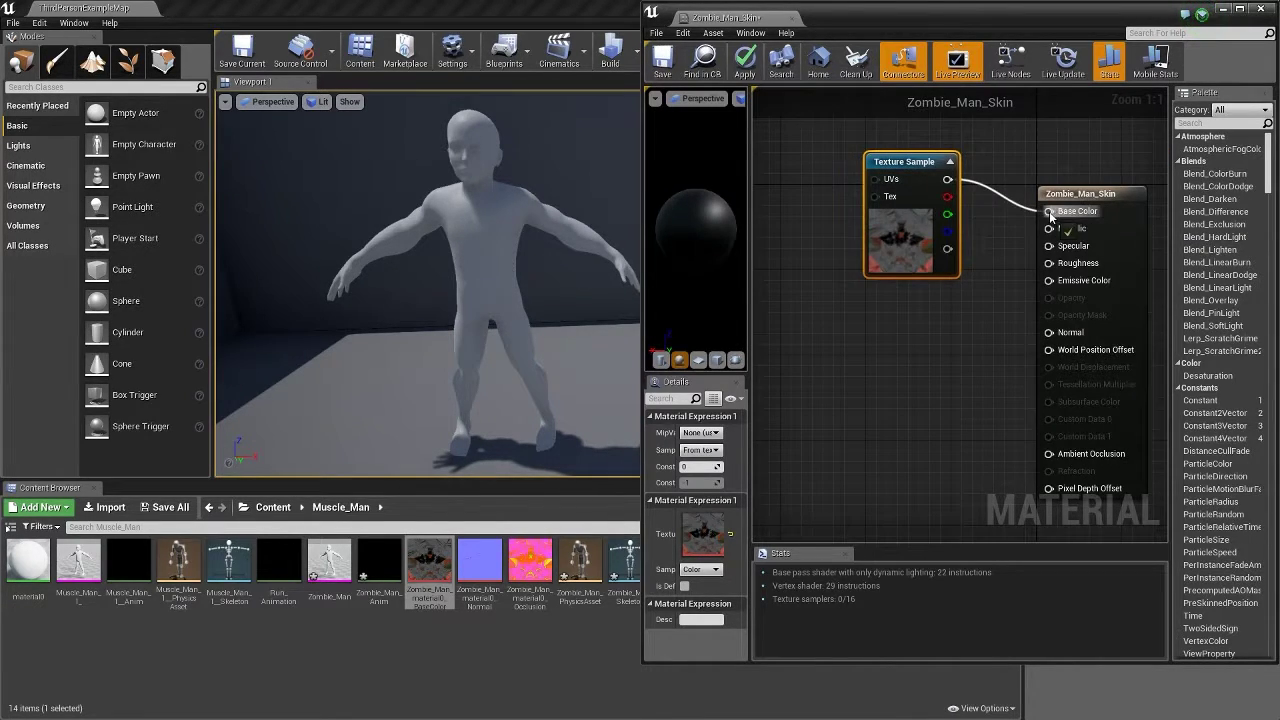
drag(1050, 215, 1050, 213)
drag(906, 160, 897, 118)
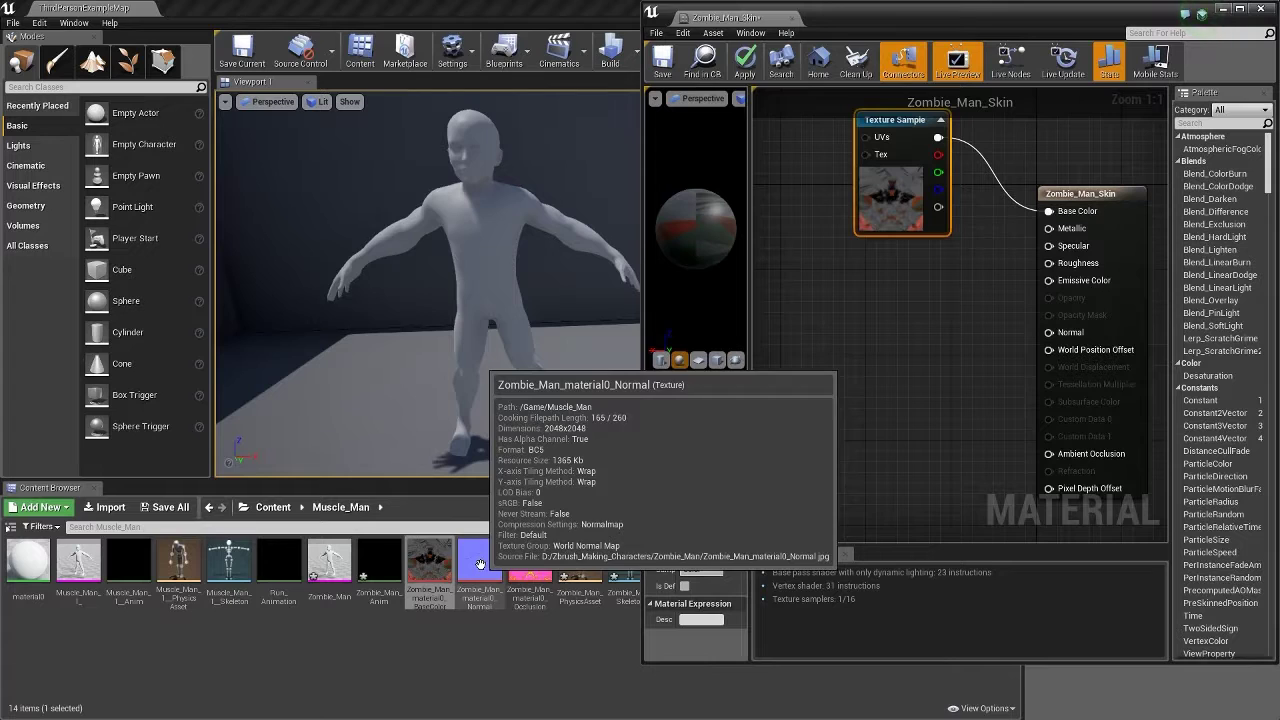
Add the Normal and OcclusionRoughnessMetallic textures, connect them to Normal and Ambient Occlusion respectively, and apply the material.
drag(480, 565, 1050, 334)
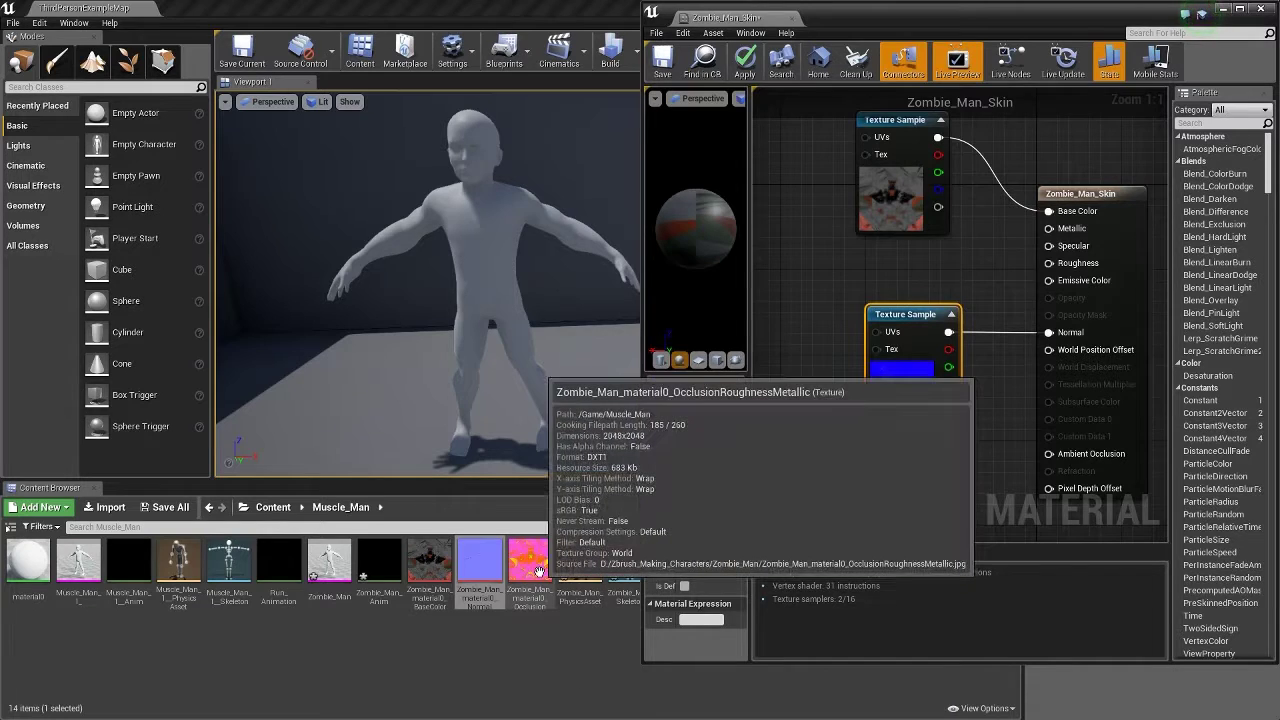
drag(528, 568, 862, 493)
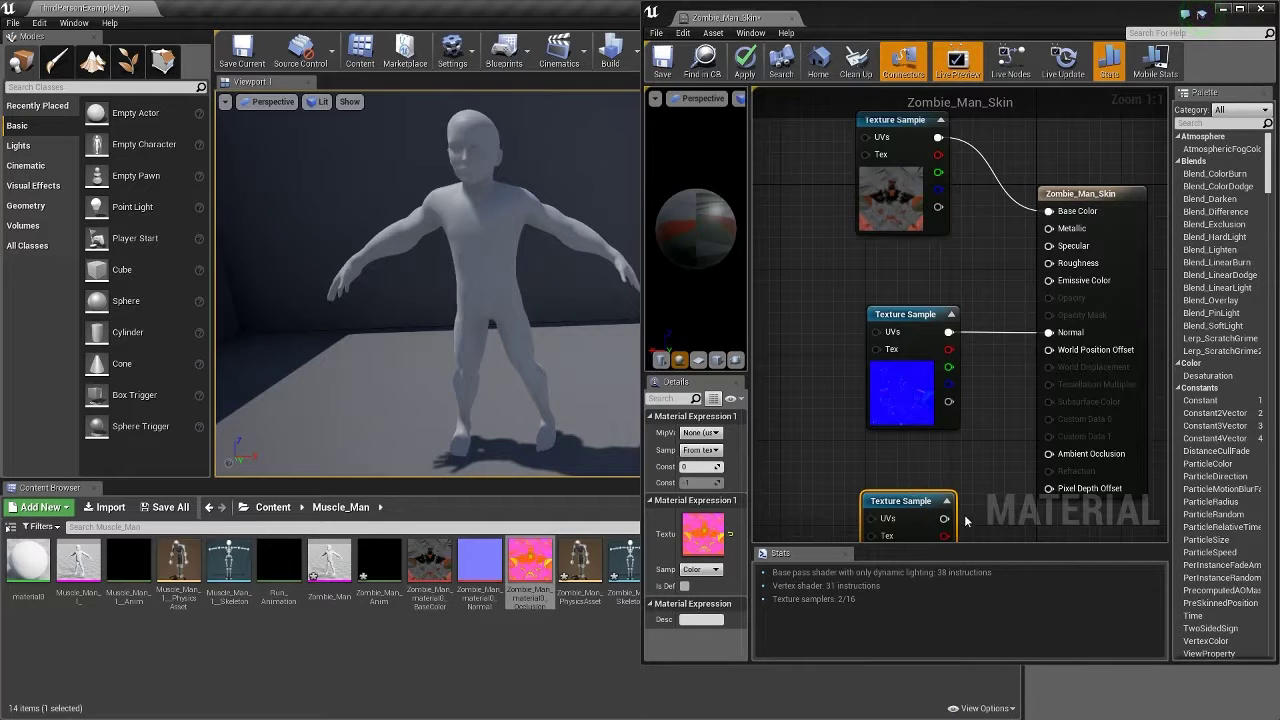
drag(944, 518, 1049, 454)
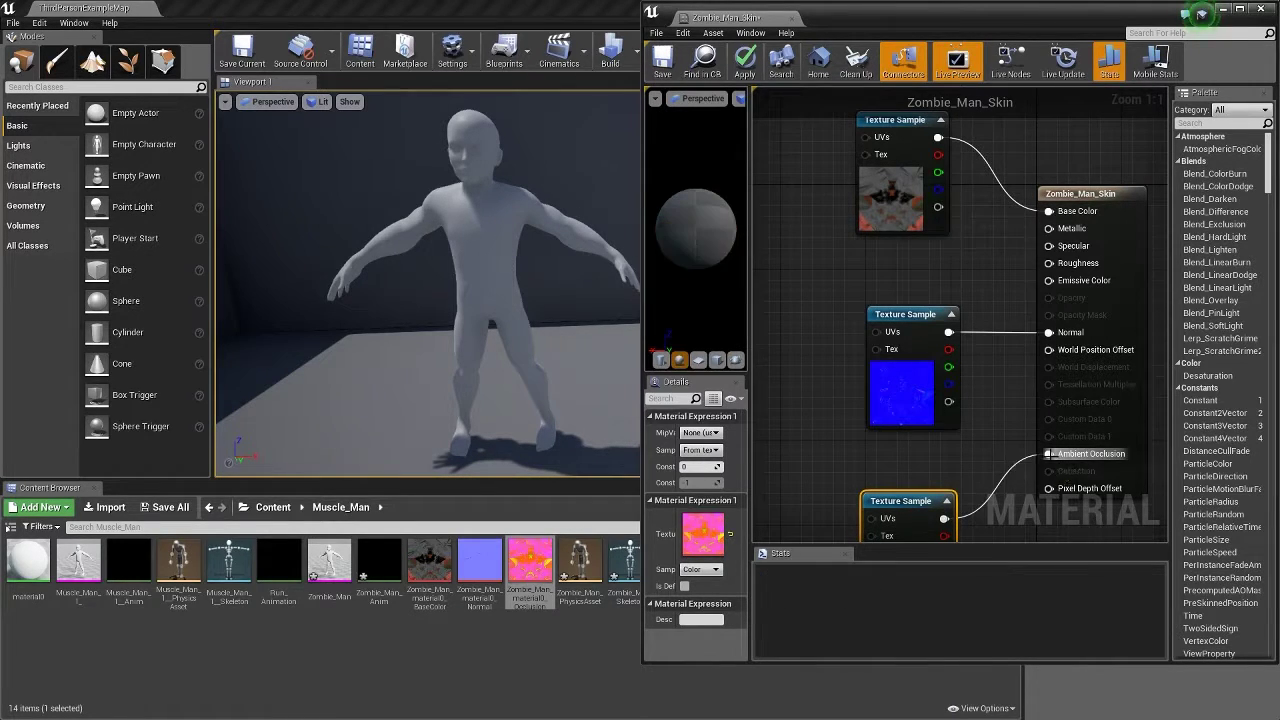
click(744, 58)
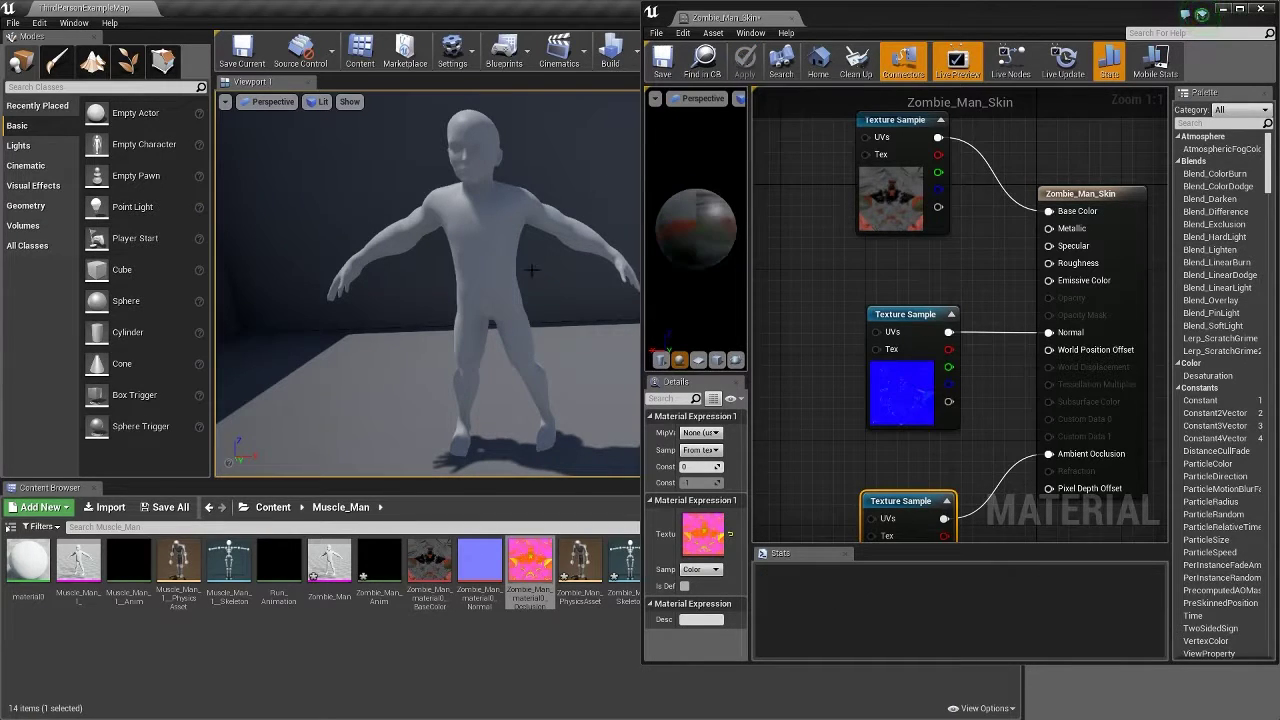
Open the Zombie_Man skeletal mesh and place its editor window side by side with the separate Zombie_Man_Skin material editor.
double_click(336, 568)
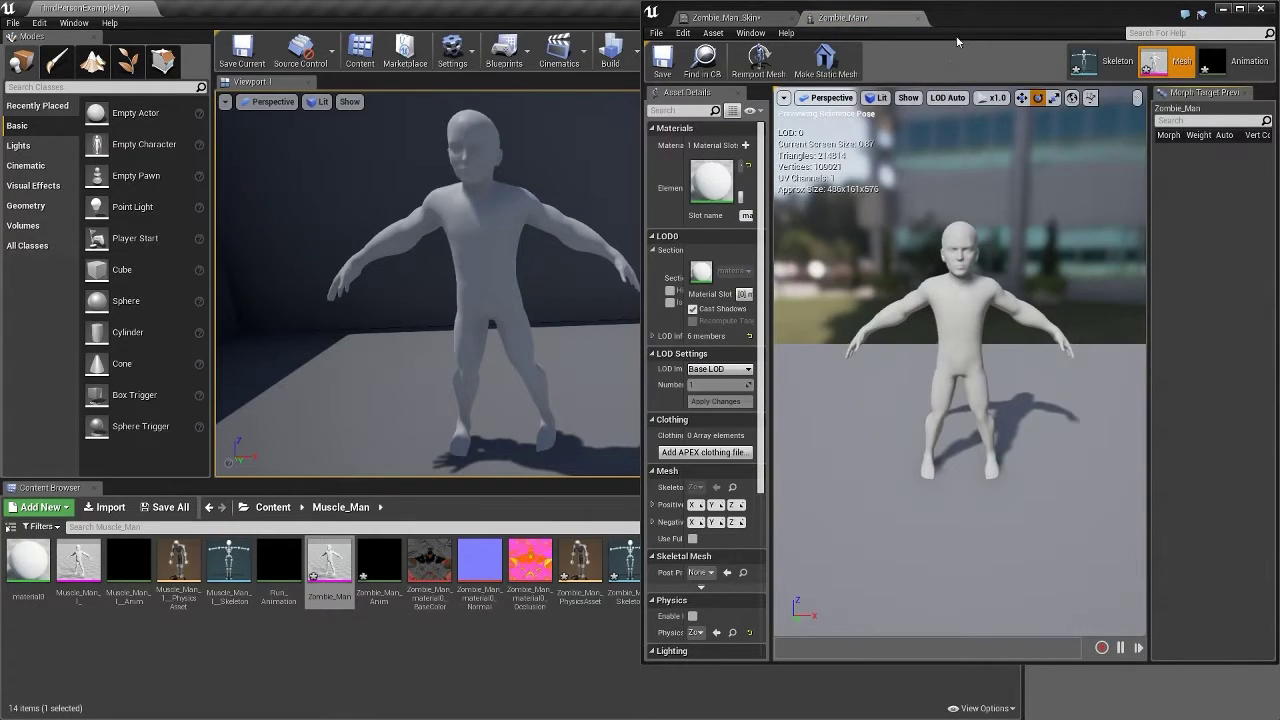
drag(957, 41, 493, 88)
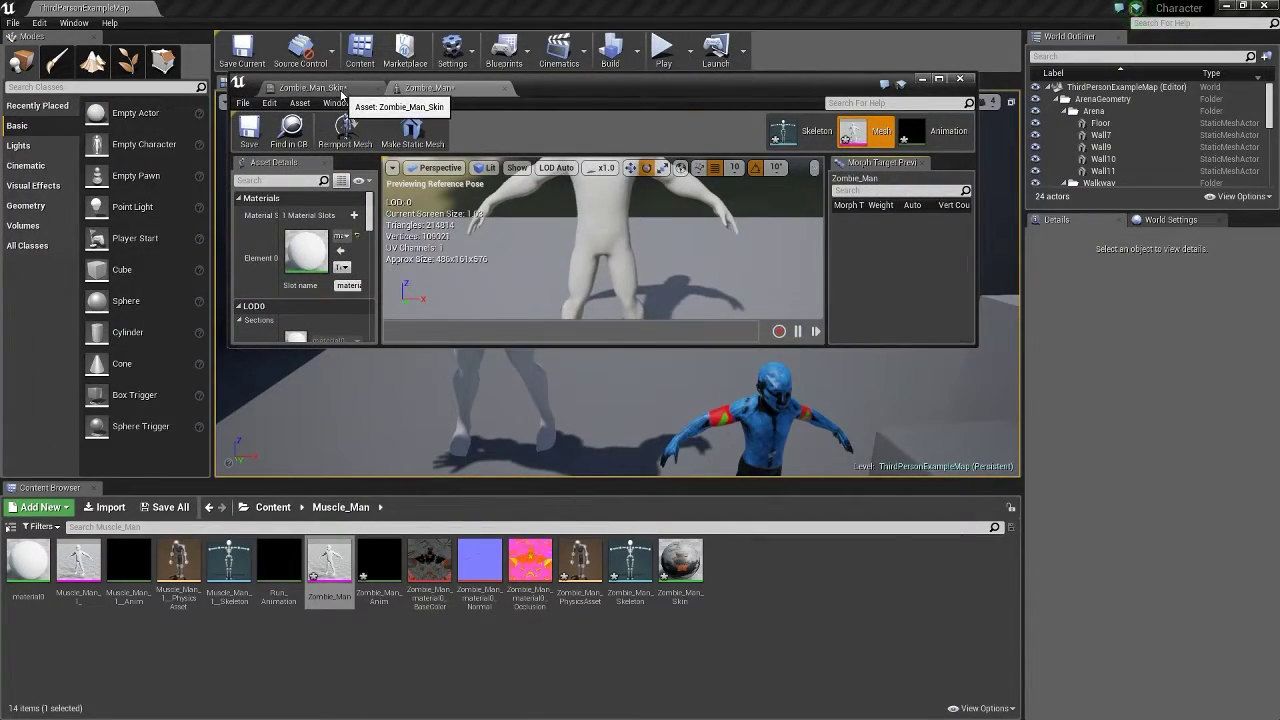
drag(347, 86, 491, 218)
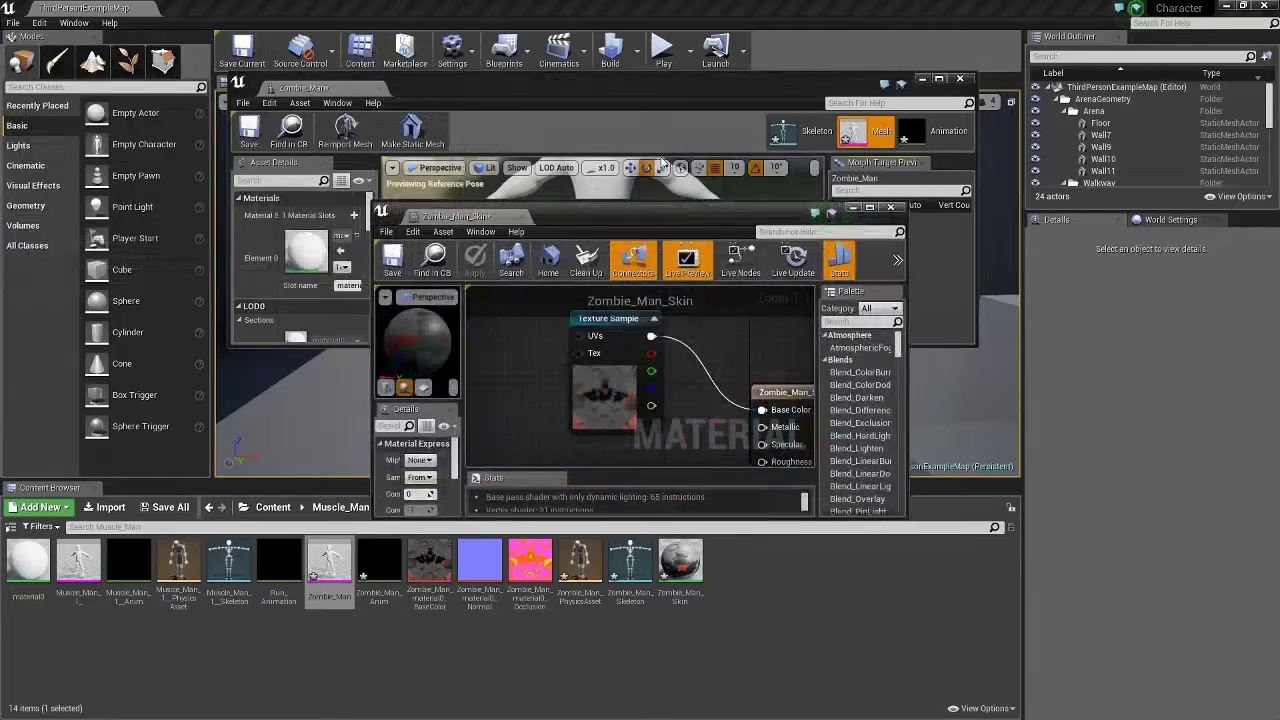
drag(711, 211, 3, 3)
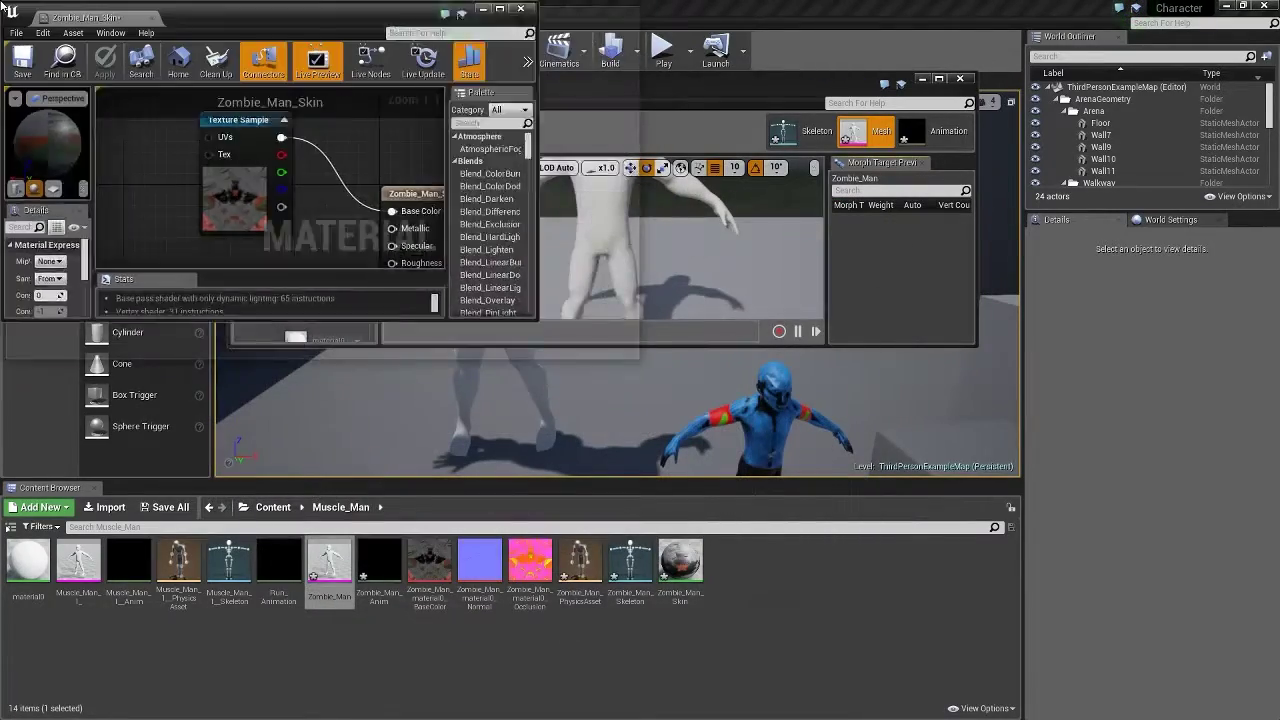
drag(756, 97, 1278, 2)
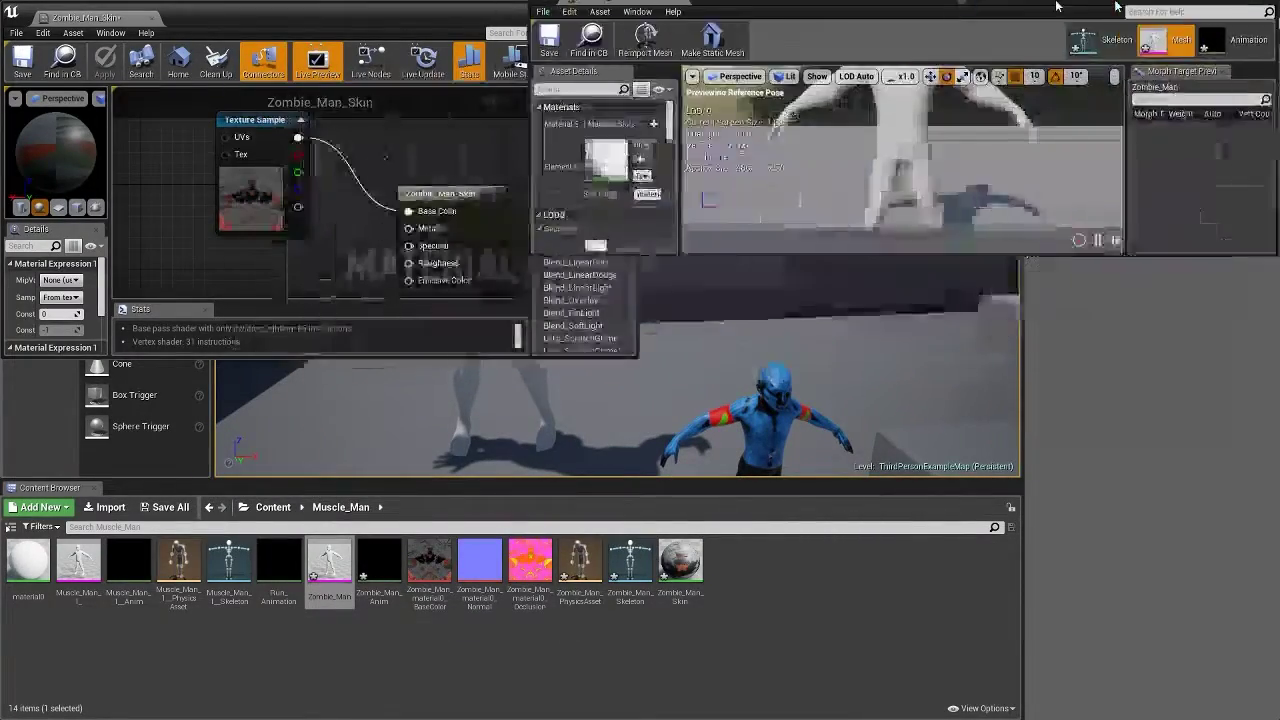
double_click(546, 360)
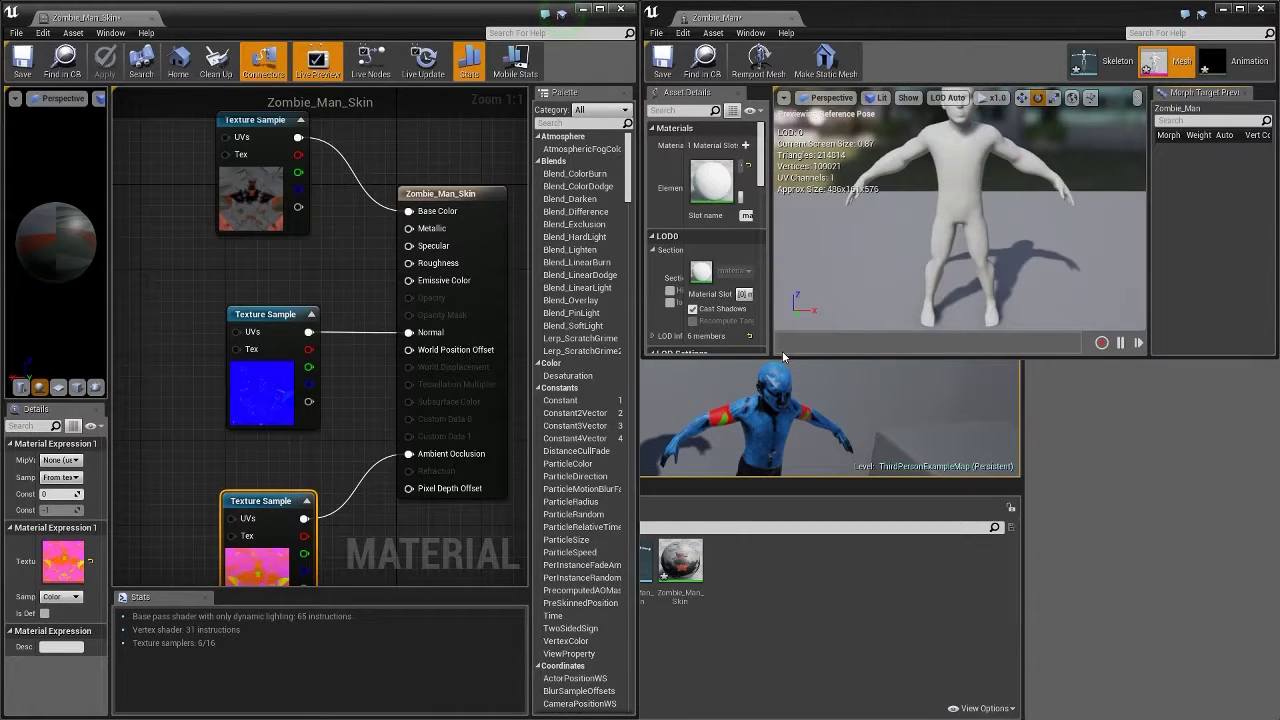
Extend the Zombie_Man mesh editor to reveal more of its asset details, and close the Zombie_Man_Skin material editor.
double_click(846, 355)
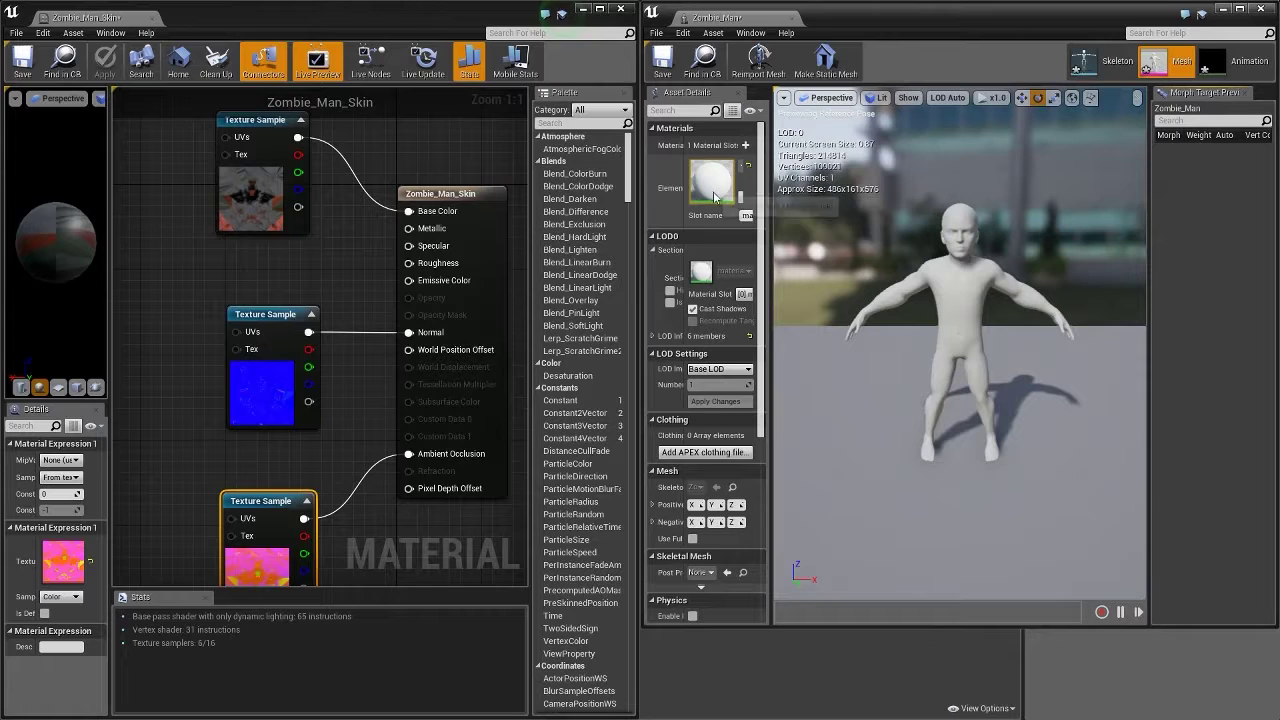
scroll(714, 199, down, 5)
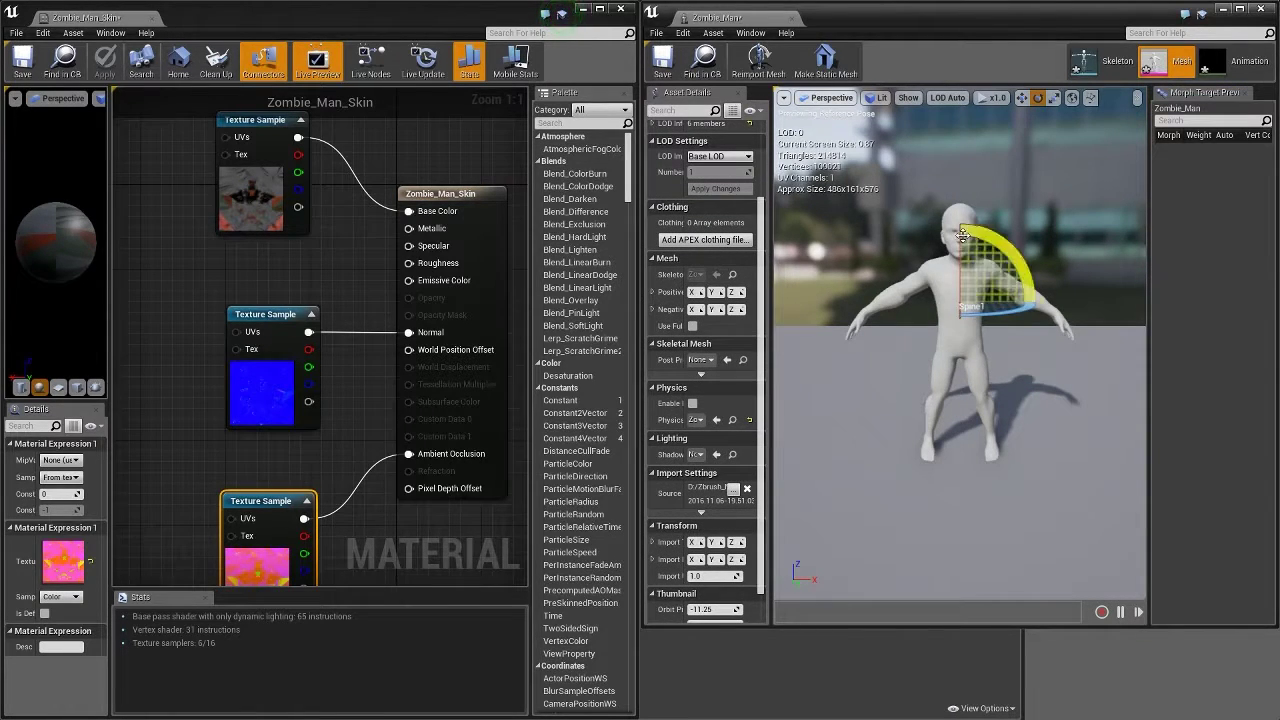
scroll(759, 179, up, 5)
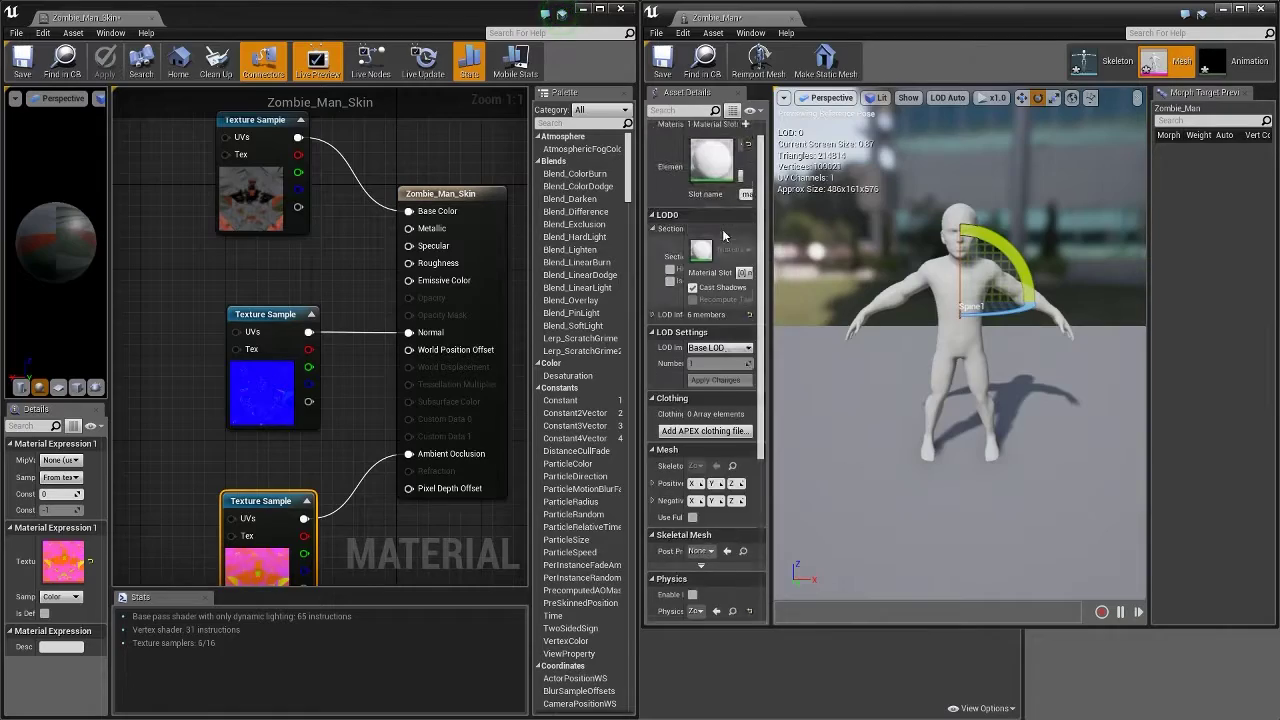
drag(493, 3, 423, 195)
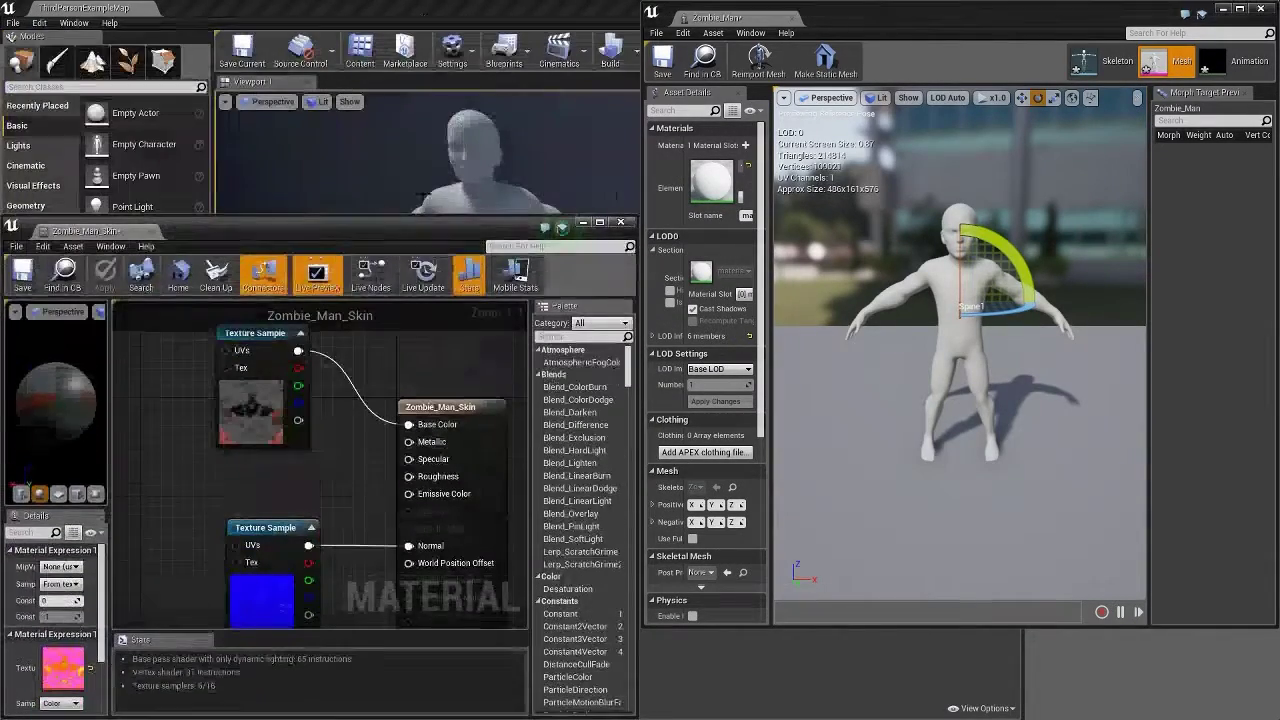
click(622, 223)
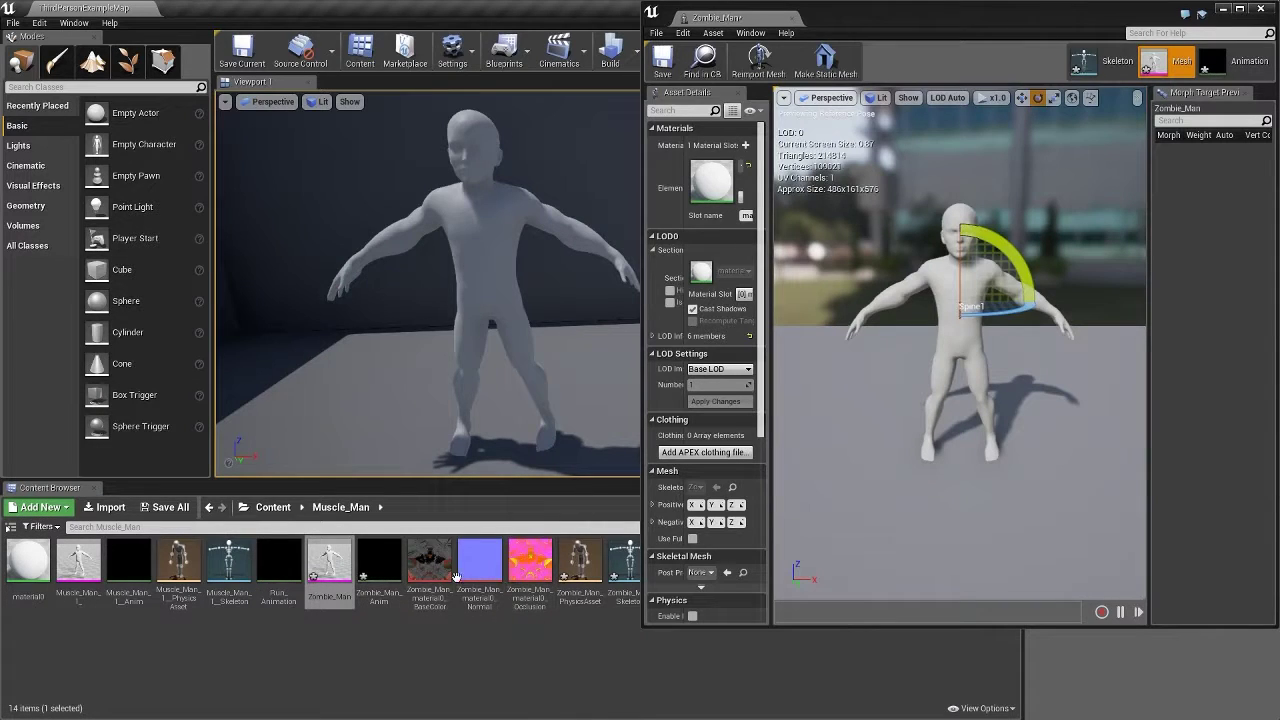
Assign the Zombie_Man_Skin material from the content browser to the mesh's Element 0 material slot and maximize the mesh editor.
drag(839, 28, 526, 27)
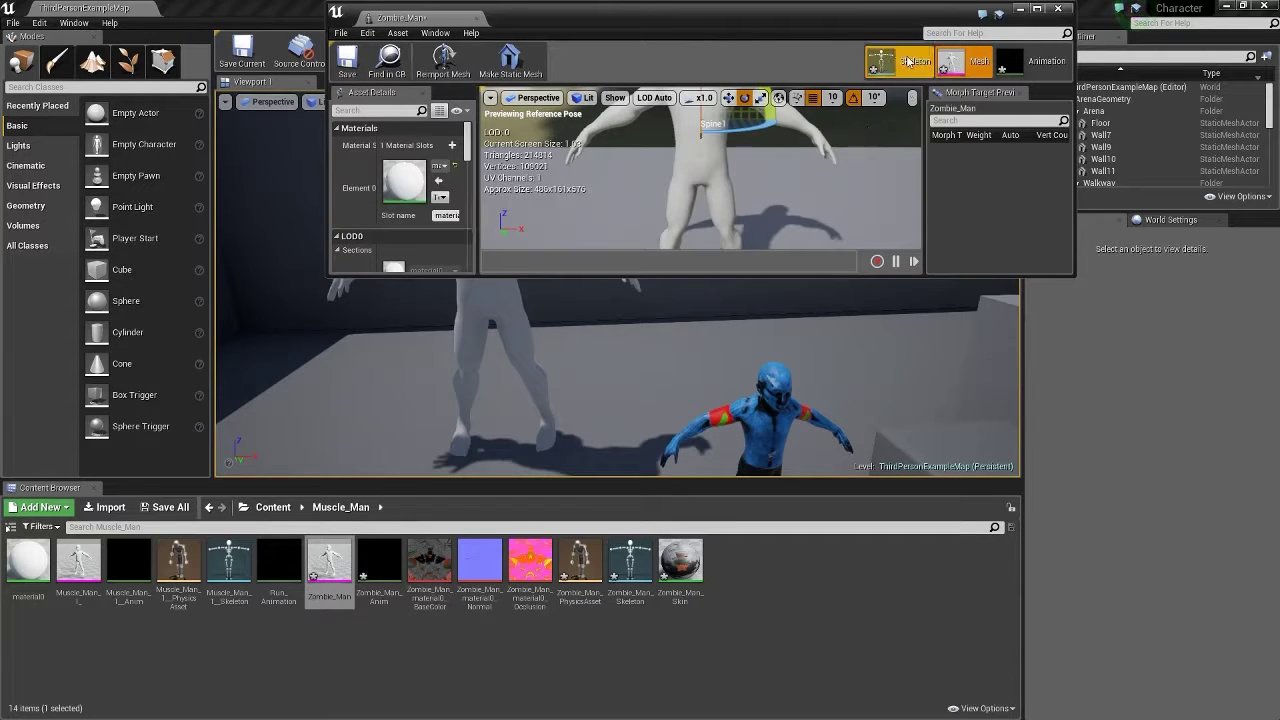
drag(681, 555, 404, 183)
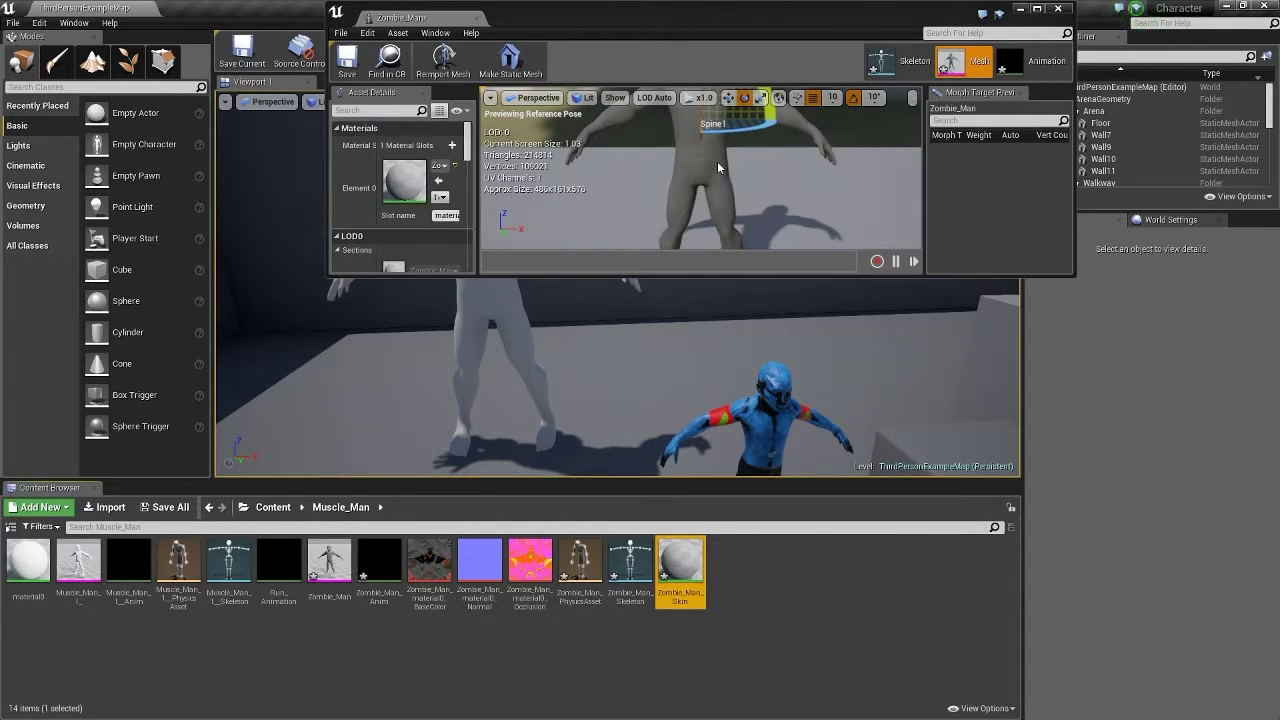
double_click(730, 30)
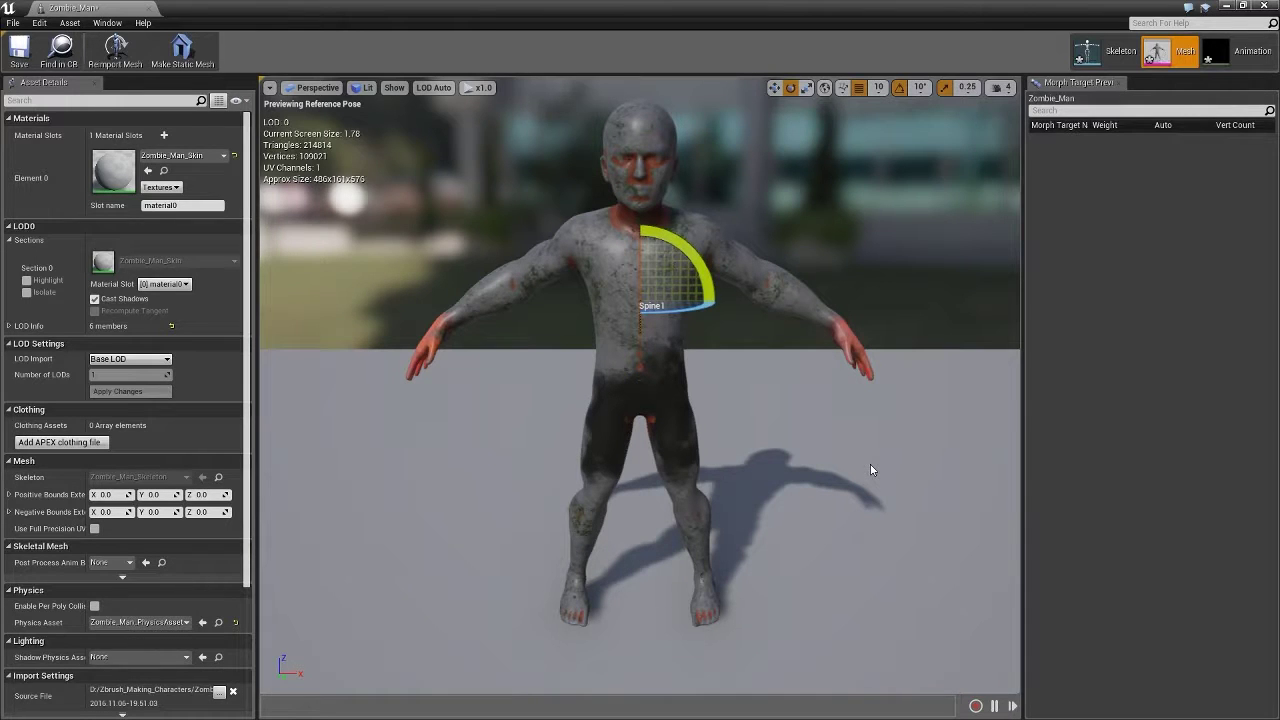
Set the viewport camera speed to 1 and inspect the textured zombie's skin from the front, side and close up.
right_drag(640, 400, 600, 335)
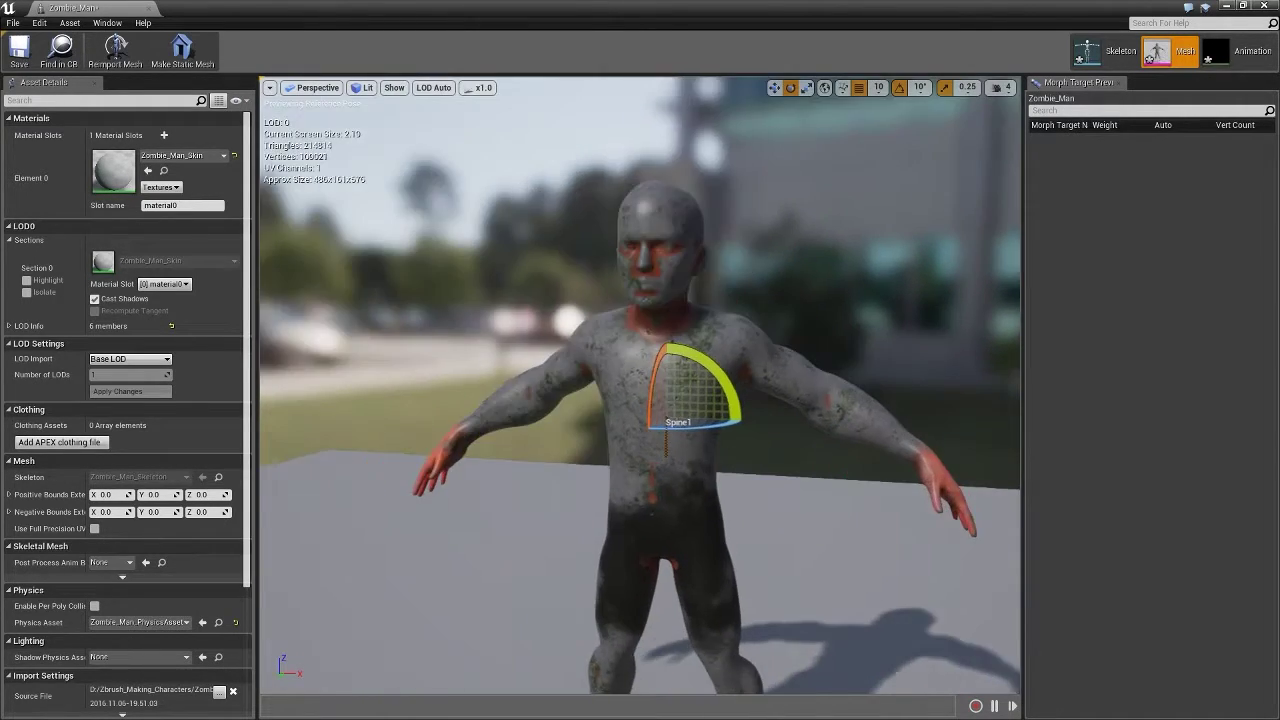
click(1004, 89)
click(995, 119)
right_drag(826, 348, 832, 414)
right_drag(640, 385, 640, 385)
right_drag(816, 444, 816, 444)
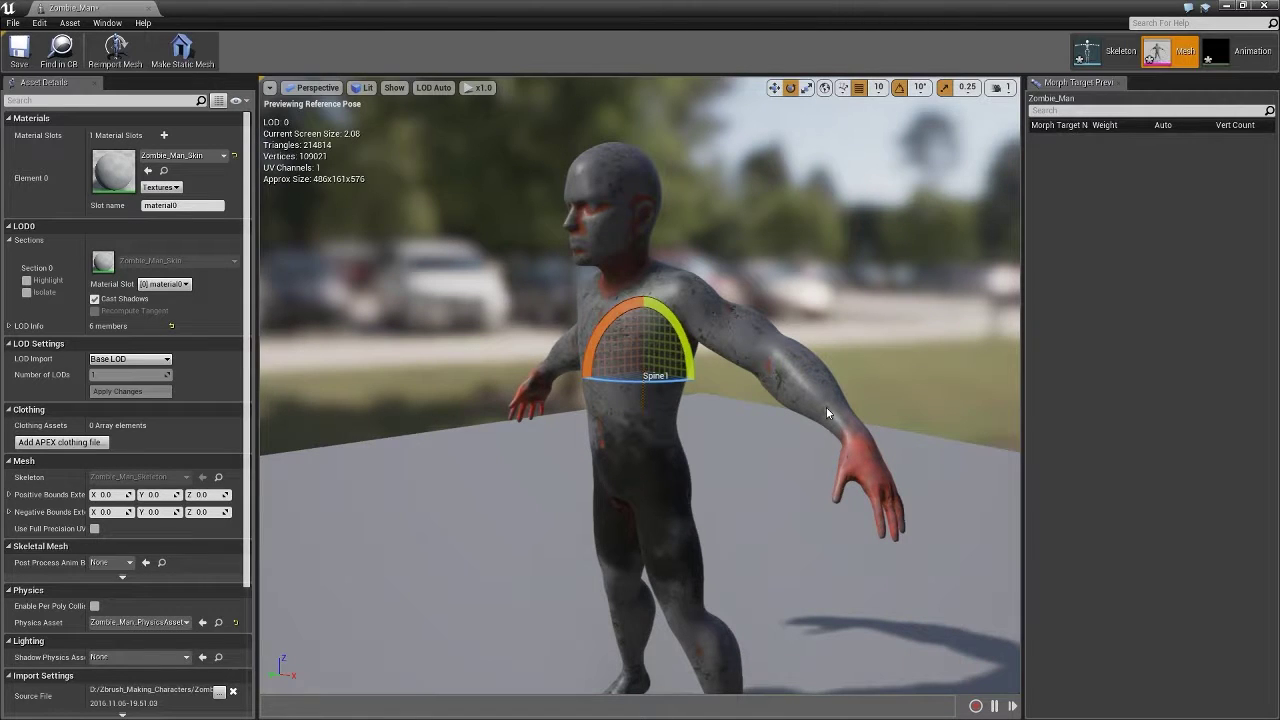
right_drag(747, 464, 757, 460)
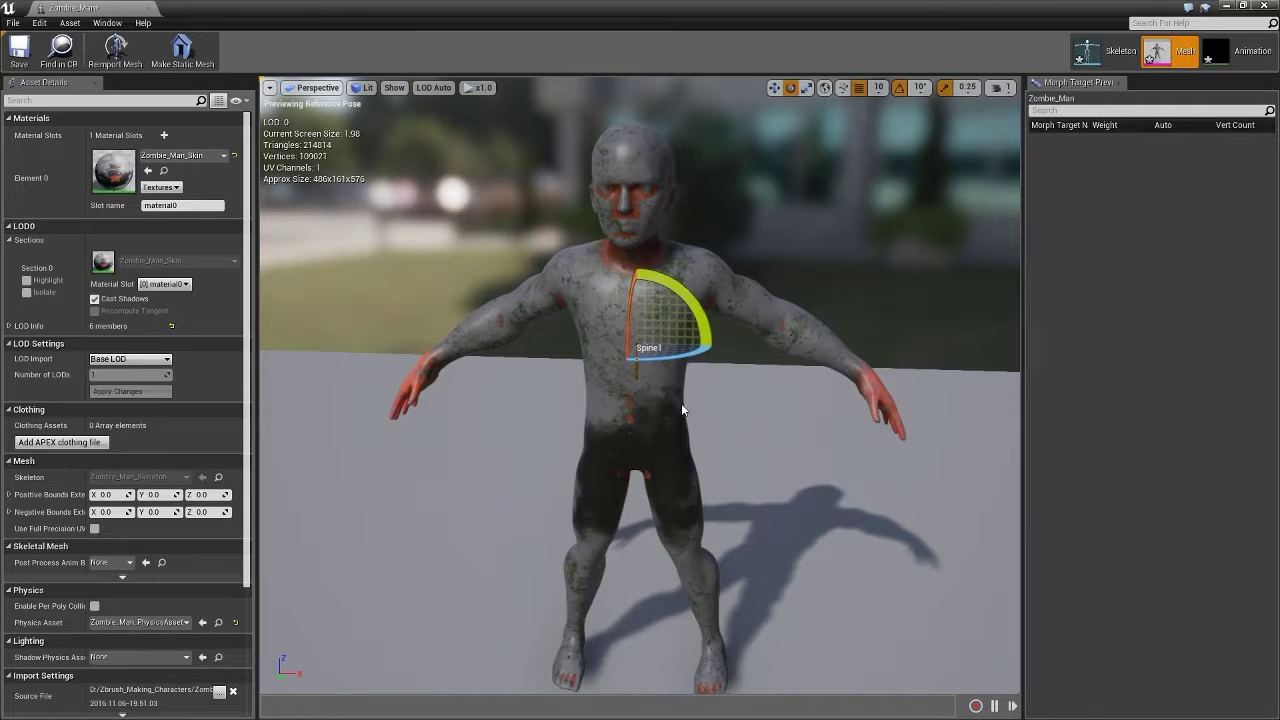
drag(716, 383, 770, 310)
right_drag(727, 376, 730, 485)
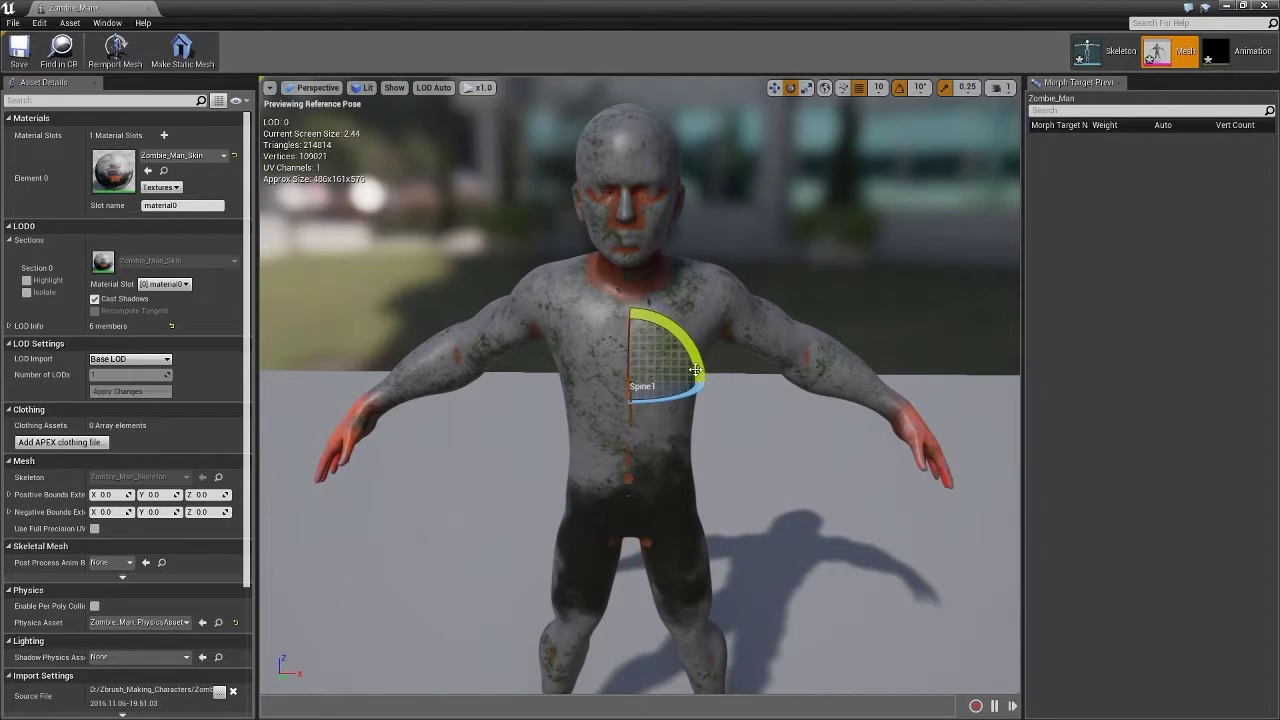